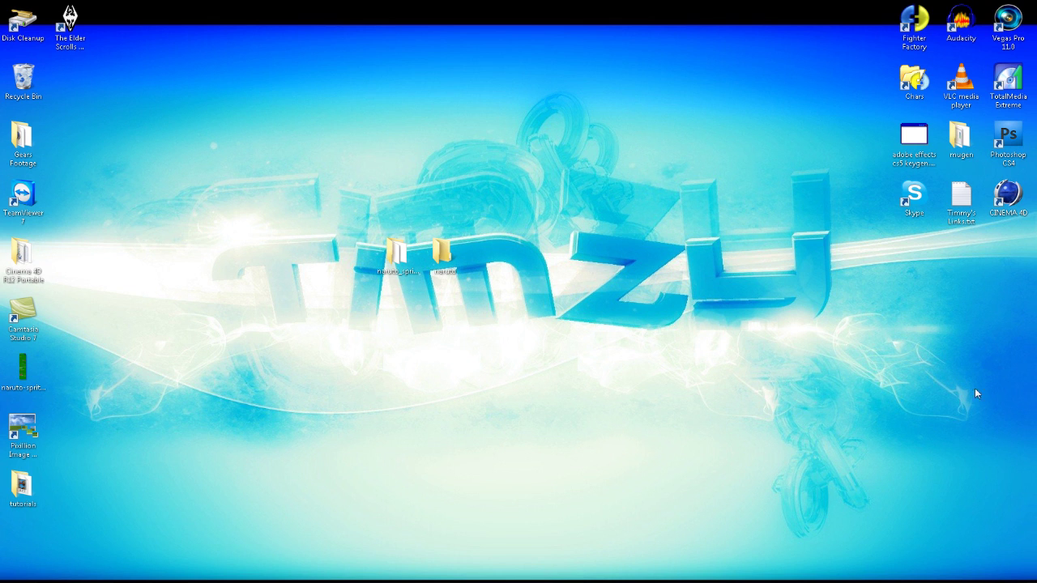
# Look over the sprite images in the desktop's naruto_sprites folder and return to the desktop
pyautogui.doubleClick(396, 253)
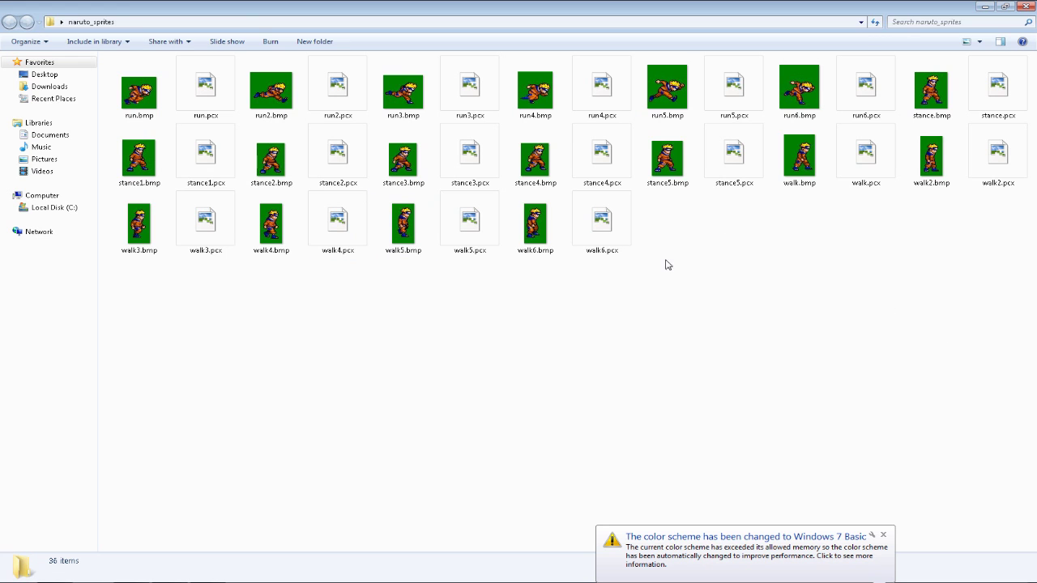
pyautogui.click(883, 535)
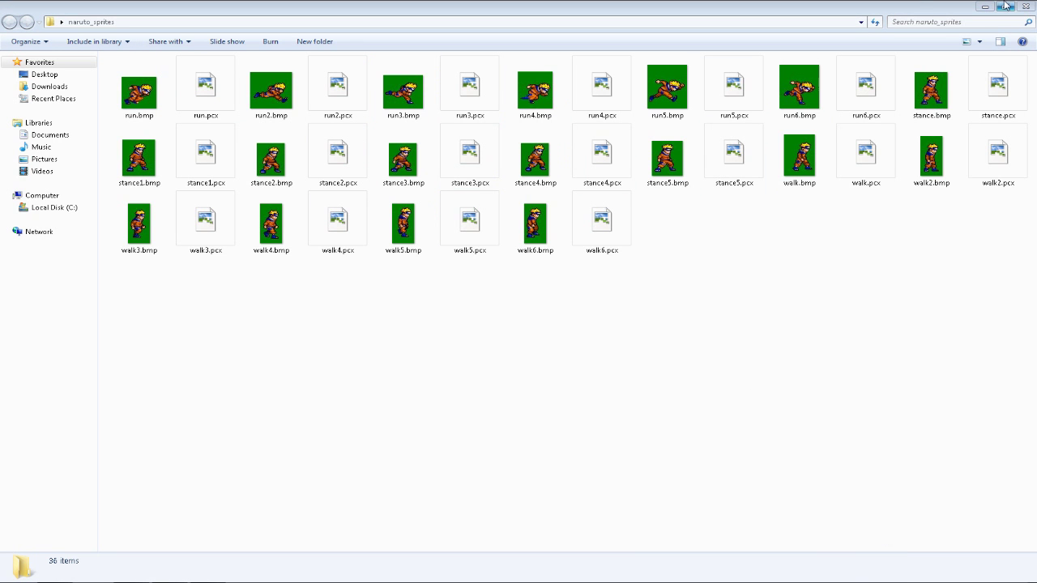
pyautogui.click(1027, 7)
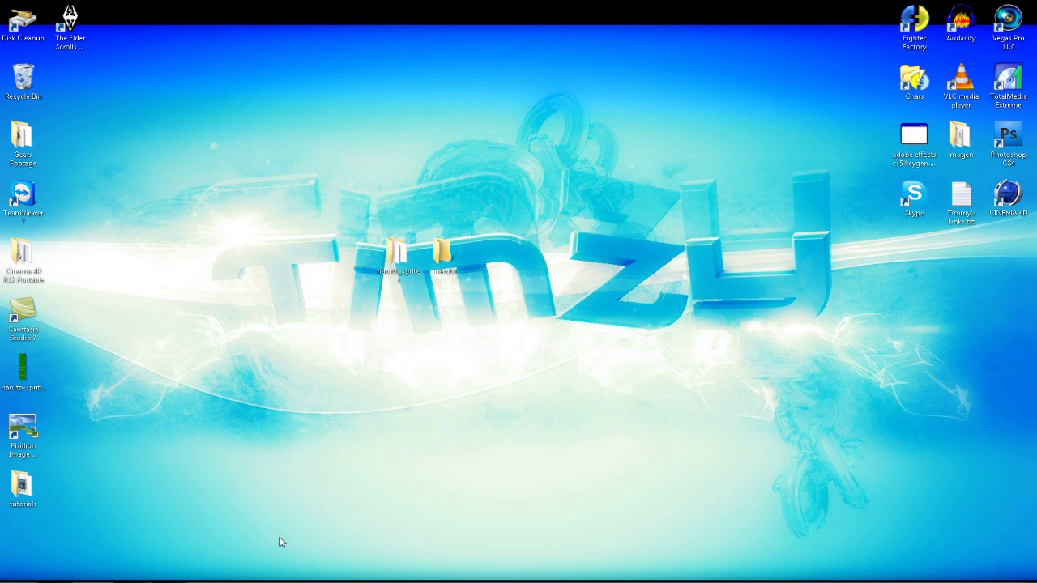
pyautogui.click(140, 580)
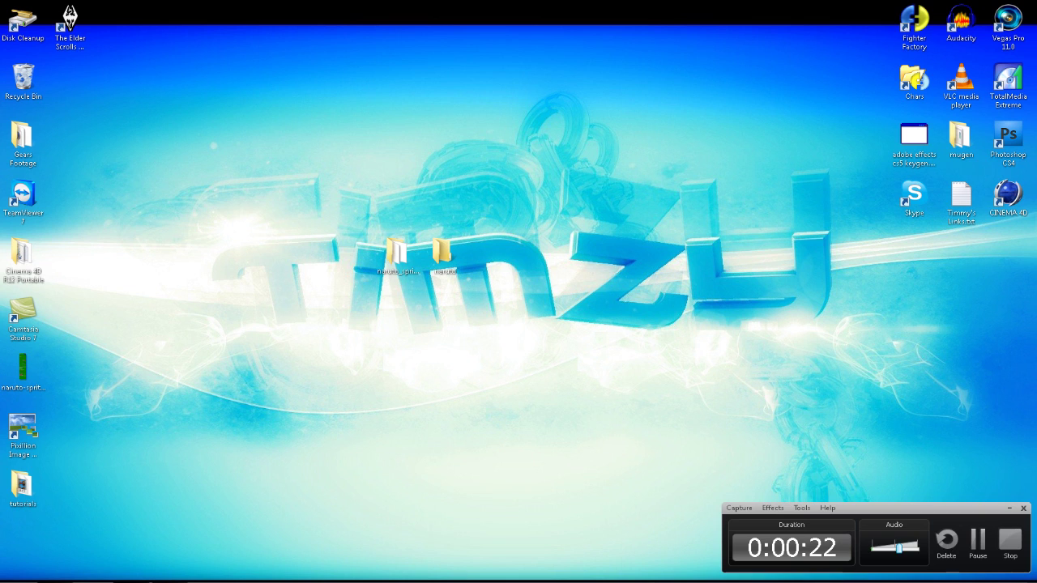
pyautogui.click(1009, 508)
# Open Fighter Factory and set its WinMugen executable to mugen.exe from the desktop's mugen folder
pyautogui.doubleClick(922, 31)
pyautogui.click(11, 19)
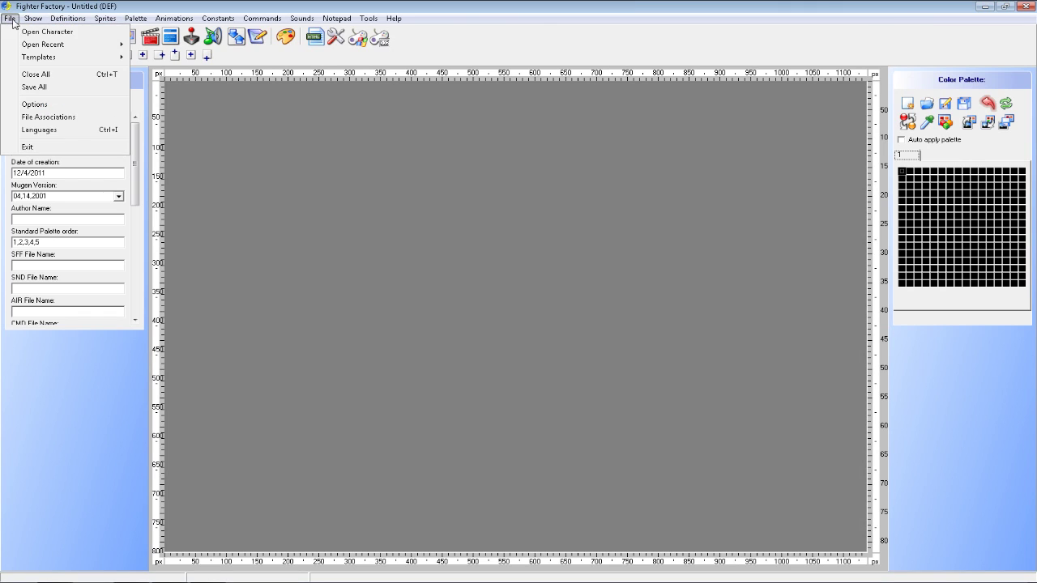
pyautogui.click(32, 104)
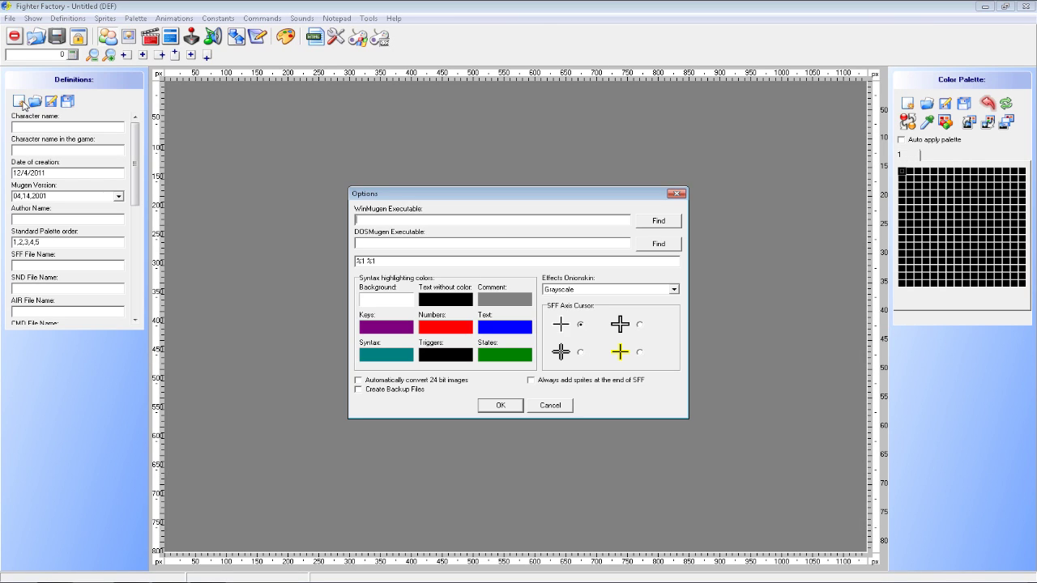
pyautogui.click(672, 225)
pyautogui.moveTo(680, 183); pyautogui.dragTo(673, 238)
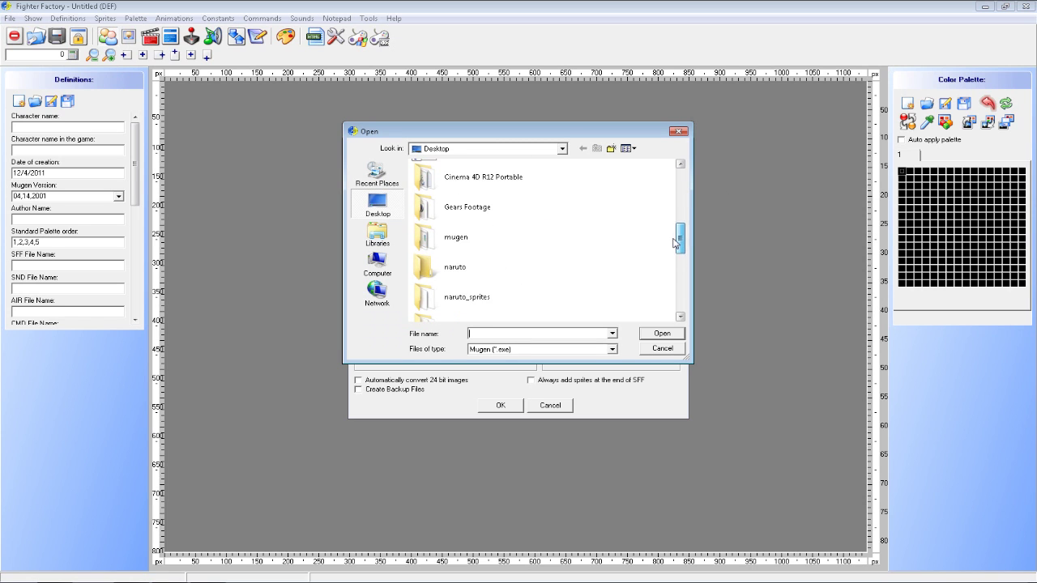
pyautogui.doubleClick(486, 264)
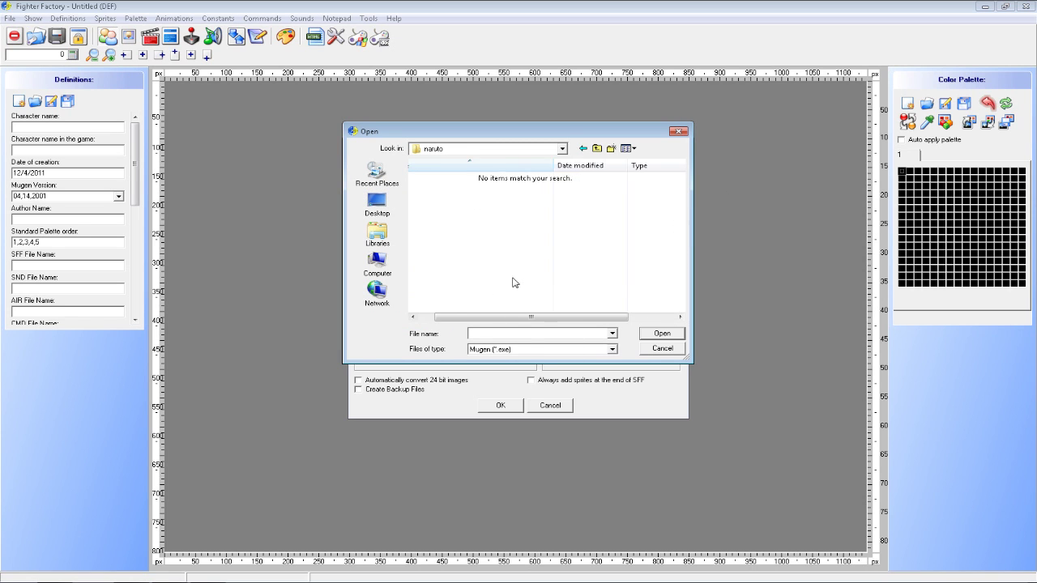
pyautogui.click(376, 205)
pyautogui.doubleClick(474, 277)
pyautogui.scroll(-1, 474, 286)
pyautogui.doubleClick(452, 267)
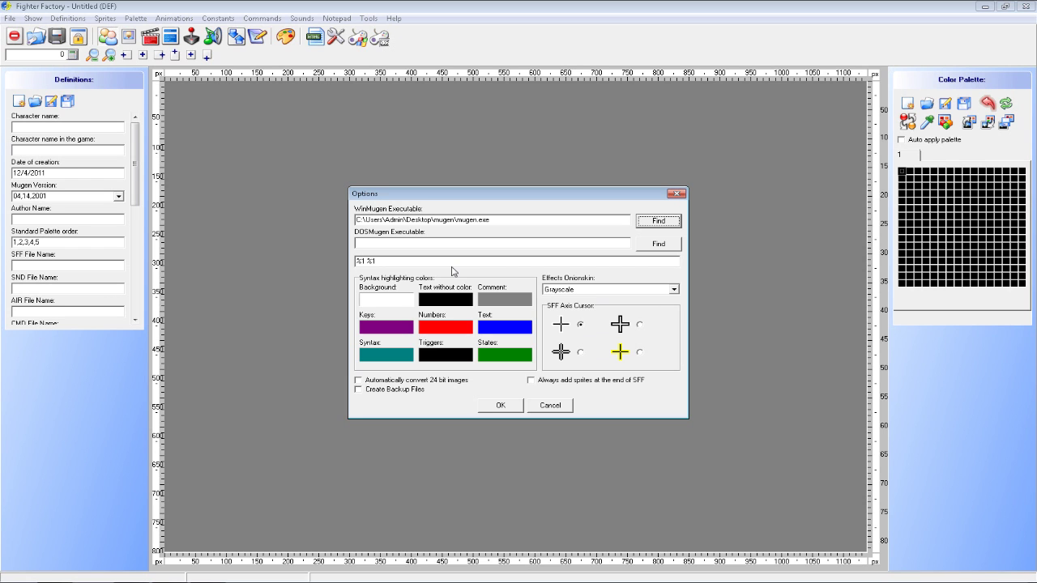
pyautogui.click(509, 405)
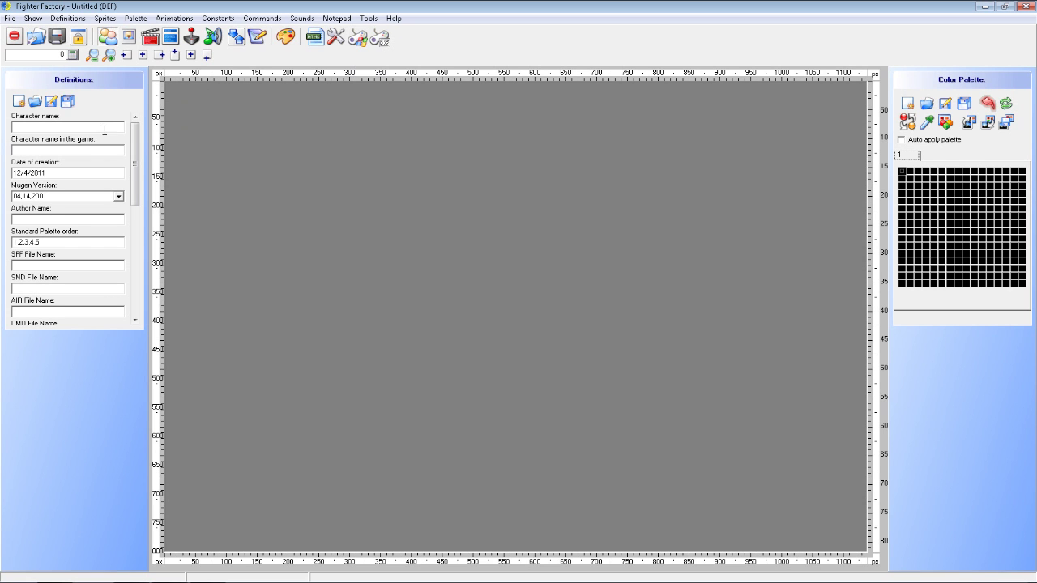
# Load the Elecbyte Player template as the base for the character
pyautogui.click(10, 18)
pyautogui.moveTo(33, 58)
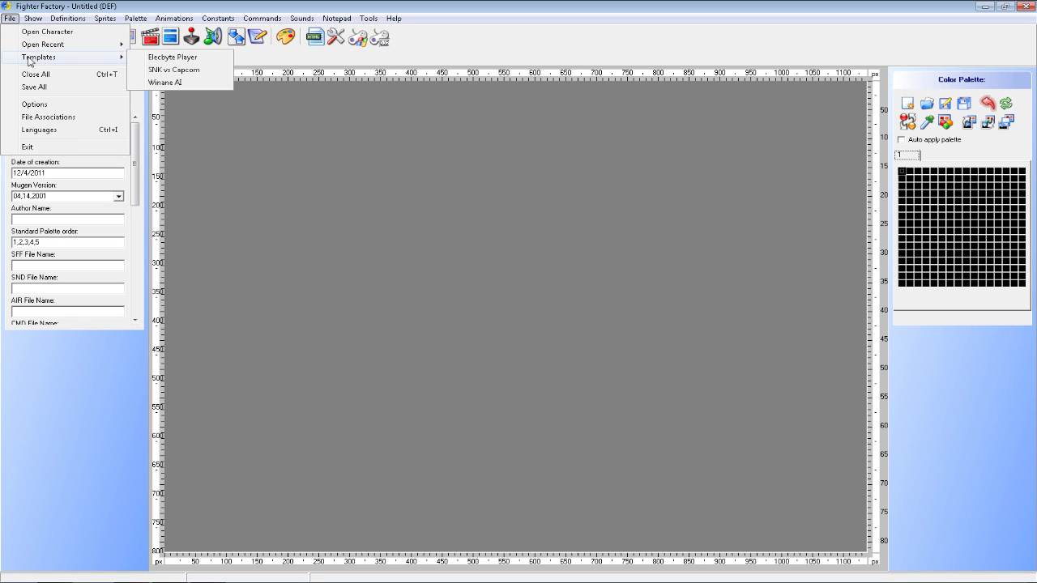
pyautogui.click(171, 58)
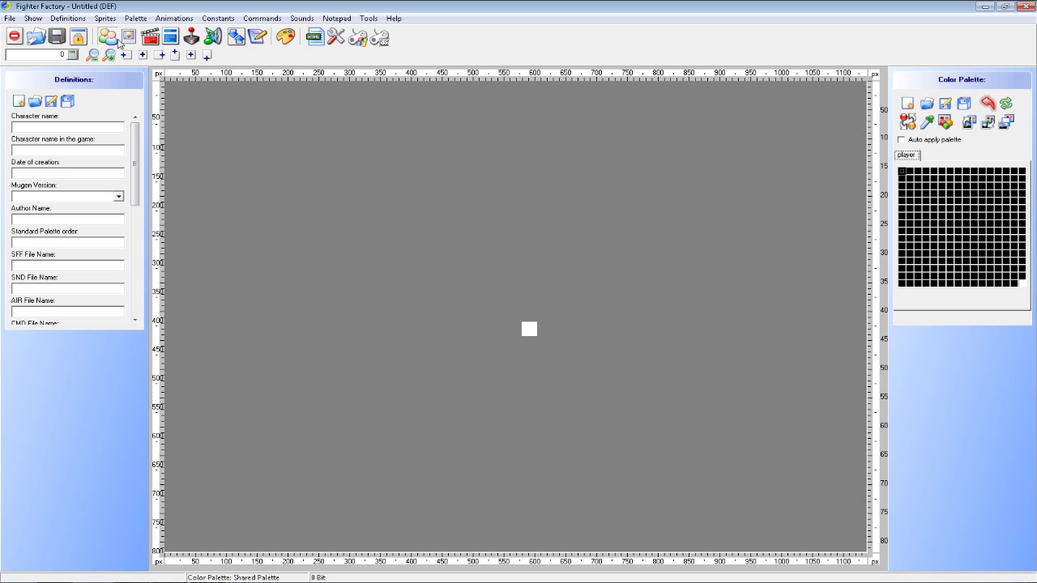
# Enter the character name naruto, the in-game name Naruto, the author's name and standard palette order 1 in the definitions
pyautogui.click(99, 18)
pyautogui.click(102, 3)
pyautogui.click(35, 138)
pyautogui.click(13, 134)
pyautogui.click(67, 18)
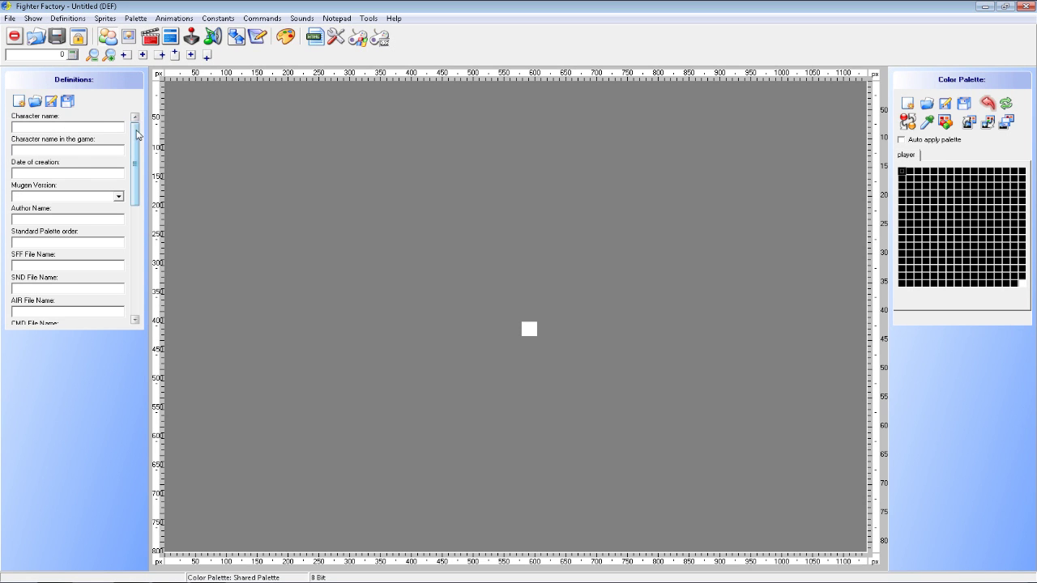
pyautogui.scroll(-3, 150, 217)
pyautogui.scroll(-1, 136, 292)
pyautogui.scroll(5, 136, 293)
pyautogui.click(45, 128)
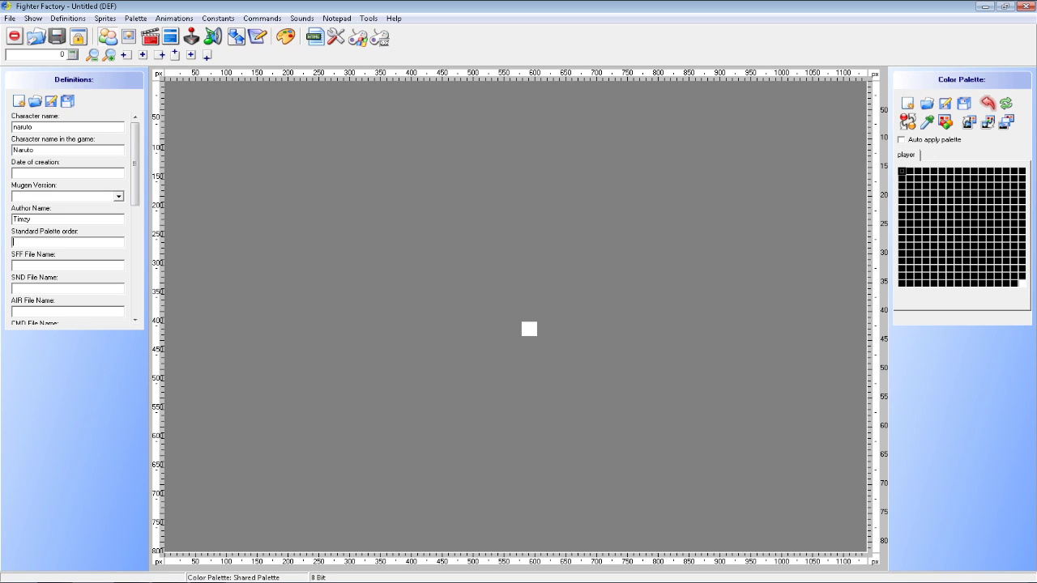
pyautogui.write('1')
# Set the SFF file name to naruto.sff and the SND file name to naruto.snd
pyautogui.click(71, 126)
pyautogui.doubleClick(67, 127)
pyautogui.rightClick(67, 126)
pyautogui.click(85, 162)
pyautogui.click(50, 264)
pyautogui.write('.s')
pyautogui.press('BackSpace')
pyautogui.press('BackSpace')
pyautogui.write('naruto.s')
# Name the AIR file naruto.air, the CMD file naruto.cmd, and both the constants and states CNS files naruto.cns
pyautogui.write('naruto.air')
pyautogui.press('Tab')
pyautogui.write('naruto')
pyautogui.press('Tab')
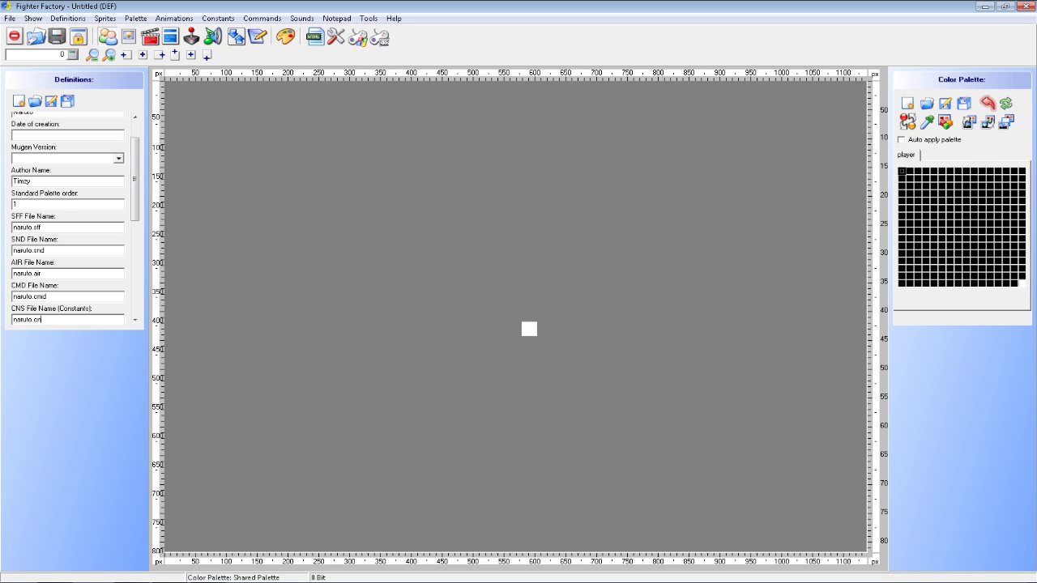
pyautogui.press('Tab')
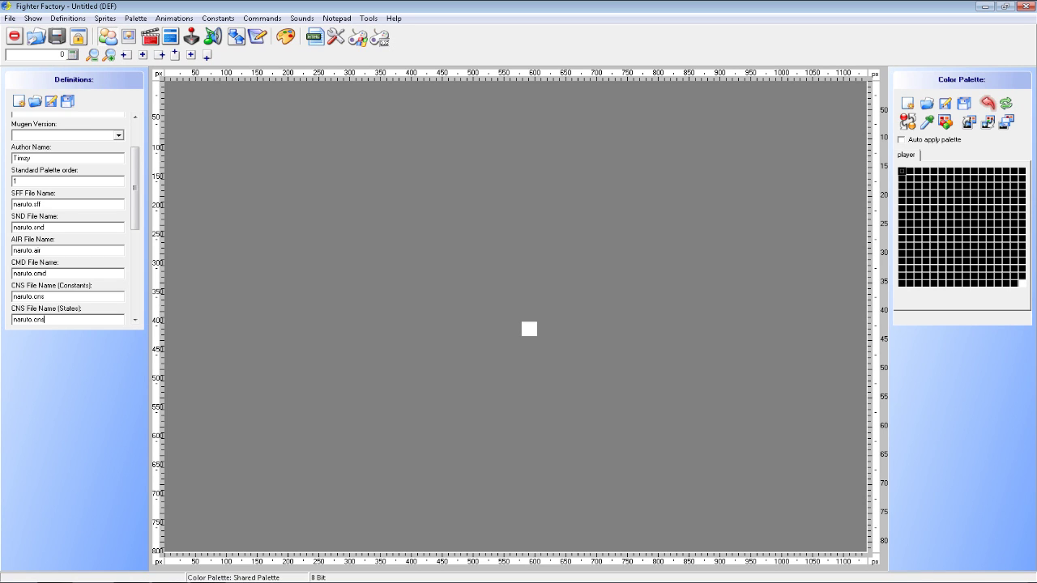
pyautogui.press('Tab')
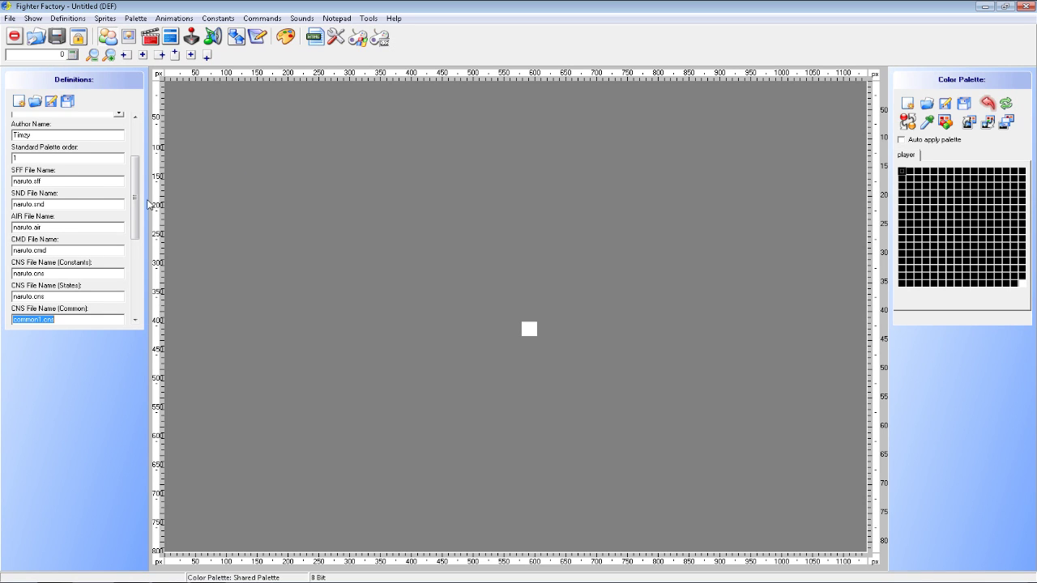
# Change the ACT palette file name in the definitions and open the sprites editor
pyautogui.moveTo(137, 269); pyautogui.dragTo(144, 299)
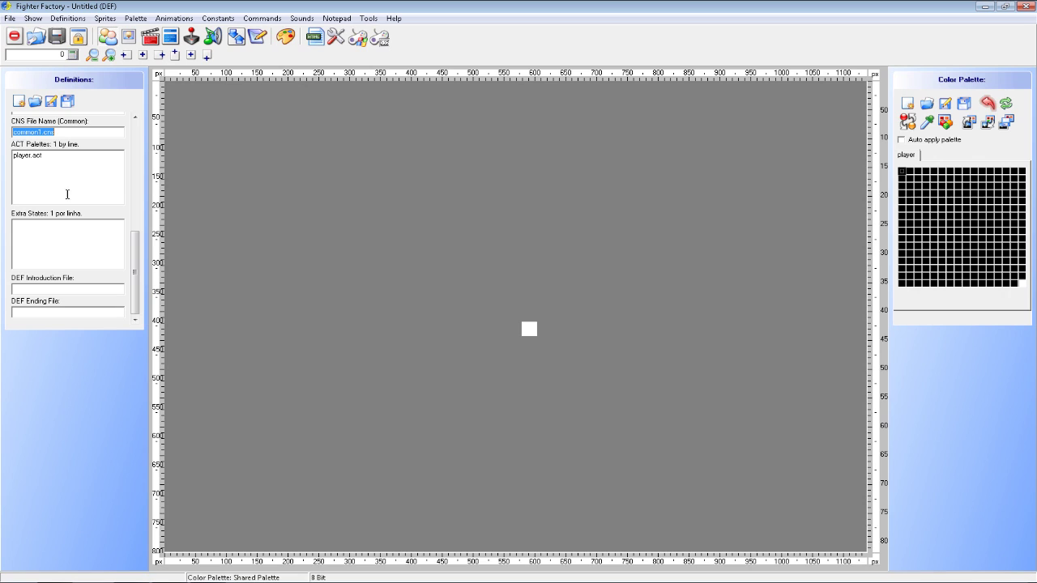
pyautogui.press('Tab')
pyautogui.write('nat')
pyautogui.click(106, 19)
pyautogui.click(141, 4)
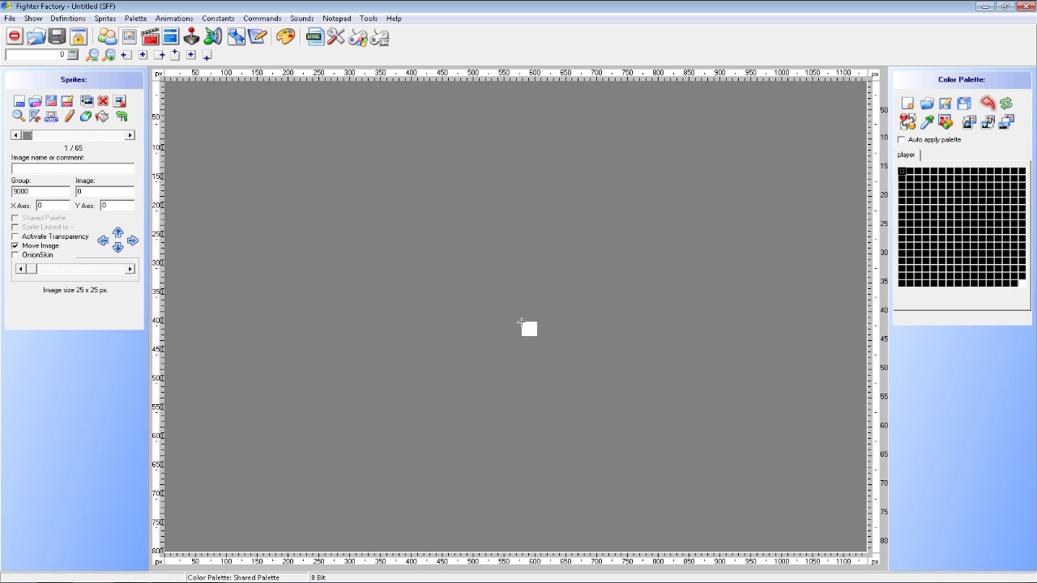
# Switch to Photoshop and show the Naruto sprite sheet at 100% zoom
pyautogui.hotkey('alt', 'Tab')
pyautogui.click(94, 45)
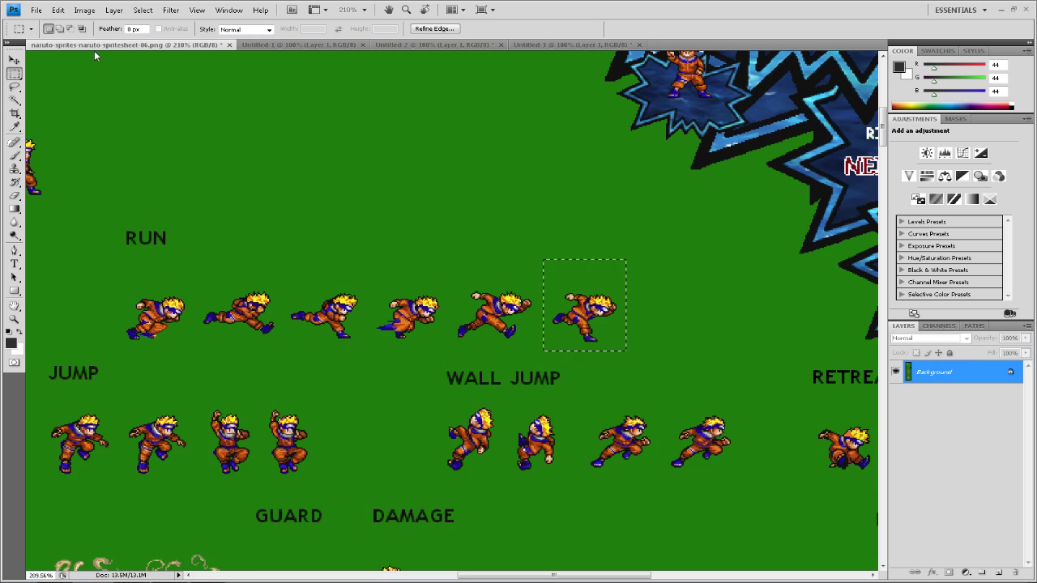
pyautogui.click(14, 305)
pyautogui.click(14, 319)
pyautogui.rightClick(140, 298)
pyautogui.click(161, 316)
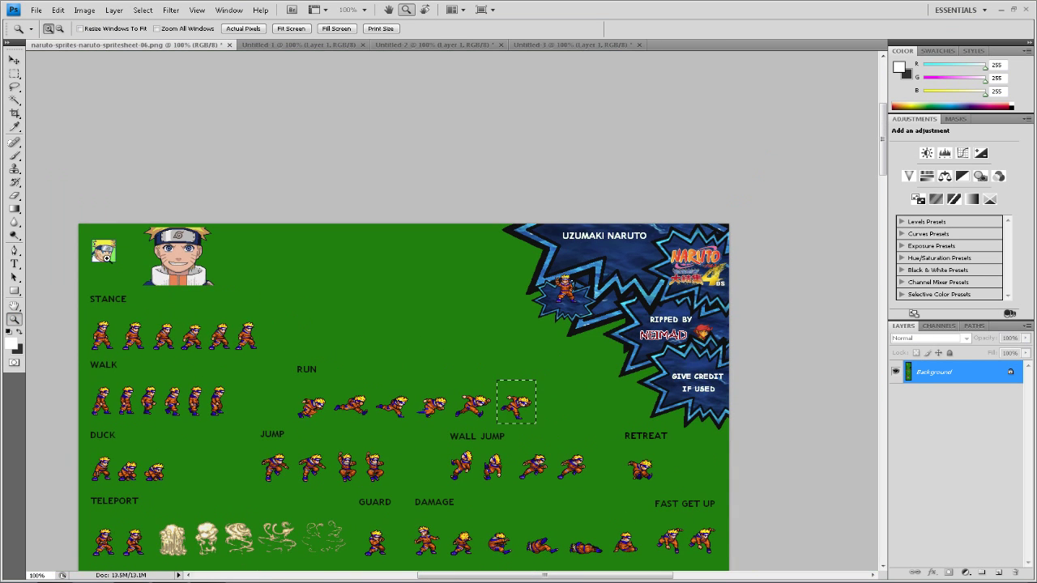
# Marquee-select the small face icon and the large portrait on the sprite sheet in turn, and return to Fighter Factory
pyautogui.click(13, 87)
pyautogui.click(13, 74)
pyautogui.moveTo(134, 269); pyautogui.dragTo(84, 227)
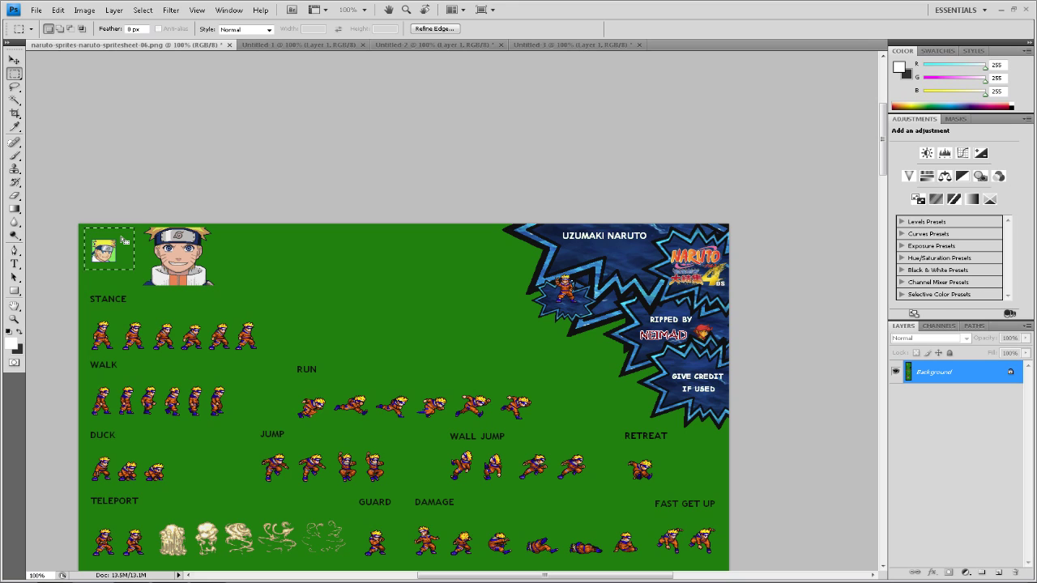
pyautogui.moveTo(256, 302); pyautogui.dragTo(140, 205)
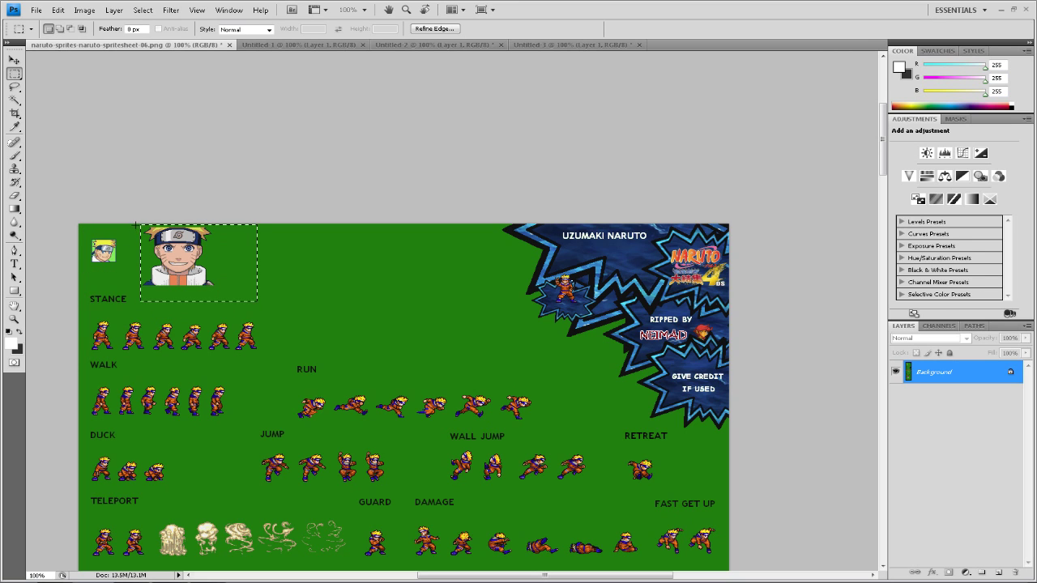
pyautogui.click(1002, 9)
# Delete all template sprites from the third one onward, keeping only the two group 9000 portraits
pyautogui.click(130, 136)
pyautogui.click(129, 135)
pyautogui.click(106, 103)
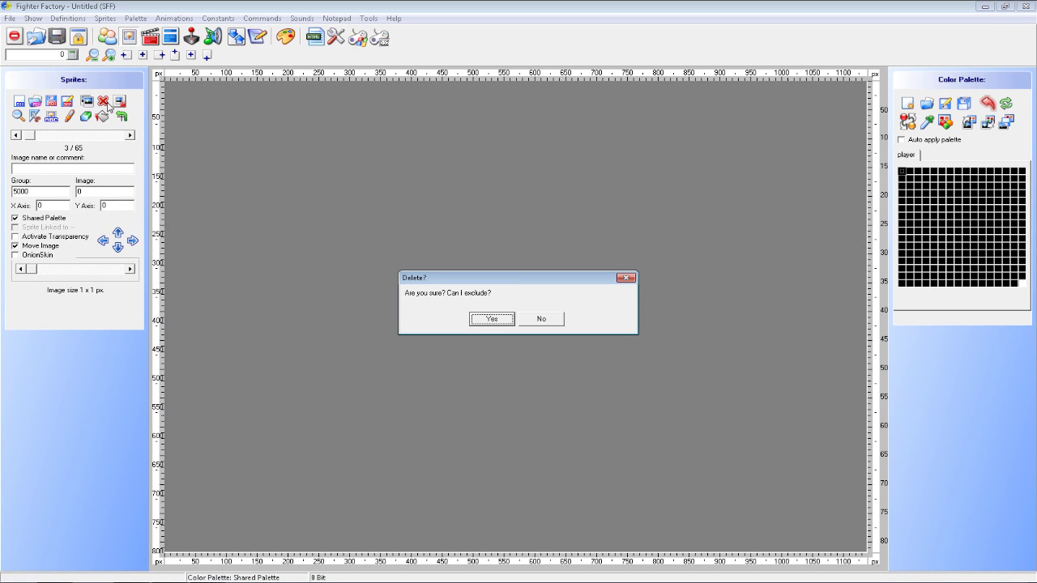
pyautogui.press('Return')
pyautogui.click(106, 103)
pyautogui.press('Return')
pyautogui.click(105, 103)
pyautogui.press('Return')
pyautogui.click(105, 103)
pyautogui.press('Return')
pyautogui.click(106, 103)
pyautogui.press('Return')
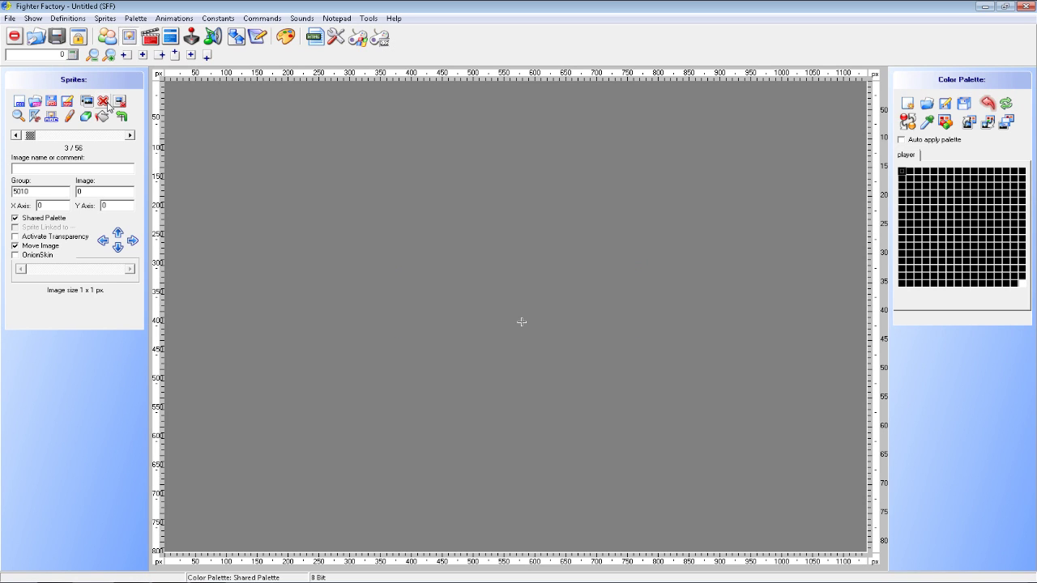
pyautogui.click(105, 103)
pyautogui.press('Return')
pyautogui.click(105, 103)
pyautogui.press('Return')
pyautogui.click(105, 103)
pyautogui.press('Return')
pyautogui.click(105, 103)
pyautogui.press('Return')
pyautogui.click(106, 103)
pyautogui.press('Return')
pyautogui.click(105, 103)
pyautogui.press('Return')
pyautogui.click(106, 104)
pyautogui.press('Return')
pyautogui.click(107, 104)
pyautogui.press('Return')
pyautogui.click(106, 104)
pyautogui.press('Return')
pyautogui.click(107, 103)
pyautogui.press('Return')
pyautogui.click(106, 103)
pyautogui.press('Return')
pyautogui.click(106, 103)
pyautogui.press('Return')
pyautogui.click(106, 103)
pyautogui.press('Return')
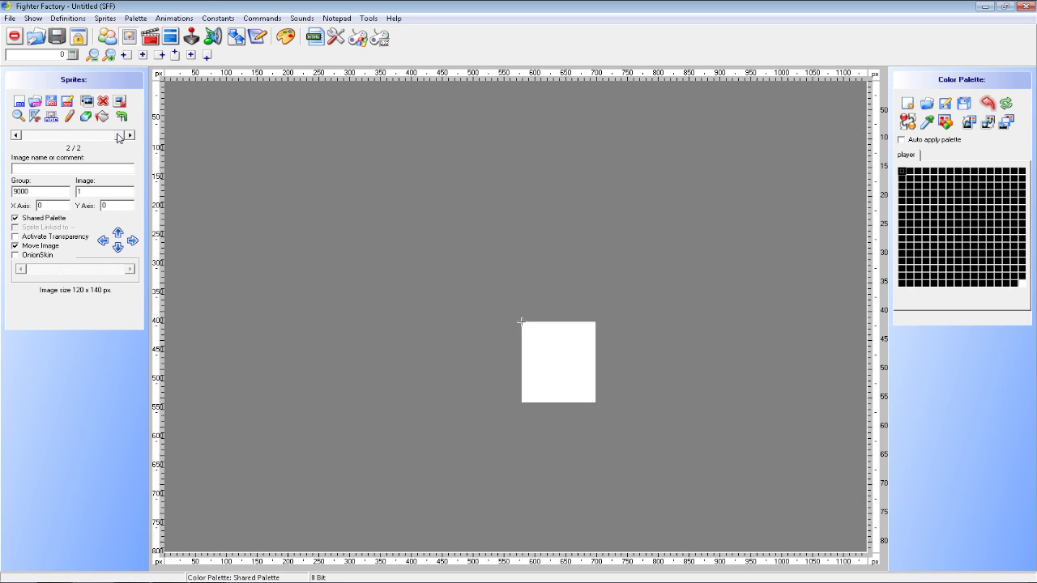
# Open the palette editor and load run.pcx from the naruto_sprites folder as the source image
pyautogui.click(286, 41)
pyautogui.click(654, 180)
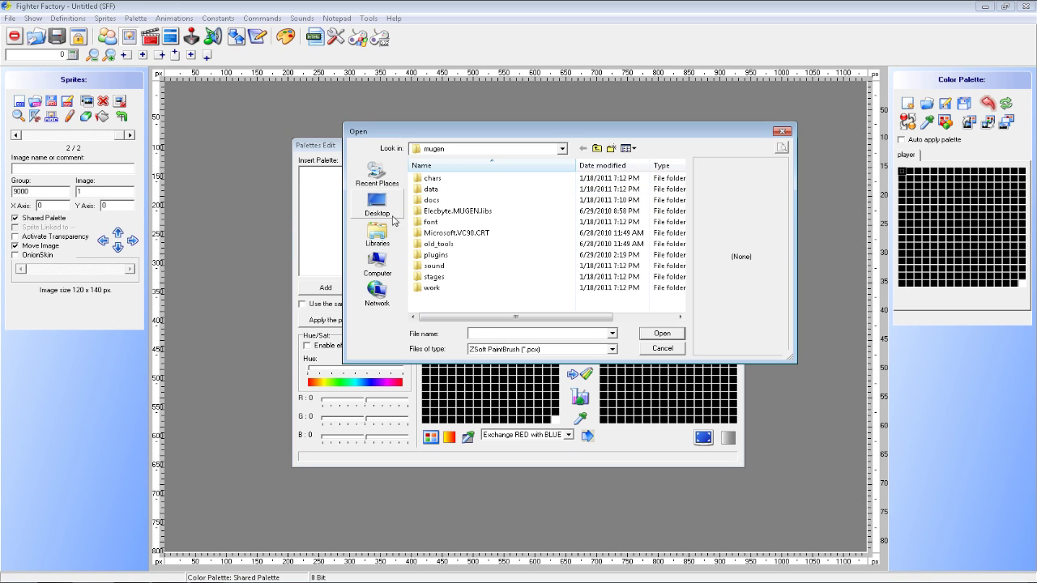
pyautogui.click(377, 205)
pyautogui.scroll(-2, 654, 290)
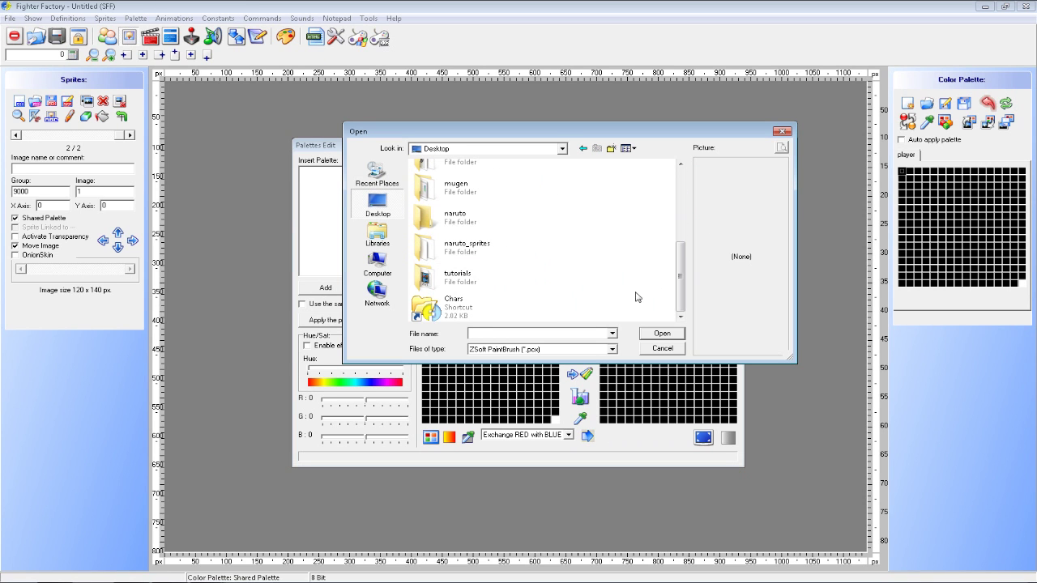
pyautogui.click(534, 350)
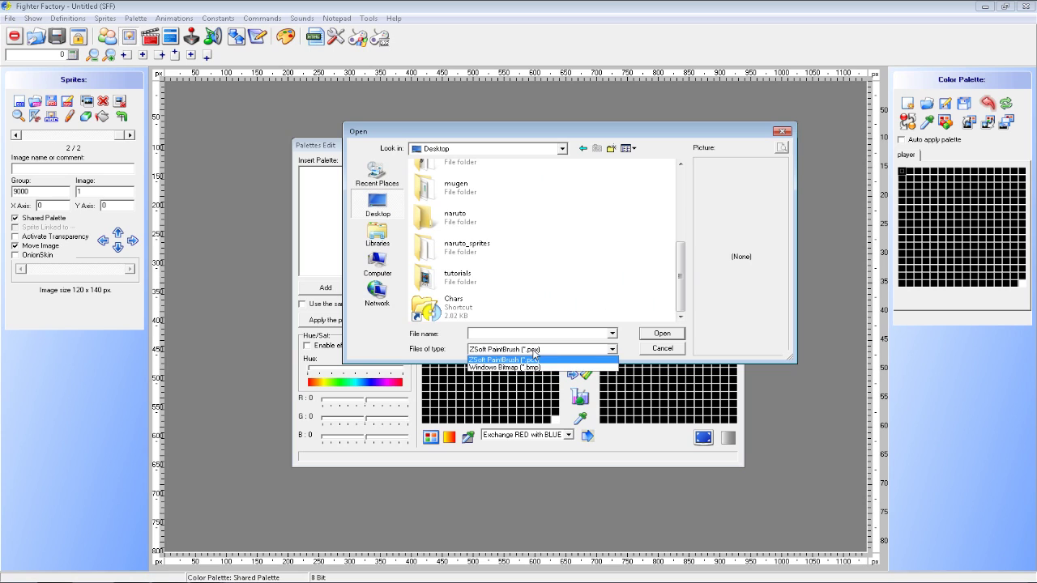
pyautogui.click(533, 351)
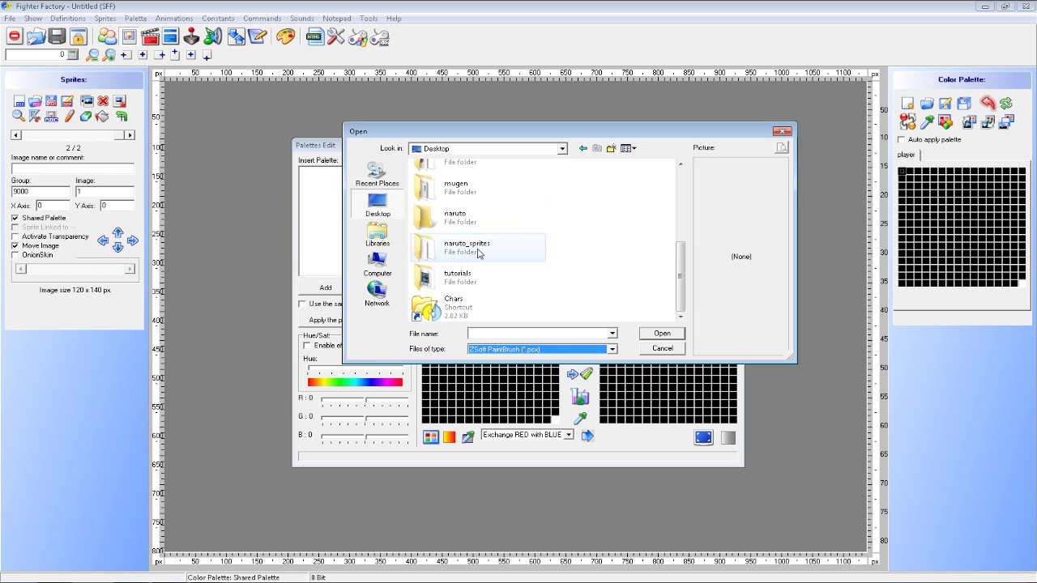
pyautogui.doubleClick(478, 253)
pyautogui.click(470, 222)
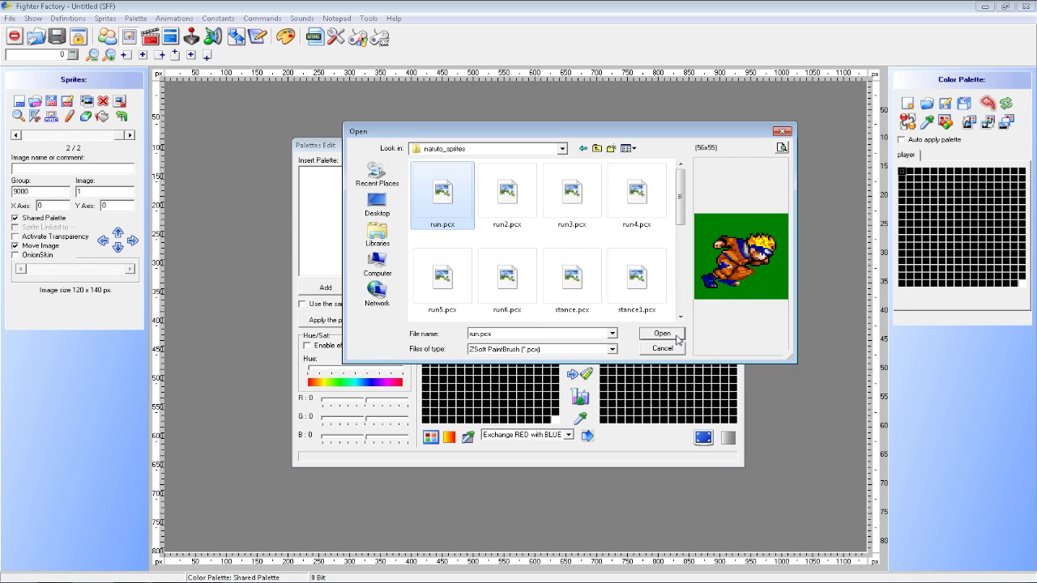
pyautogui.click(678, 338)
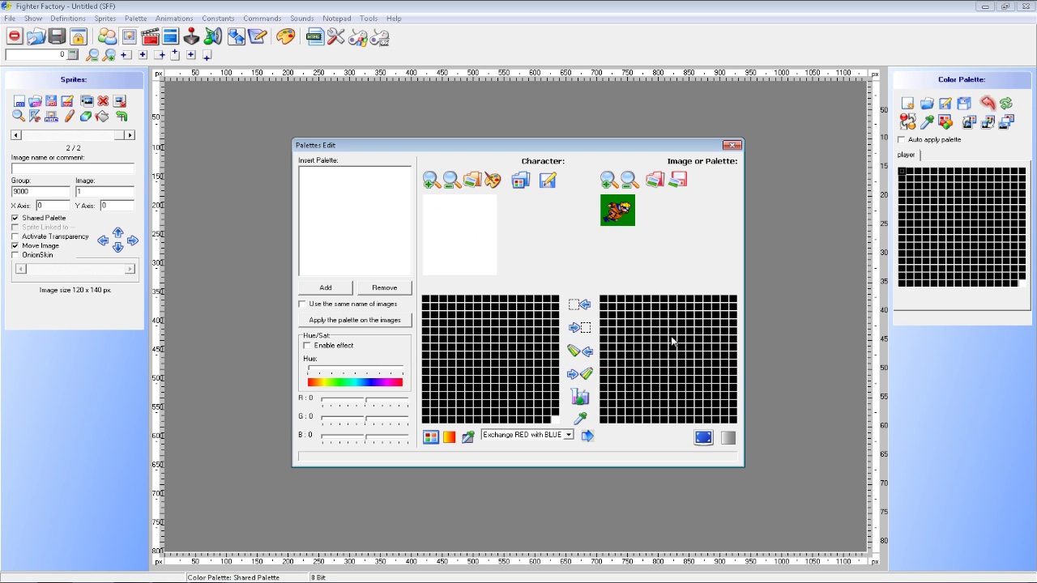
# Generate the run image's colour palette and copy its green background colour to the last slot of the character palette
pyautogui.click(703, 438)
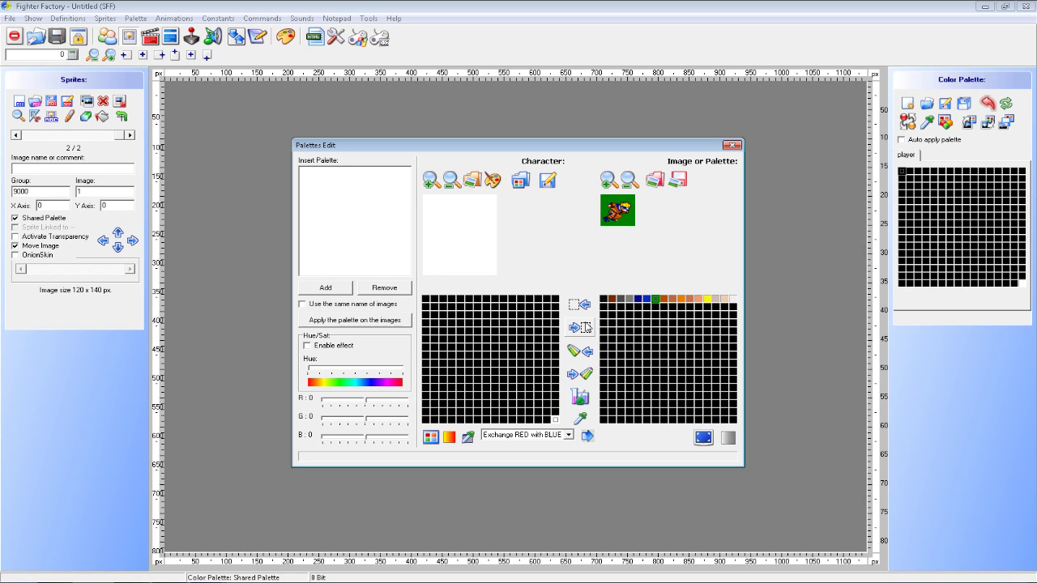
pyautogui.click(590, 355)
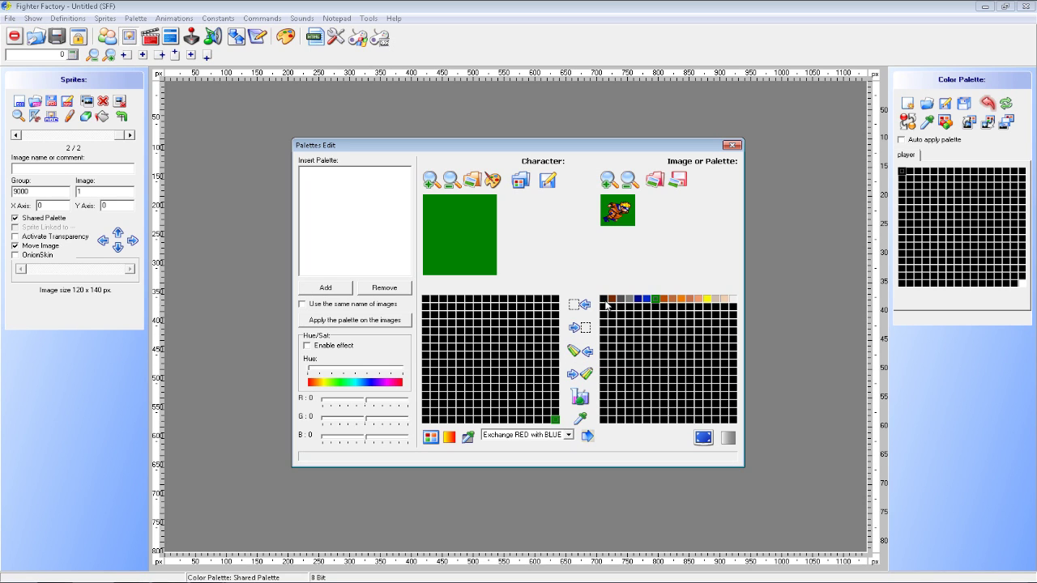
# Copy the first row of colours from the run image's palette into the first row of the character palette
pyautogui.moveTo(610, 302); pyautogui.dragTo(666, 304)
pyautogui.click(640, 301)
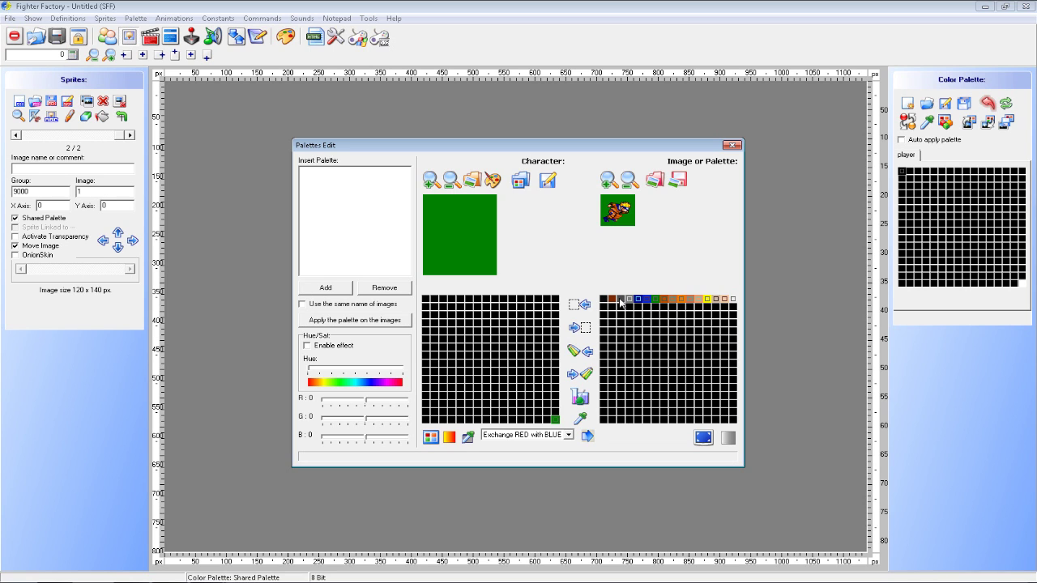
pyautogui.click(583, 304)
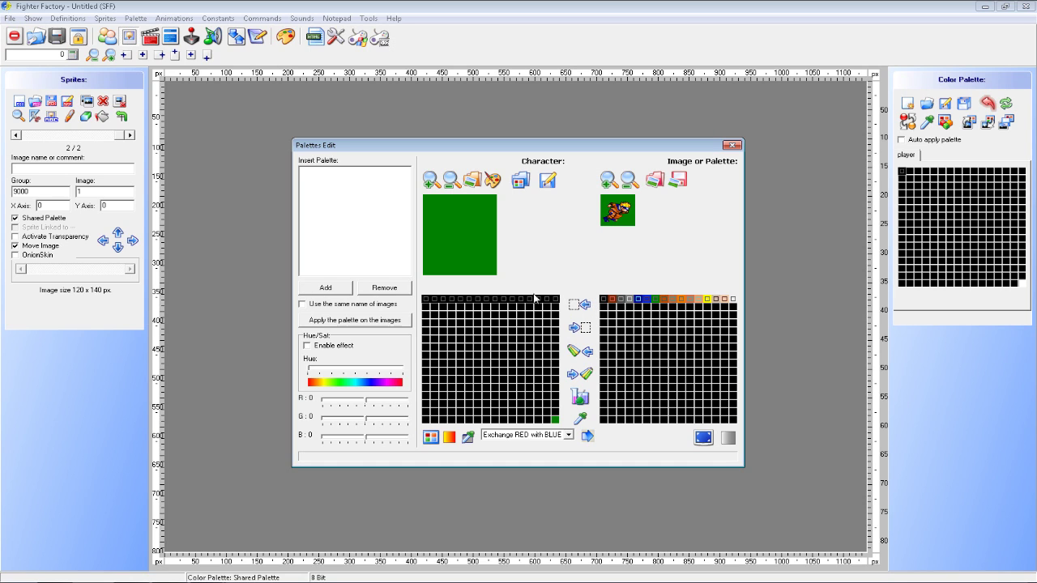
pyautogui.click(580, 350)
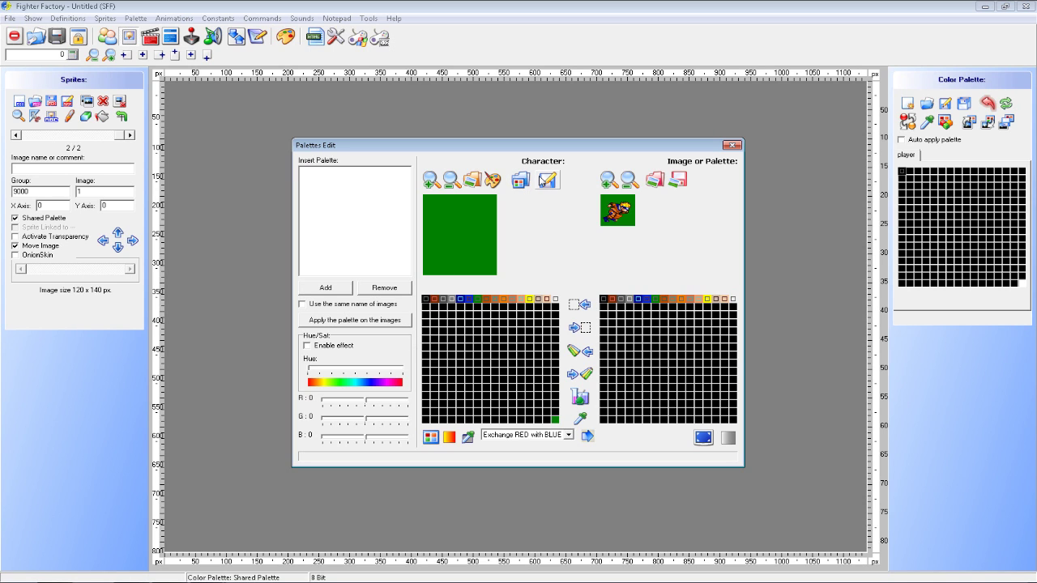
# Save the character palette as naruto.act in the naruto folder on the Desktop
pyautogui.click(548, 180)
pyautogui.click(377, 213)
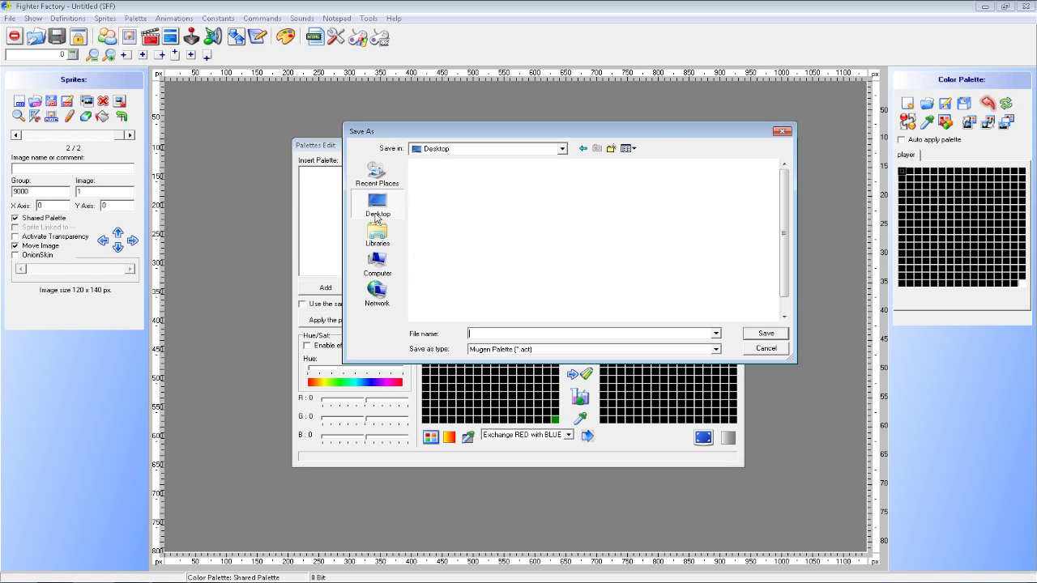
pyautogui.doubleClick(625, 270)
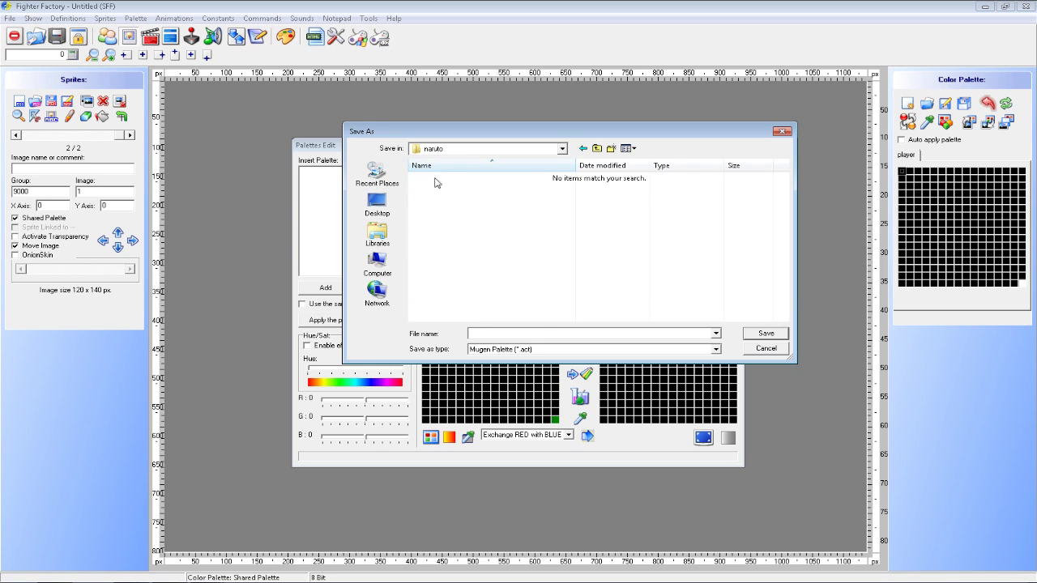
pyautogui.click(395, 202)
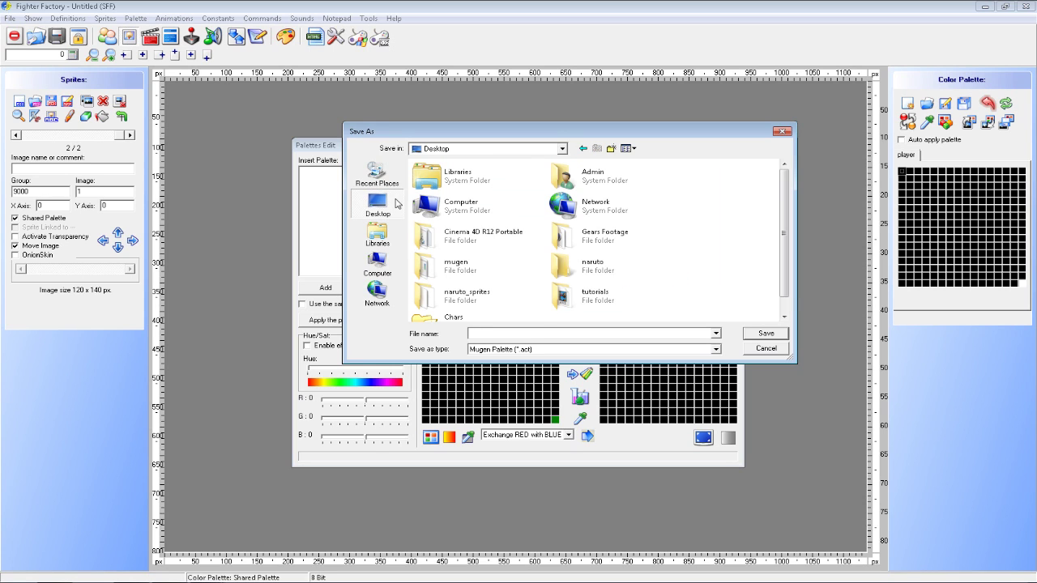
pyautogui.doubleClick(609, 277)
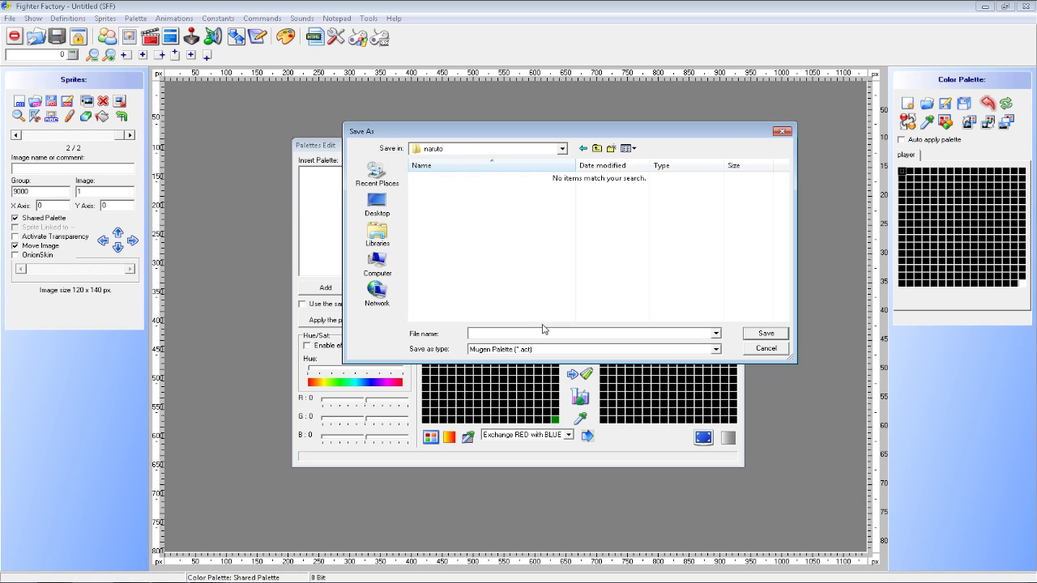
pyautogui.press('Return')
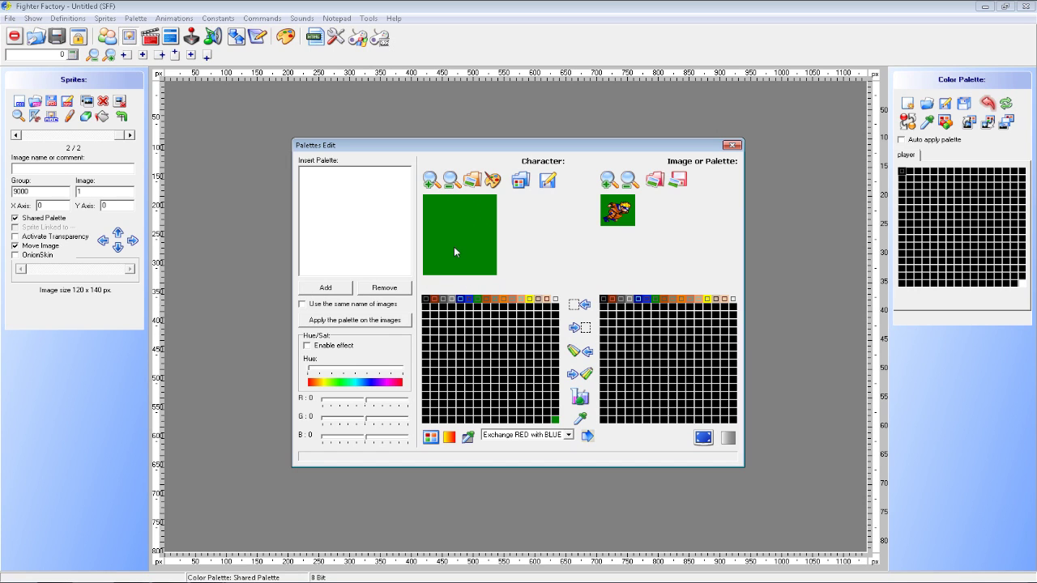
# Add all PCX images from the naruto_sprites folder to the list of images for palette insertion
pyautogui.click(335, 290)
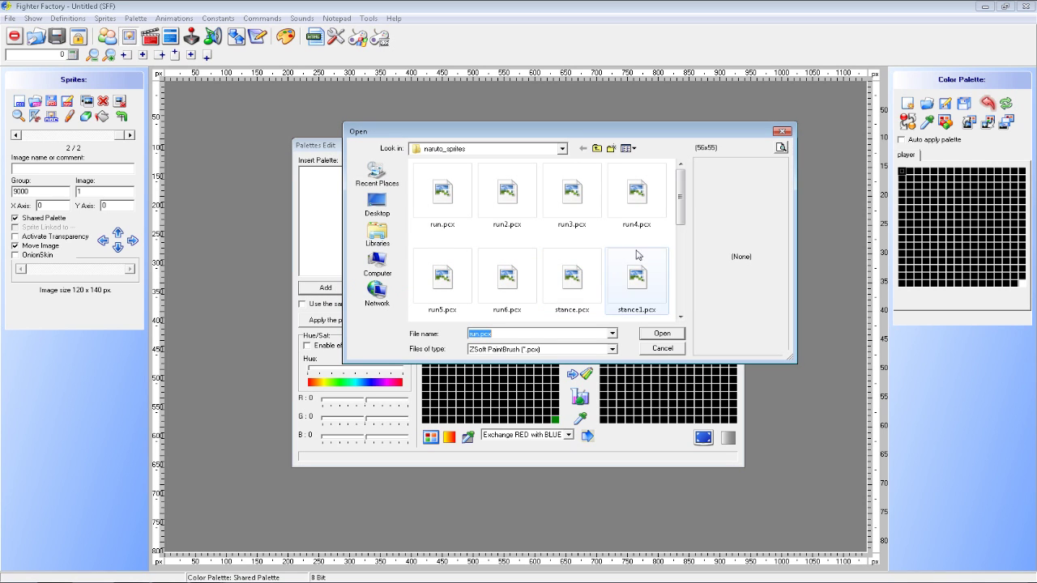
pyautogui.scroll(-5, 618, 266)
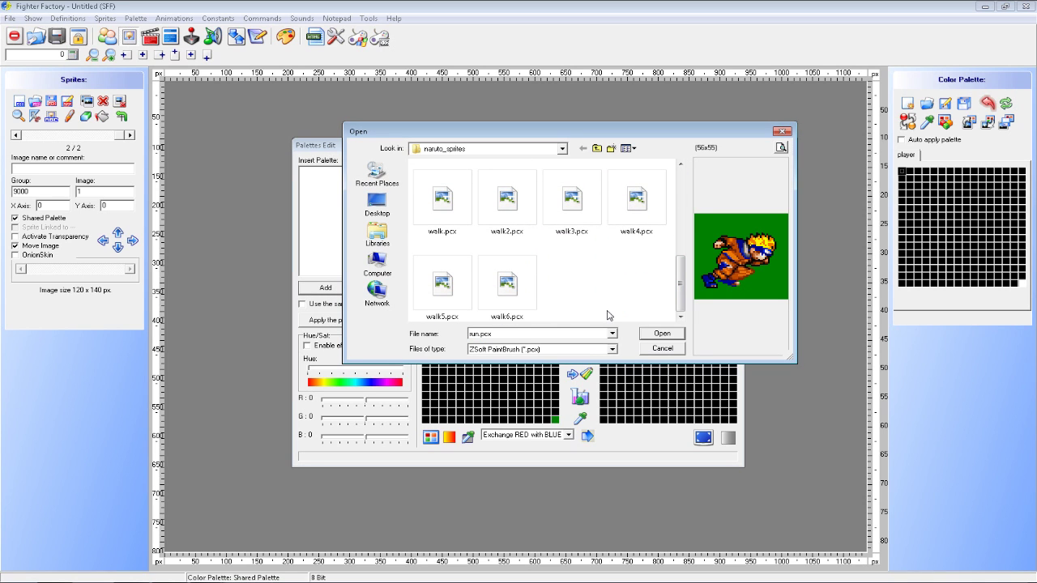
pyautogui.hotkey('ctrl', 'a')
pyautogui.click(659, 333)
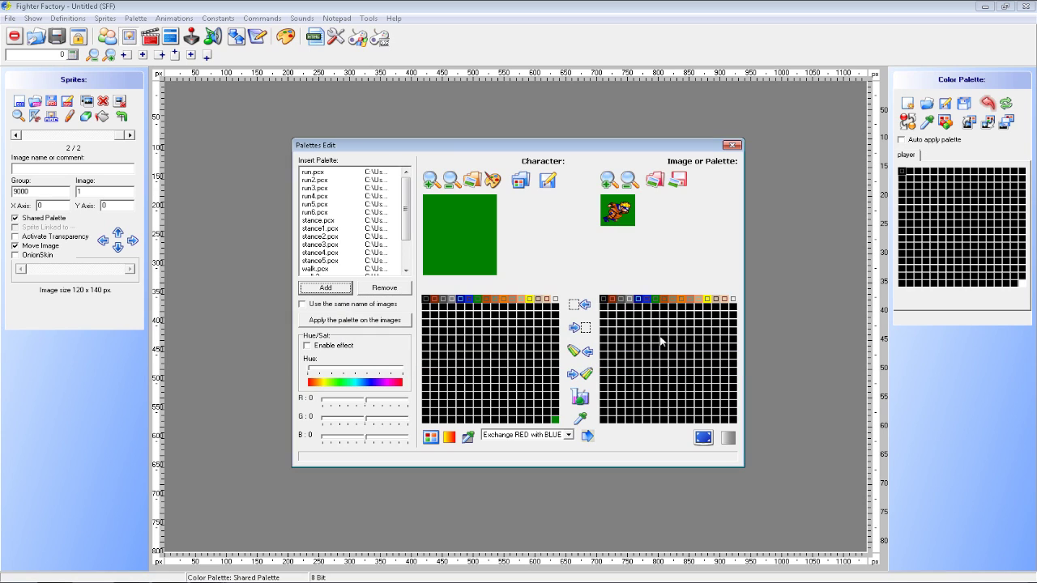
# Apply the palette to the listed images, keeping their names and saving them to the naruto folder, and close the palette editor
pyautogui.click(306, 308)
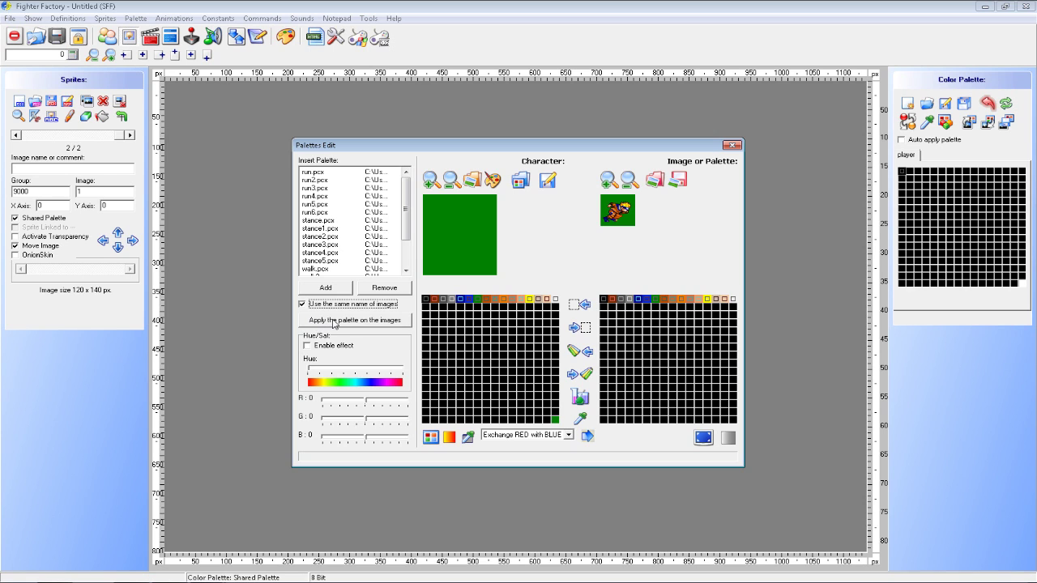
pyautogui.click(334, 321)
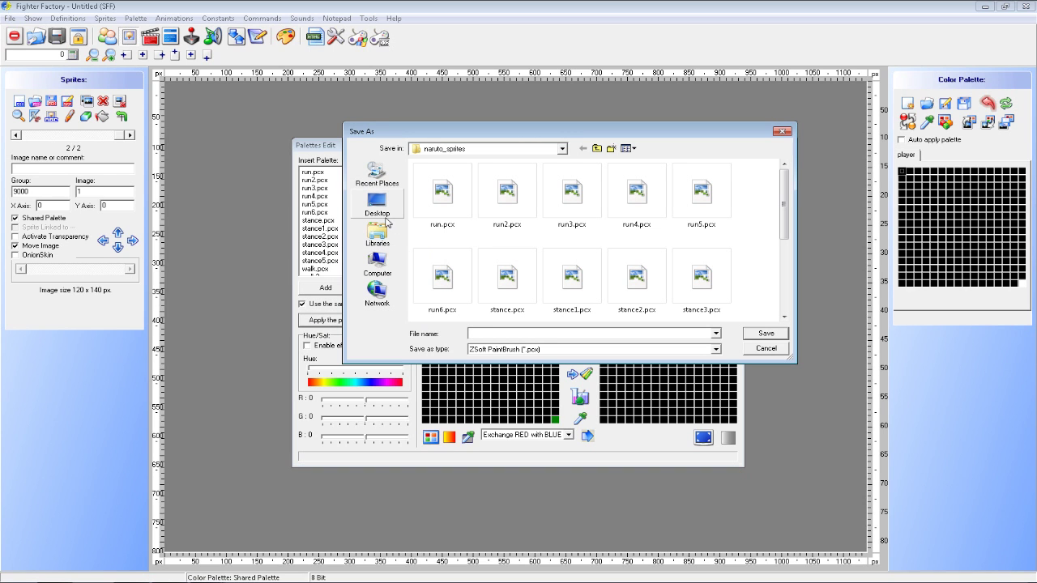
pyautogui.click(377, 204)
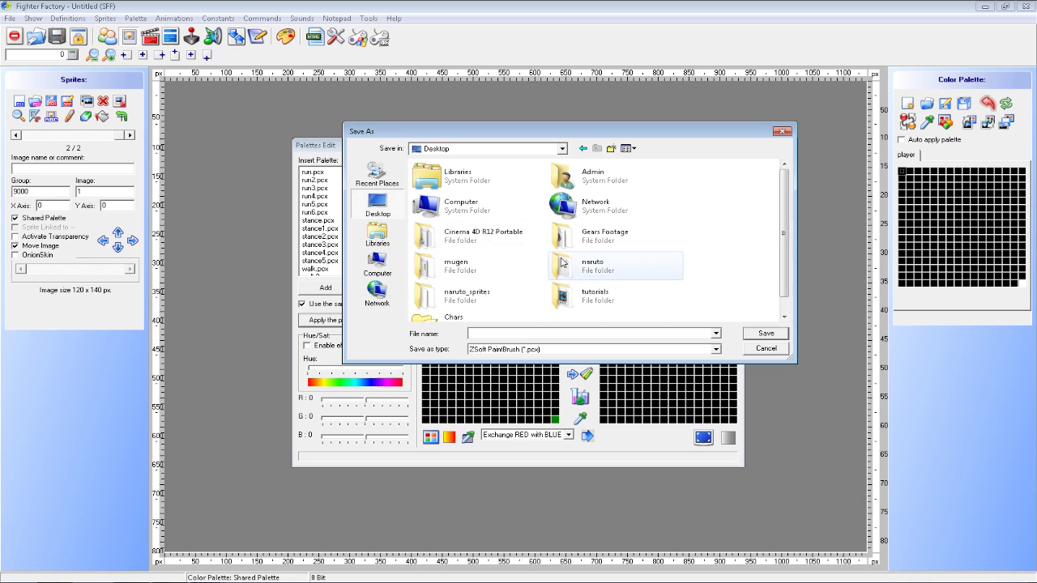
pyautogui.doubleClick(591, 264)
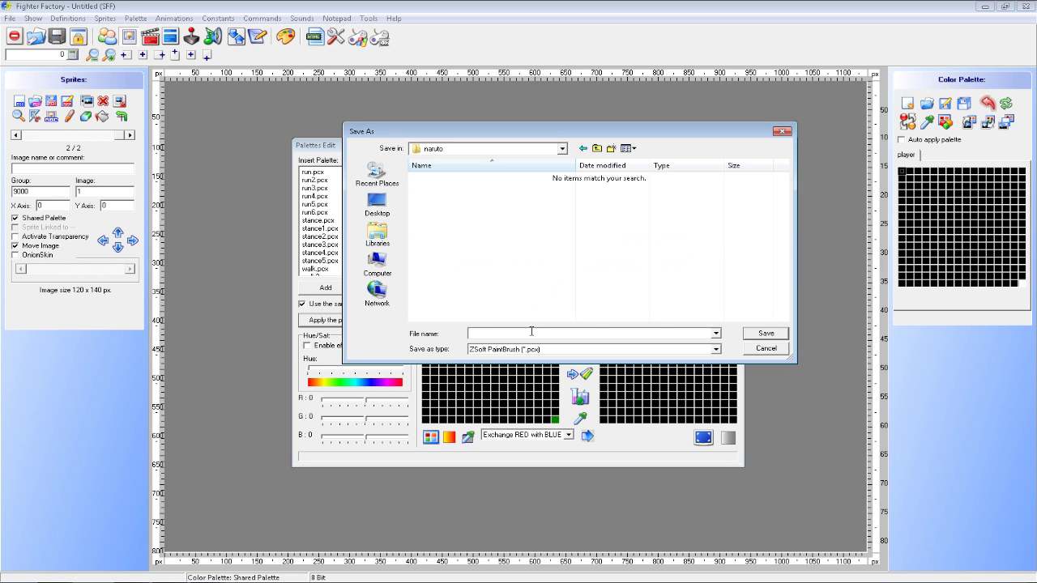
pyautogui.press('Return')
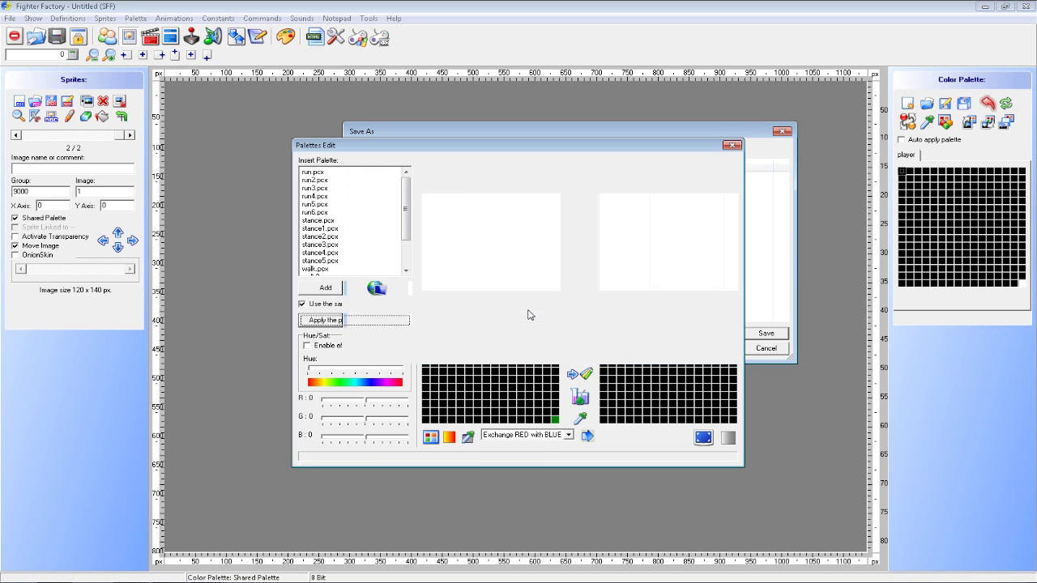
pyautogui.click(731, 147)
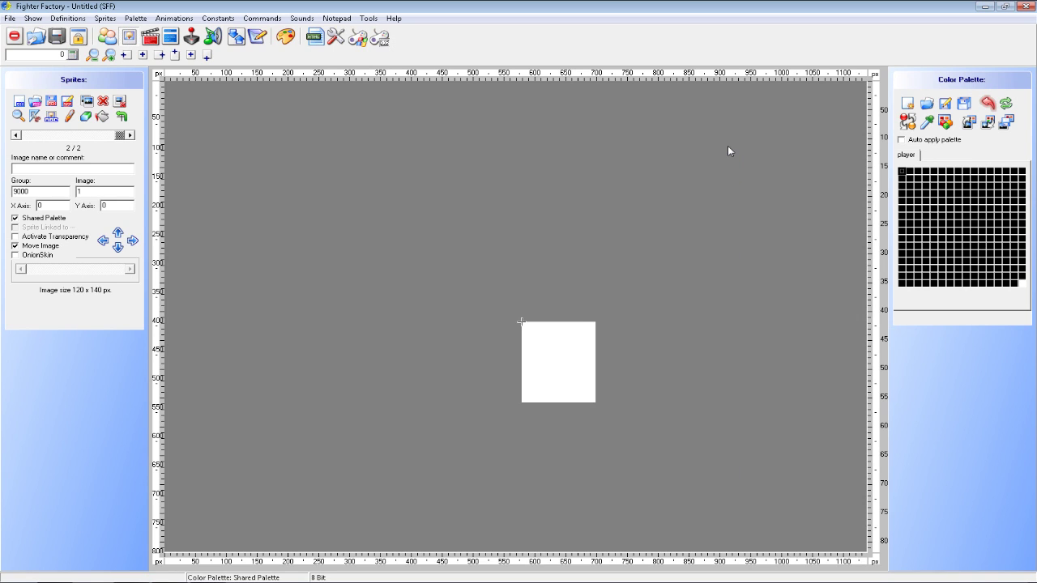
# Start adding sprites from the naruto folder and select the six stance images, stance.pcx to stance5.pcx
pyautogui.click(111, 23)
pyautogui.click(108, 4)
pyautogui.click(18, 102)
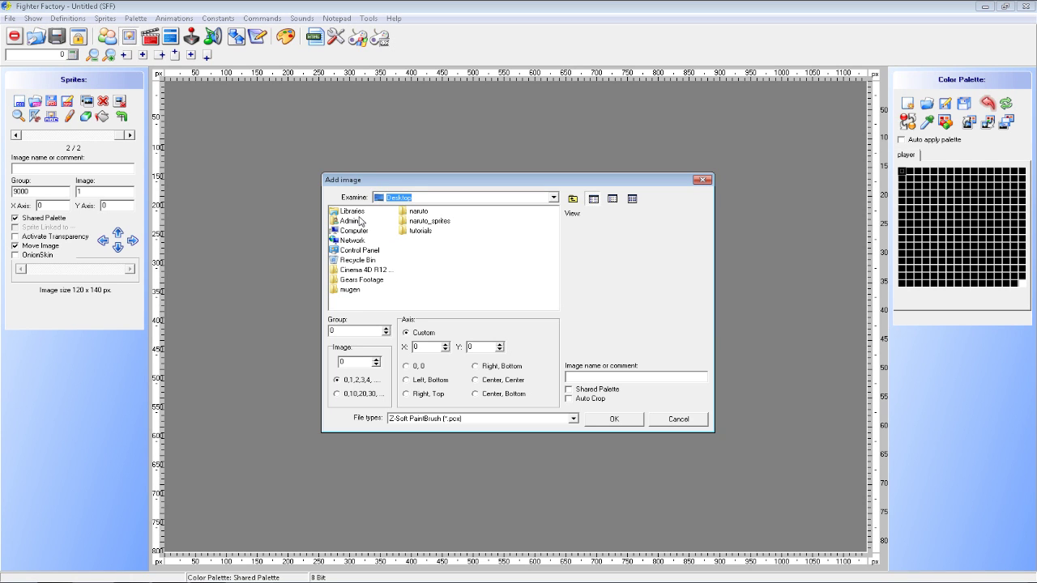
pyautogui.doubleClick(420, 212)
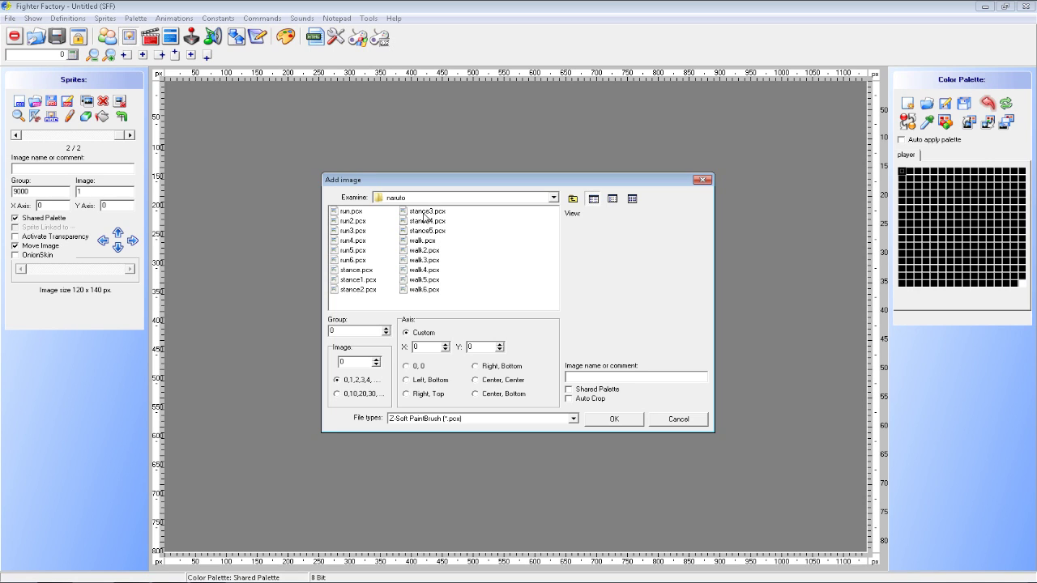
pyautogui.click(366, 271)
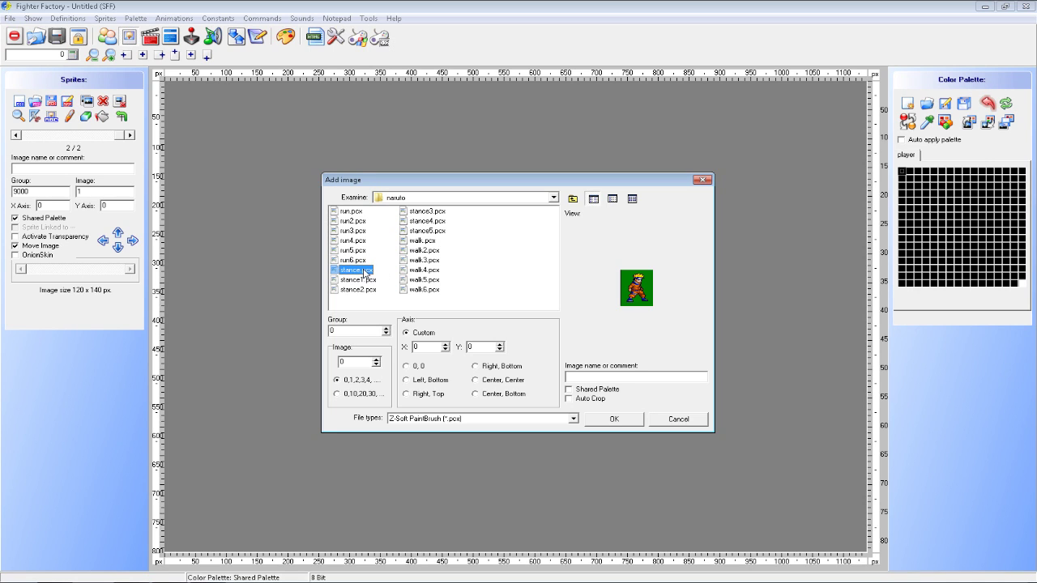
pyautogui.keyDown('ctrl'); pyautogui.click(427, 232); pyautogui.keyUp('ctrl')
pyautogui.keyDown('ctrl'); pyautogui.click(362, 279); pyautogui.keyUp('ctrl')
pyautogui.keyDown('ctrl'); pyautogui.click(362, 289); pyautogui.keyUp('ctrl')
pyautogui.keyDown('ctrl'); pyautogui.click(422, 212); pyautogui.keyUp('ctrl')
pyautogui.keyDown('ctrl'); pyautogui.click(419, 221); pyautogui.keyUp('ctrl')
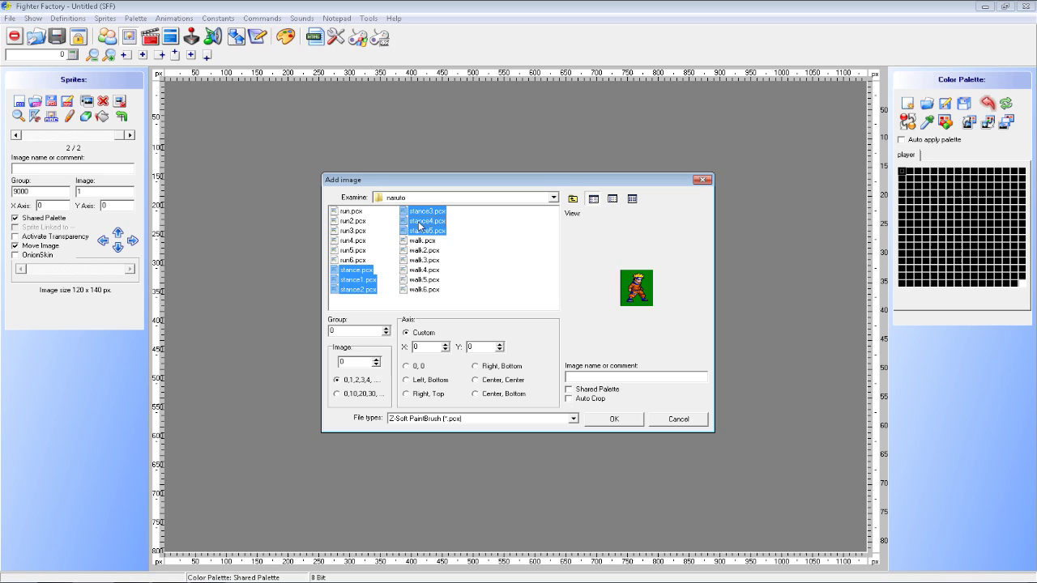
# Add stance.pcx to stance5.pcx as group 0 sprites with the axis at Center, Bottom
pyautogui.click(513, 396)
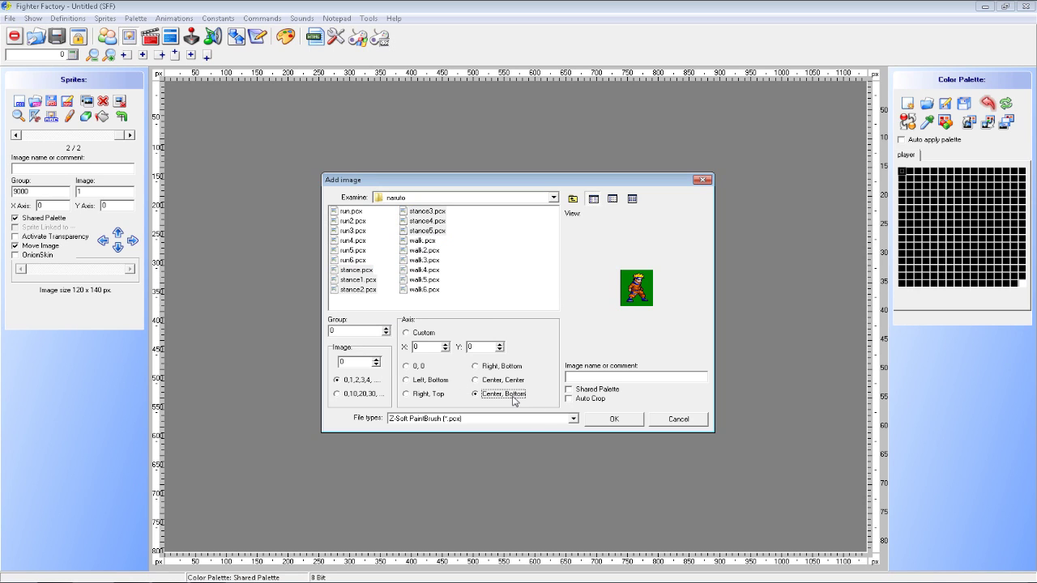
pyautogui.click(369, 270)
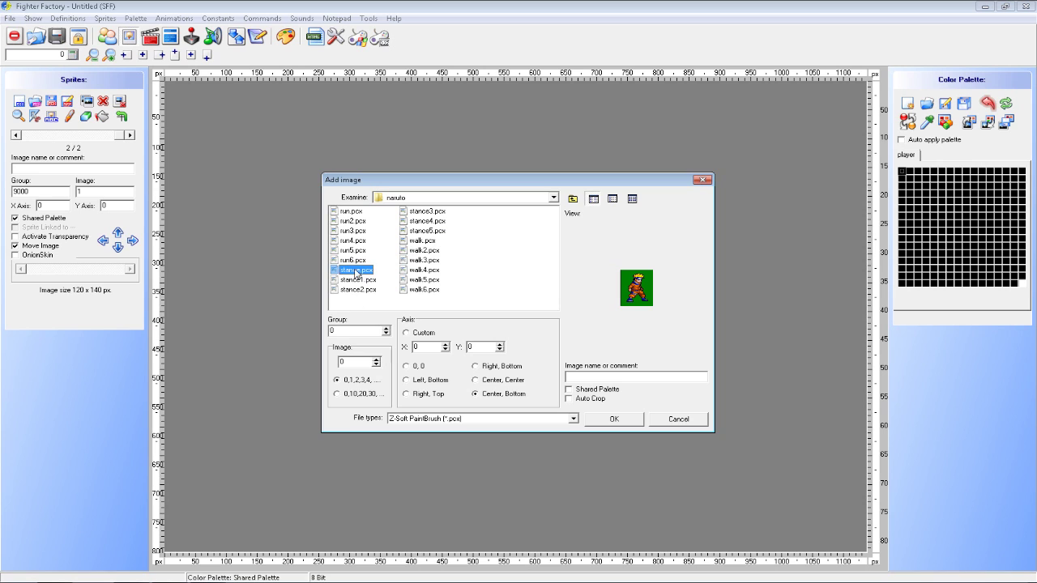
pyautogui.keyDown('shift'); pyautogui.click(441, 234); pyautogui.keyUp('shift')
pyautogui.click(630, 425)
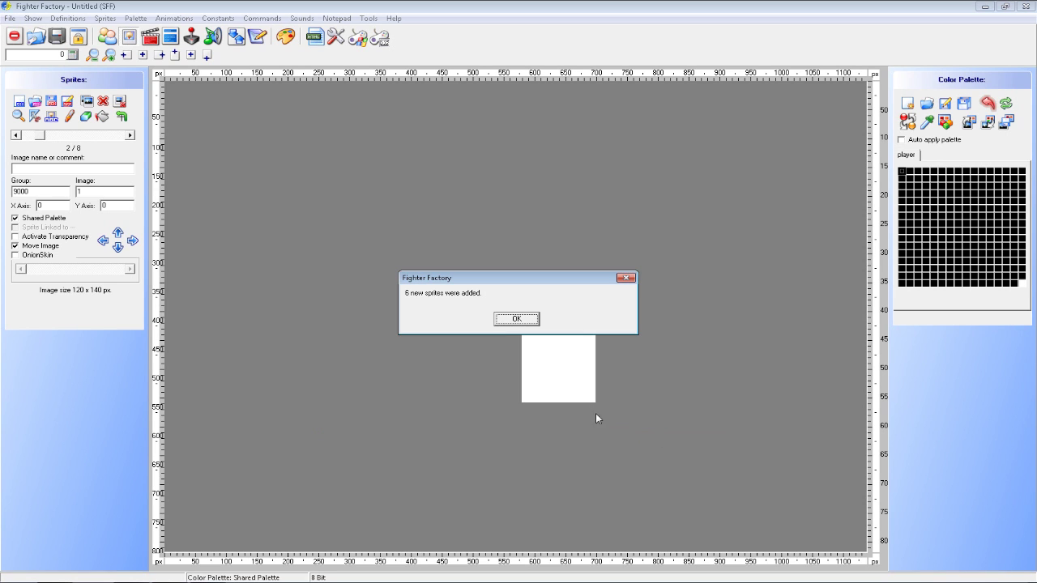
pyautogui.click(519, 319)
pyautogui.click(521, 322)
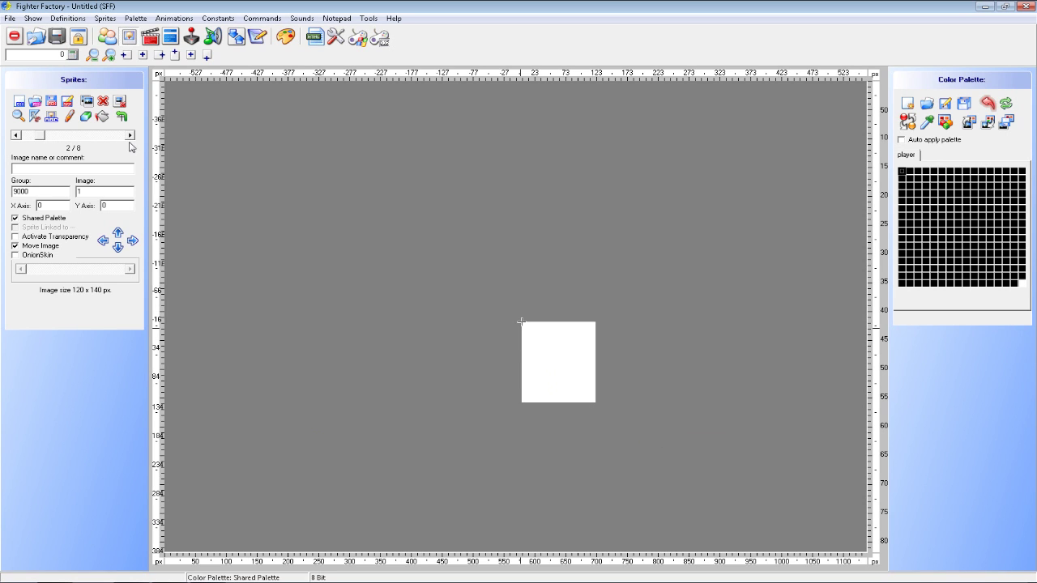
# Check the colours of the added stance sprites one by one, ending at the first of them
pyautogui.click(129, 136)
pyautogui.click(130, 136)
pyautogui.click(130, 136)
pyautogui.click(130, 136)
pyautogui.click(130, 136)
pyautogui.click(16, 136)
pyautogui.click(15, 136)
pyautogui.click(15, 136)
pyautogui.click(15, 136)
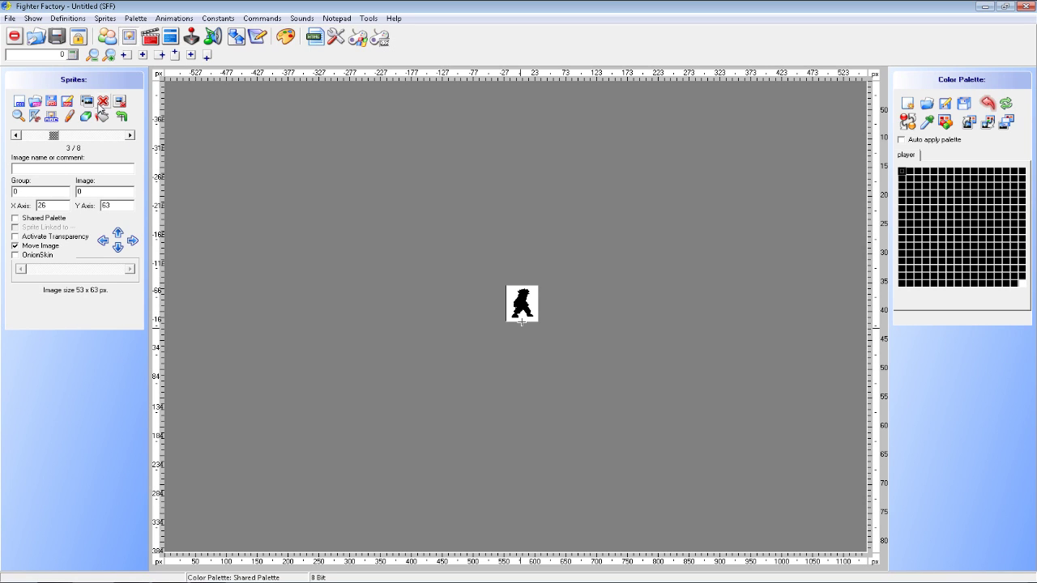
# Decline deleting the first stance sprite and go through the others to the last sprite in the file
pyautogui.click(103, 100)
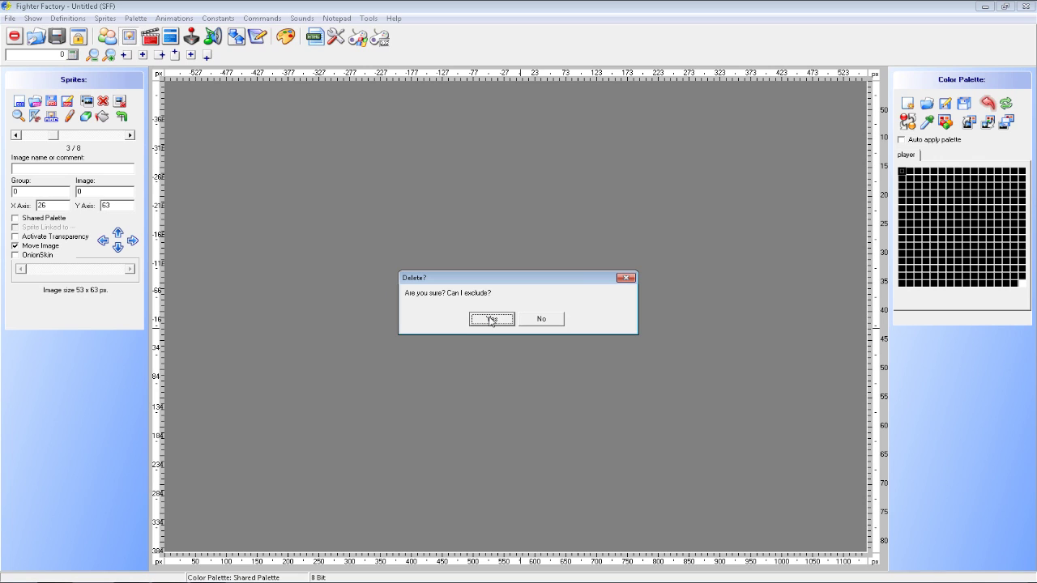
pyautogui.click(540, 319)
pyautogui.click(129, 138)
pyautogui.click(130, 138)
pyautogui.click(129, 138)
pyautogui.click(130, 138)
pyautogui.click(130, 138)
pyautogui.click(17, 136)
pyautogui.click(129, 135)
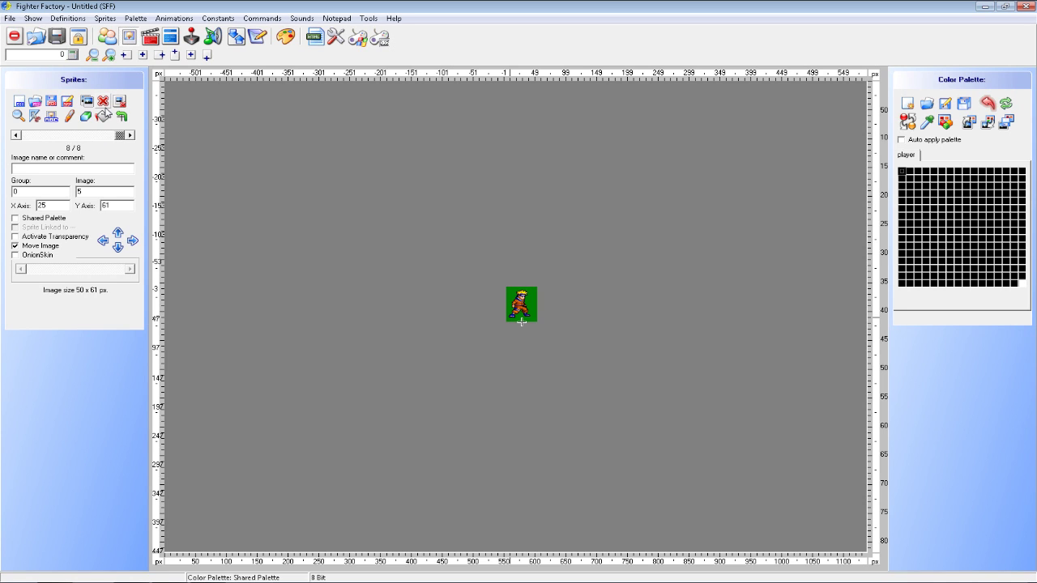
# Delete all six added stance sprites, leaving only the two group 9000 portraits
pyautogui.click(102, 101)
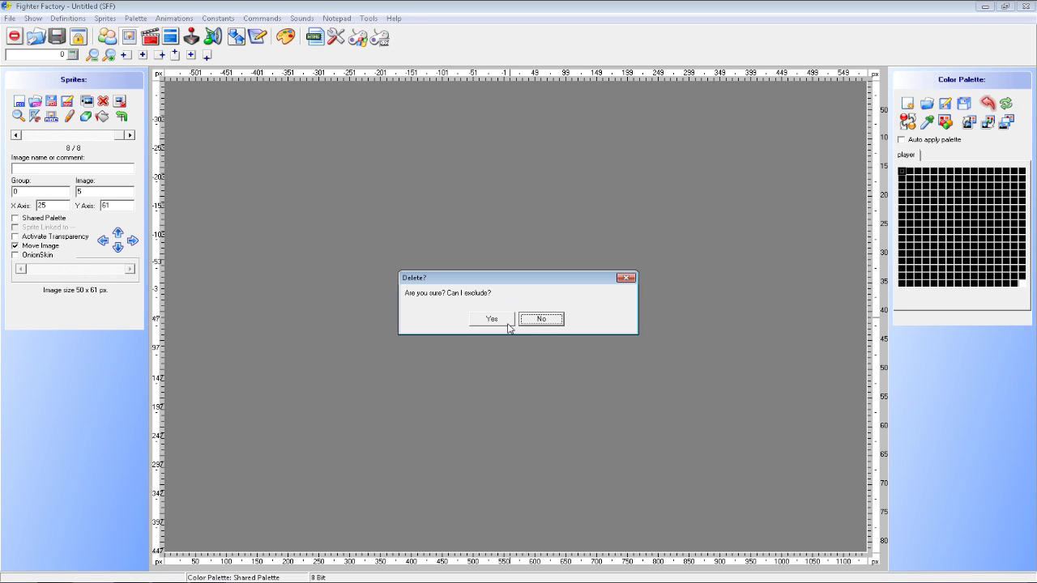
pyautogui.click(508, 324)
pyautogui.click(103, 101)
pyautogui.click(494, 319)
pyautogui.click(103, 103)
pyautogui.press('Return')
pyautogui.click(104, 104)
pyautogui.press('Return')
pyautogui.click(104, 105)
pyautogui.press('Return')
pyautogui.click(104, 105)
pyautogui.press('Return')
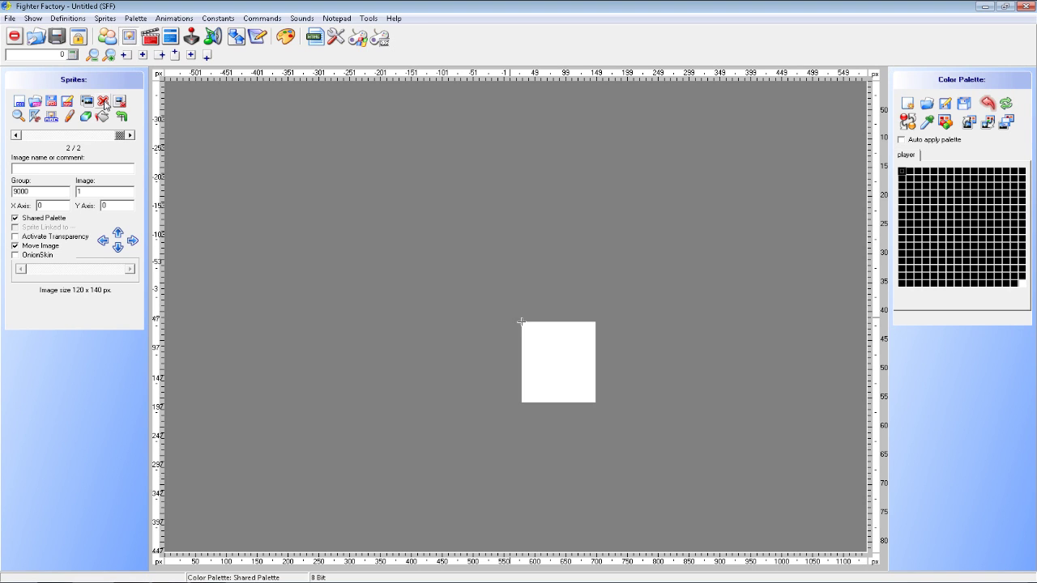
# Start saving all character files, storing the sprite file as naruto in the naruto folder in the Shared Palette format
pyautogui.click(10, 18)
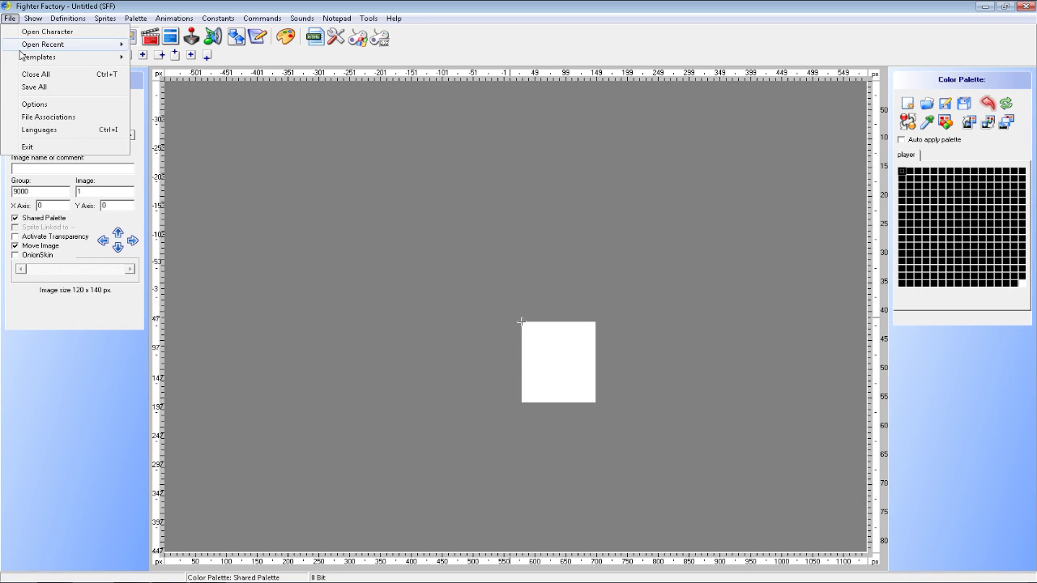
pyautogui.click(45, 87)
pyautogui.click(376, 204)
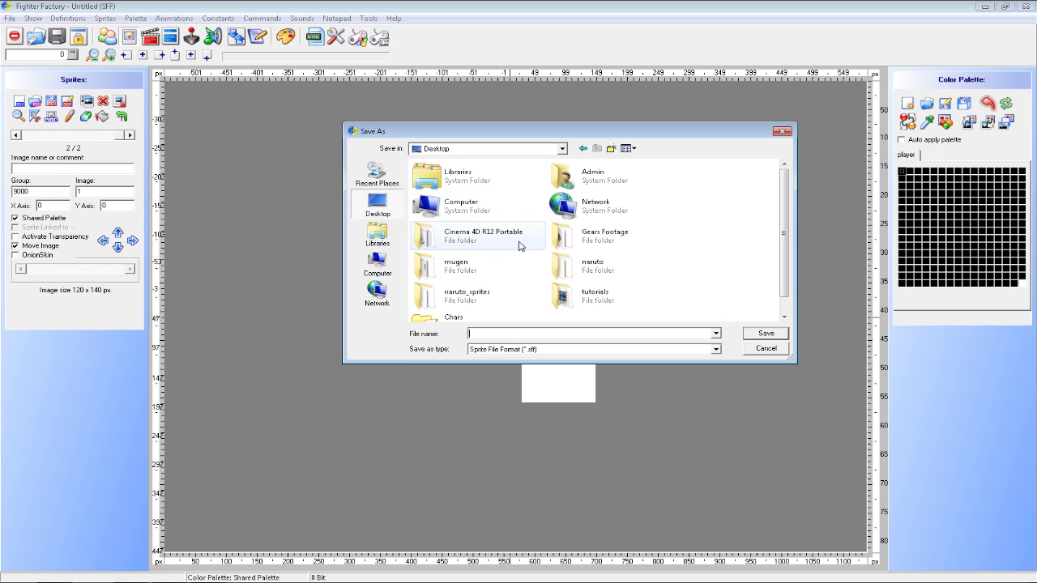
pyautogui.doubleClick(601, 269)
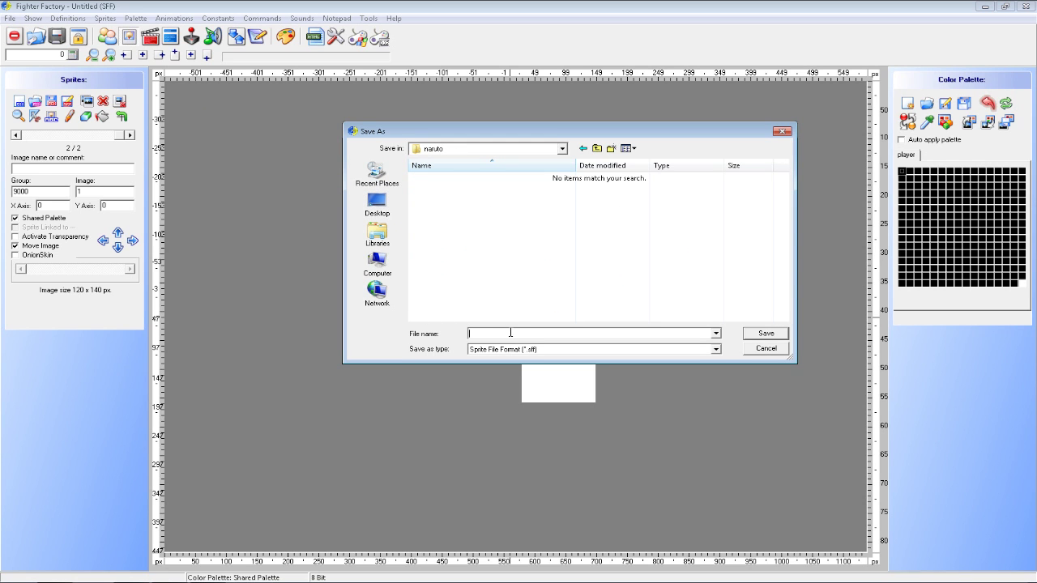
pyautogui.write('naruto')
pyautogui.press('Return')
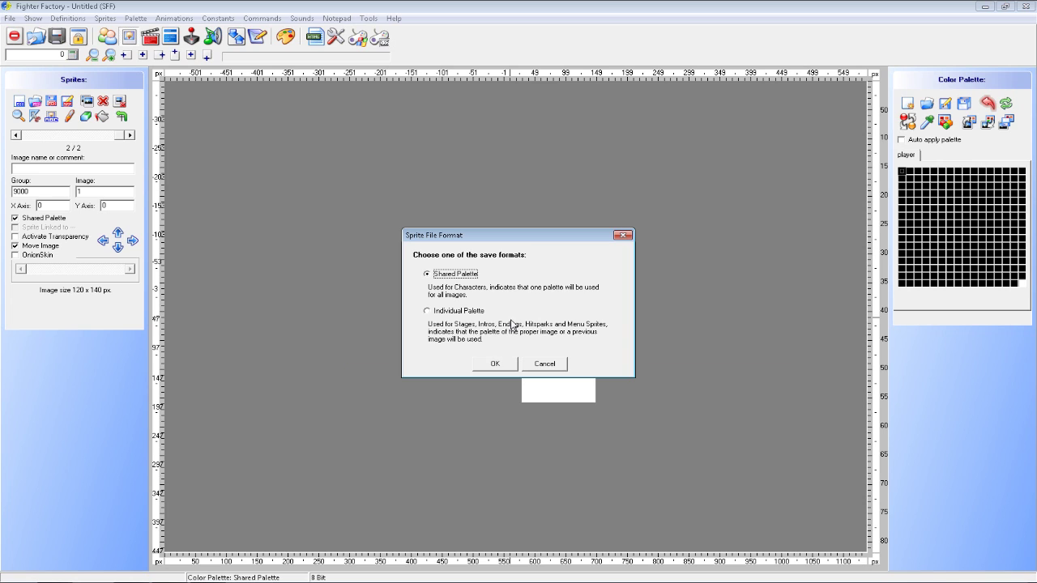
pyautogui.click(494, 364)
# Save the remaining character files in the naruto folder under the name naruto
pyautogui.write('naruto')
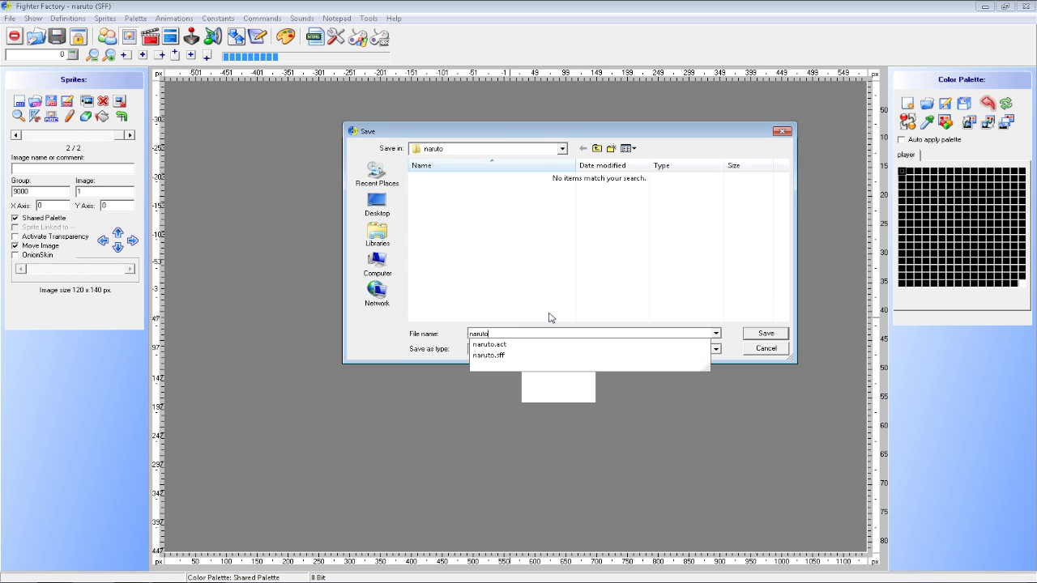
pyautogui.press('Return')
pyautogui.write('naruto')
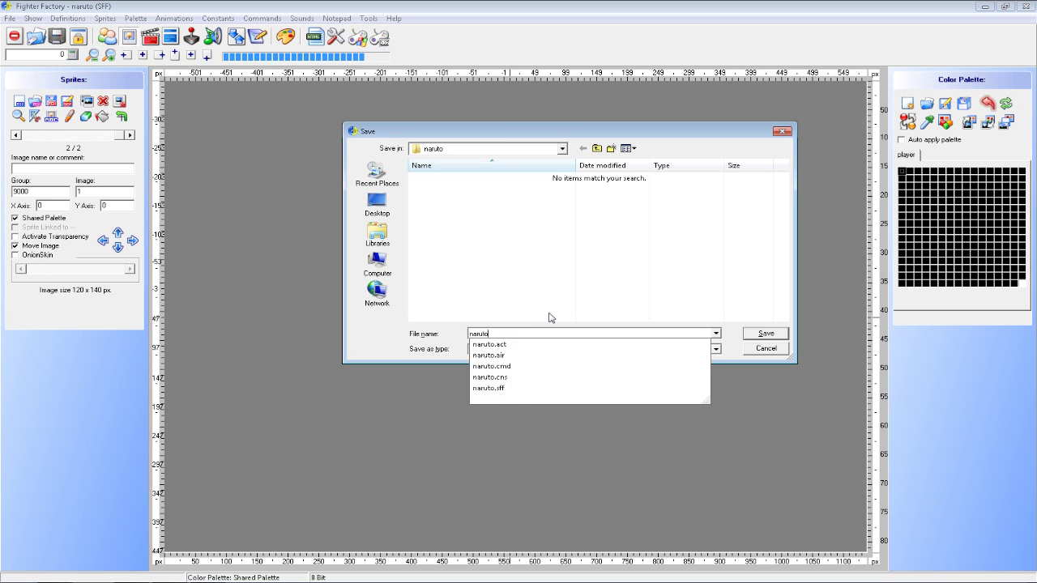
pyautogui.press('Return')
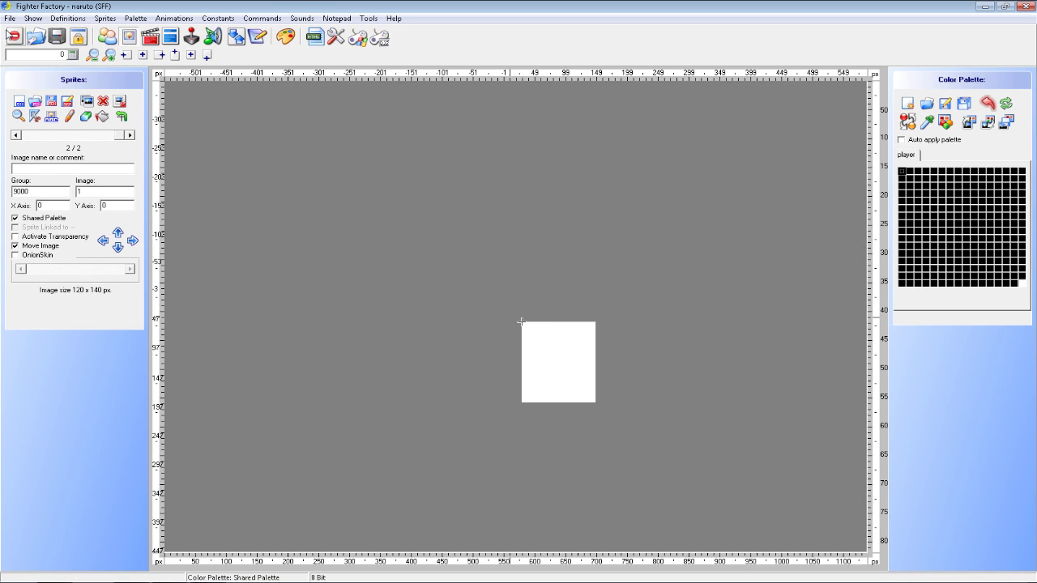
# Close all open character files and reopen the recently used naruto character
pyautogui.click(11, 18)
pyautogui.click(32, 75)
pyautogui.click(10, 18)
pyautogui.moveTo(25, 46)
pyautogui.click(219, 40)
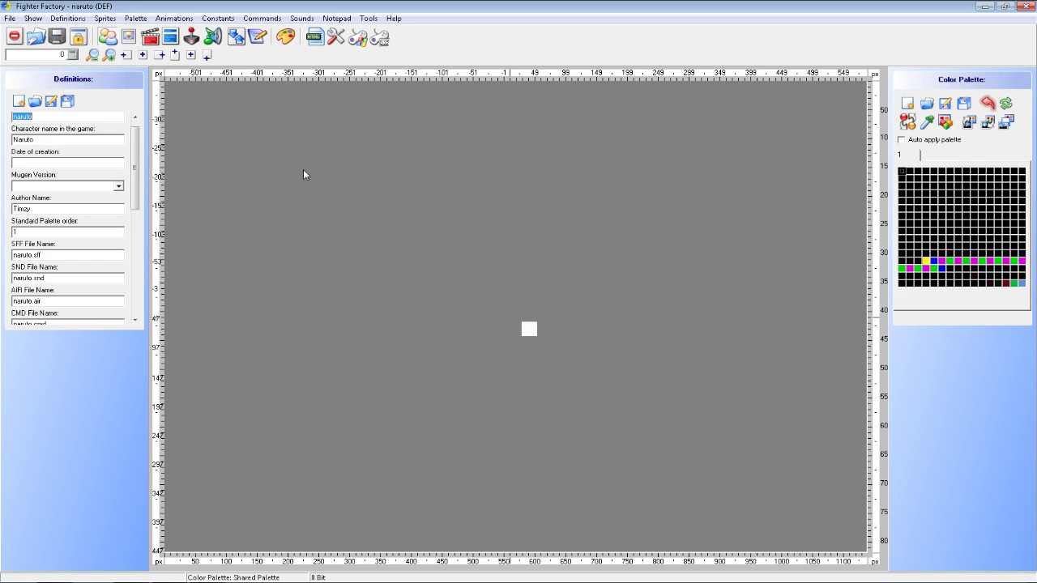
# Make naruto.act the ACT palette in the character definitions, then close everything and reopen the naruto character
pyautogui.moveTo(138, 170); pyautogui.dragTo(136, 274)
pyautogui.click(72, 193)
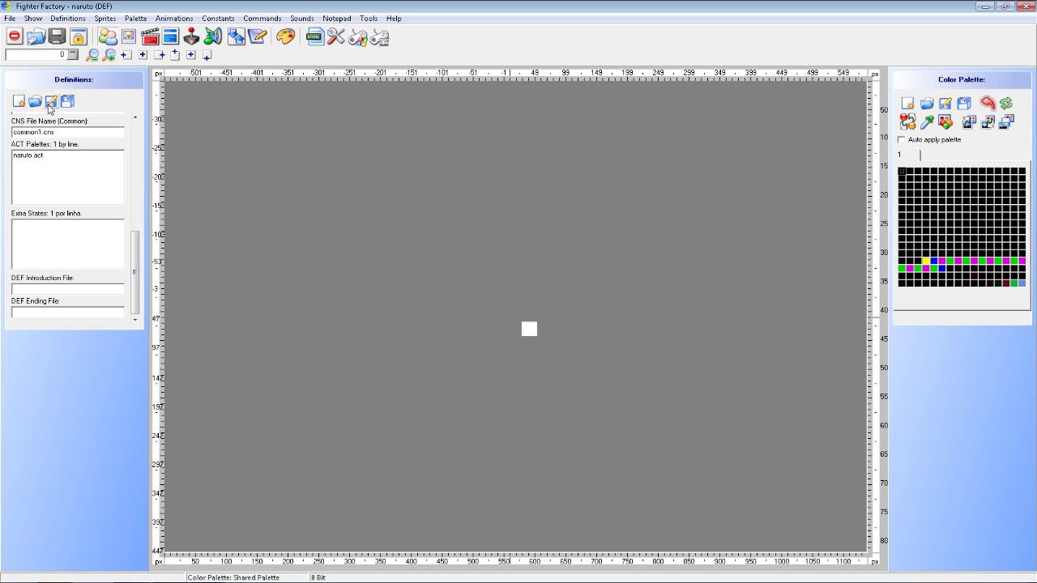
pyautogui.click(9, 18)
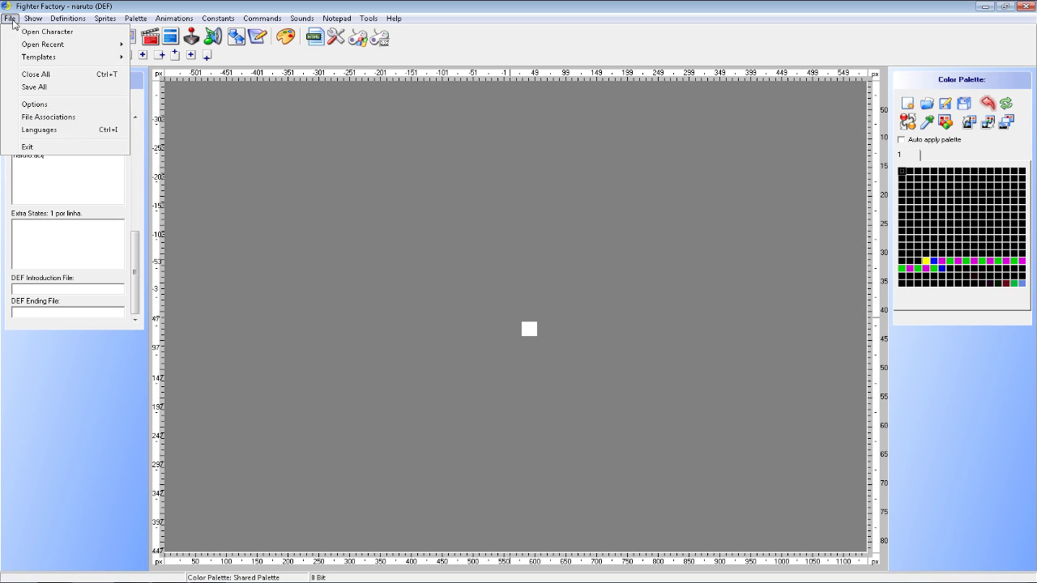
pyautogui.click(35, 74)
pyautogui.click(10, 17)
pyautogui.moveTo(87, 47)
pyautogui.click(148, 46)
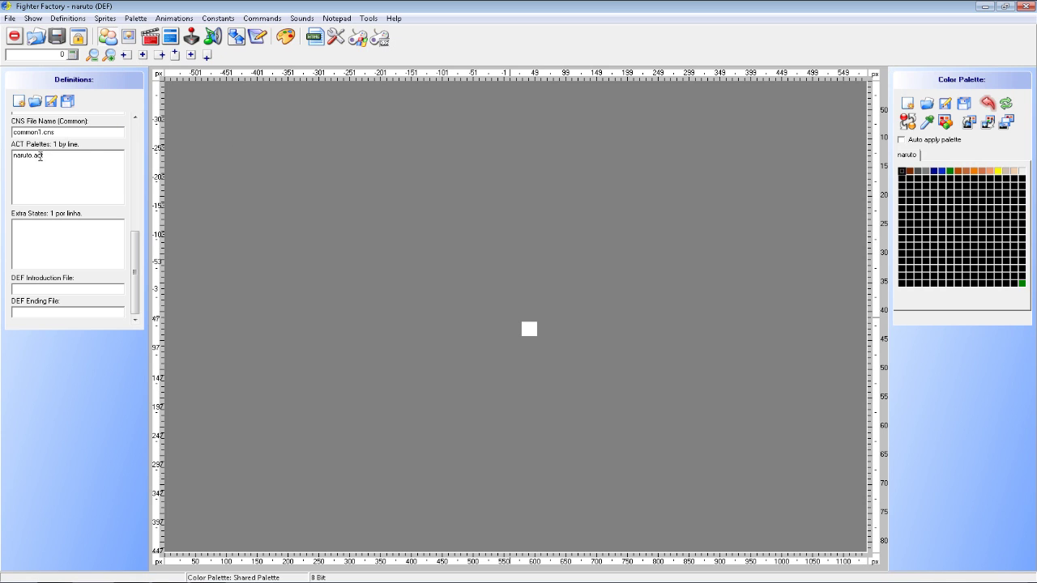
# Add stance.pcx through stance5.pcx after the portraits as group 0 sprites starting at image 0, with the Center, Bottom axis
pyautogui.click(107, 37)
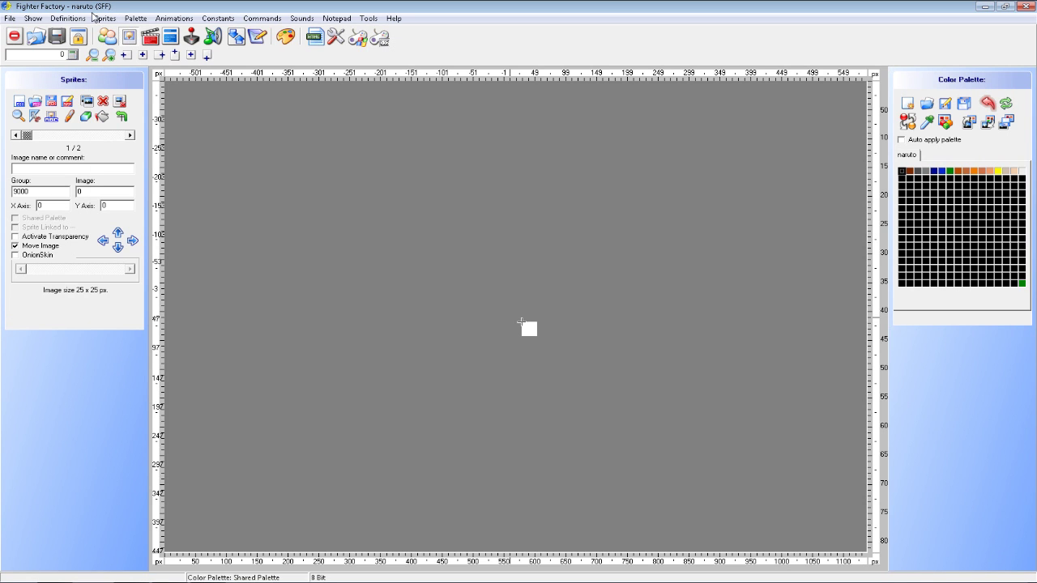
pyautogui.click(36, 135)
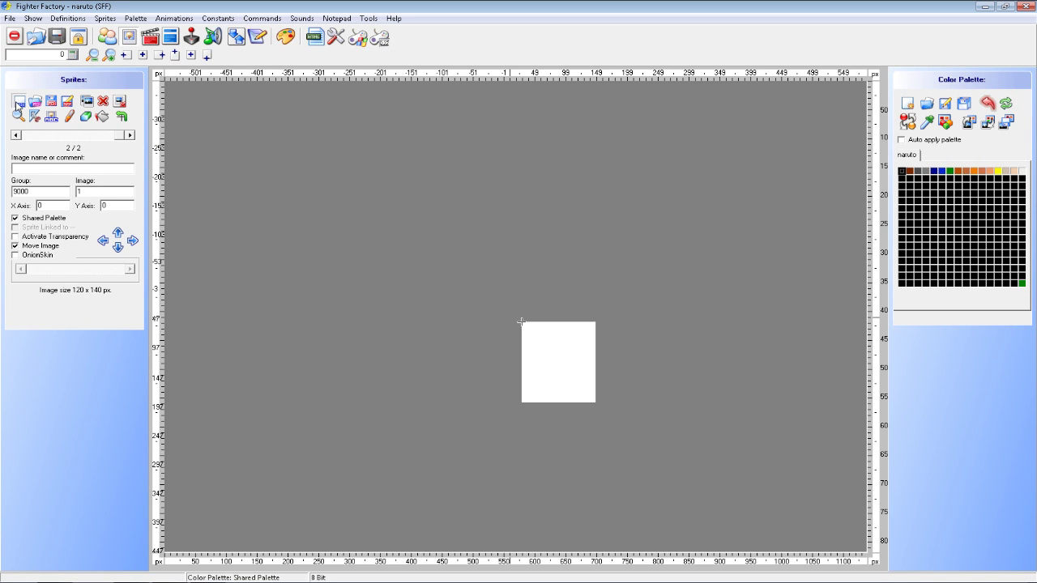
pyautogui.click(18, 101)
pyautogui.click(356, 270)
pyautogui.keyDown('shift'); pyautogui.click(422, 230); pyautogui.keyUp('shift')
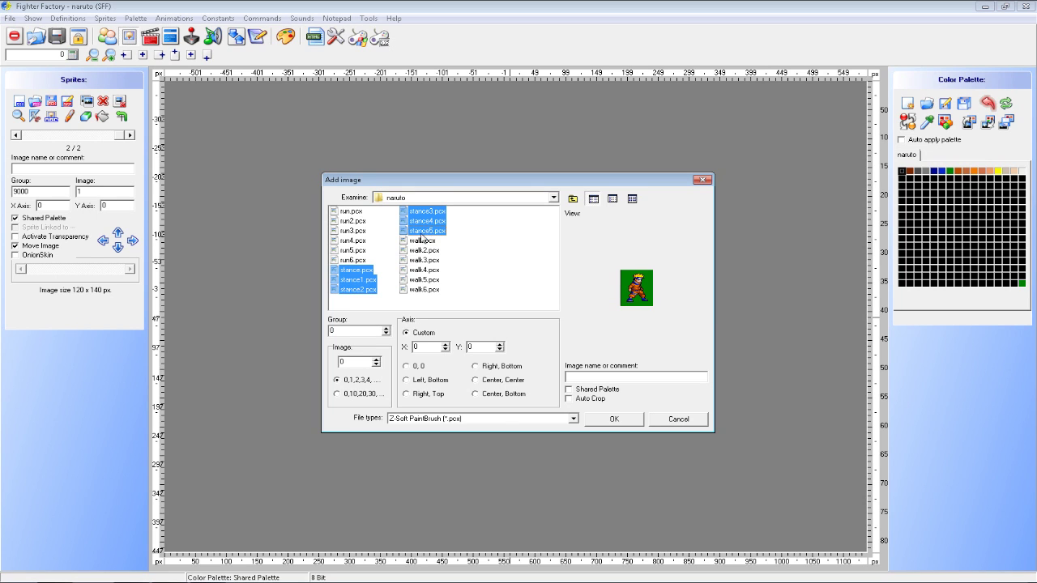
pyautogui.click(522, 395)
pyautogui.click(614, 419)
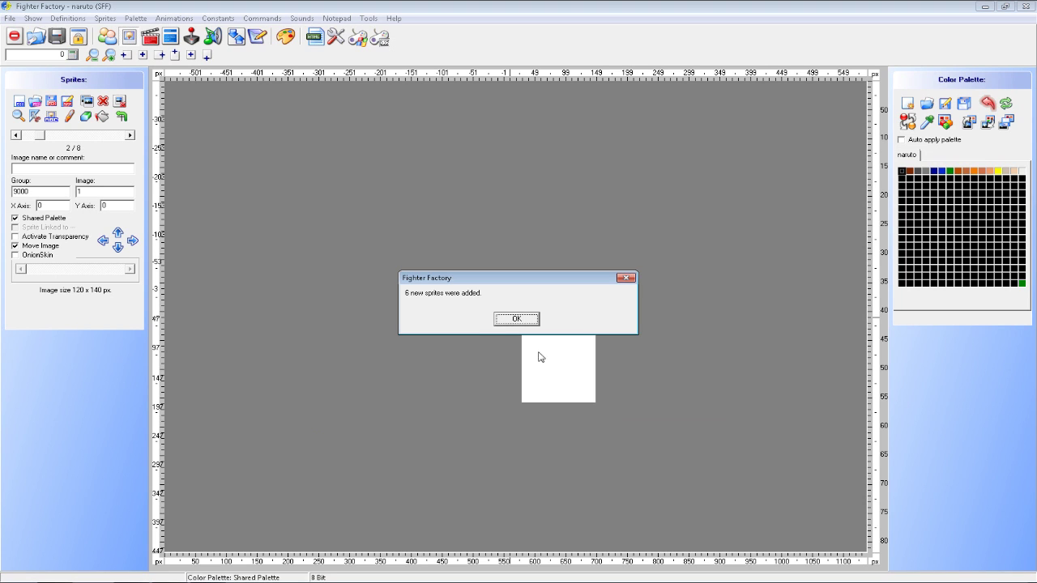
pyautogui.click(500, 320)
# Go through the added stance sprites one by one to check their colours, ending at the first of them
pyautogui.click(129, 135)
pyautogui.click(130, 135)
pyautogui.click(130, 135)
pyautogui.click(129, 135)
pyautogui.click(129, 136)
pyautogui.click(129, 135)
pyautogui.click(17, 134)
pyautogui.click(16, 135)
pyautogui.click(16, 134)
pyautogui.click(16, 136)
pyautogui.click(15, 135)
pyautogui.click(16, 136)
pyautogui.click(130, 135)
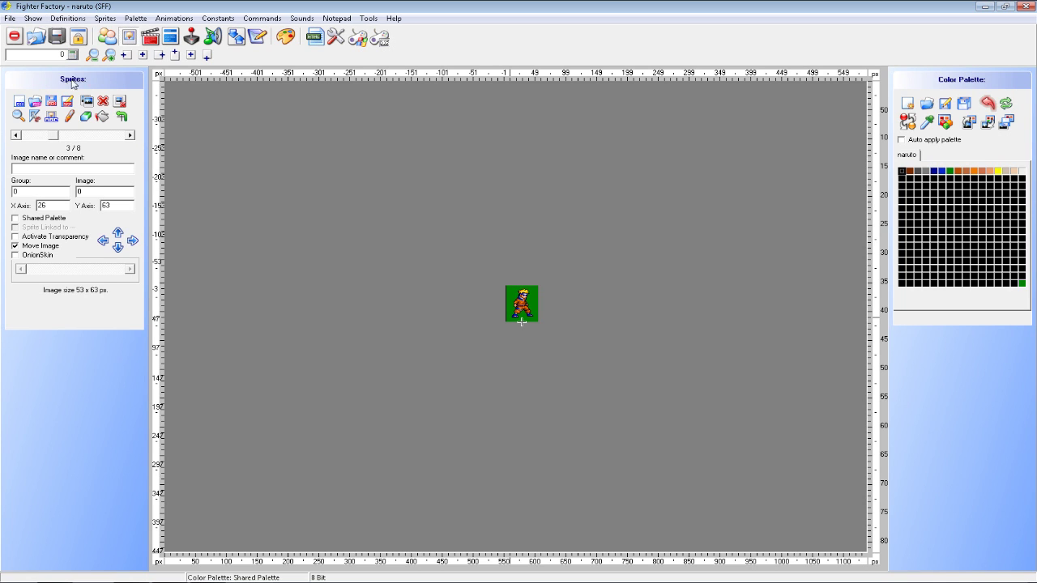
# Shift the first stance sprite to X axis 22 and show the guide lines, placing the horizontal one under its feet
pyautogui.click(33, 18)
pyautogui.click(89, 147)
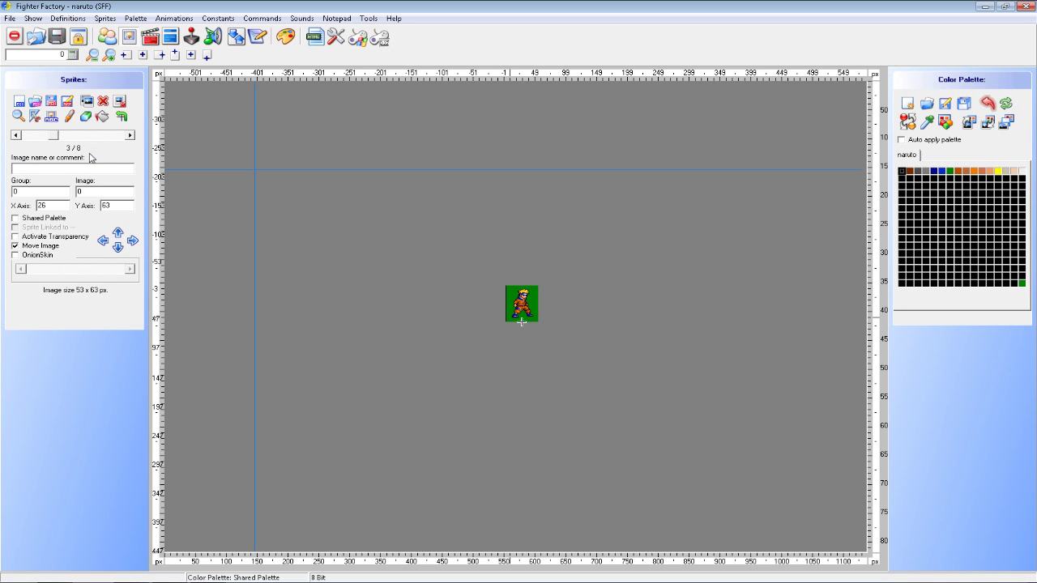
pyautogui.click(108, 56)
pyautogui.click(109, 56)
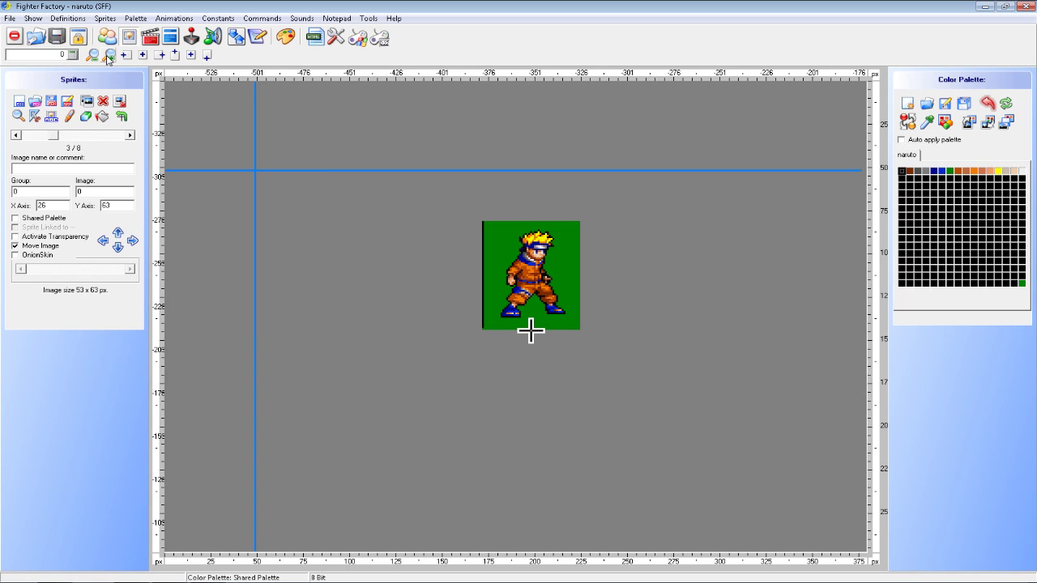
pyautogui.moveTo(539, 290)
pyautogui.mouseDown()
pyautogui.moveTo(541, 279)
pyautogui.moveTo(548, 290)
pyautogui.mouseUp()
pyautogui.moveTo(450, 169); pyautogui.dragTo(542, 317)
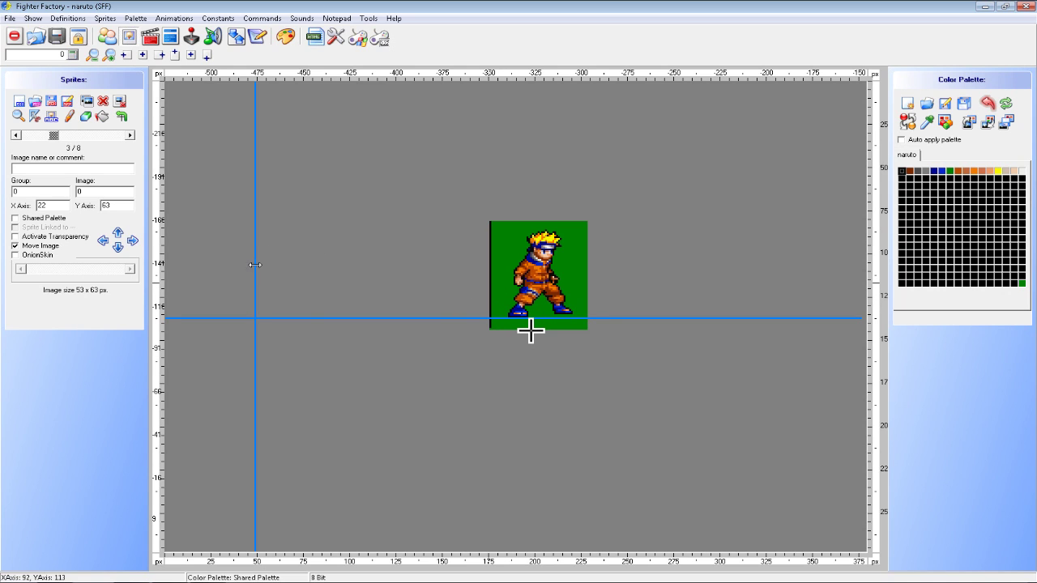
# With transparency active, erase the black line beside the first stance sprite and place the vertical guide at its rear foot
pyautogui.click(54, 237)
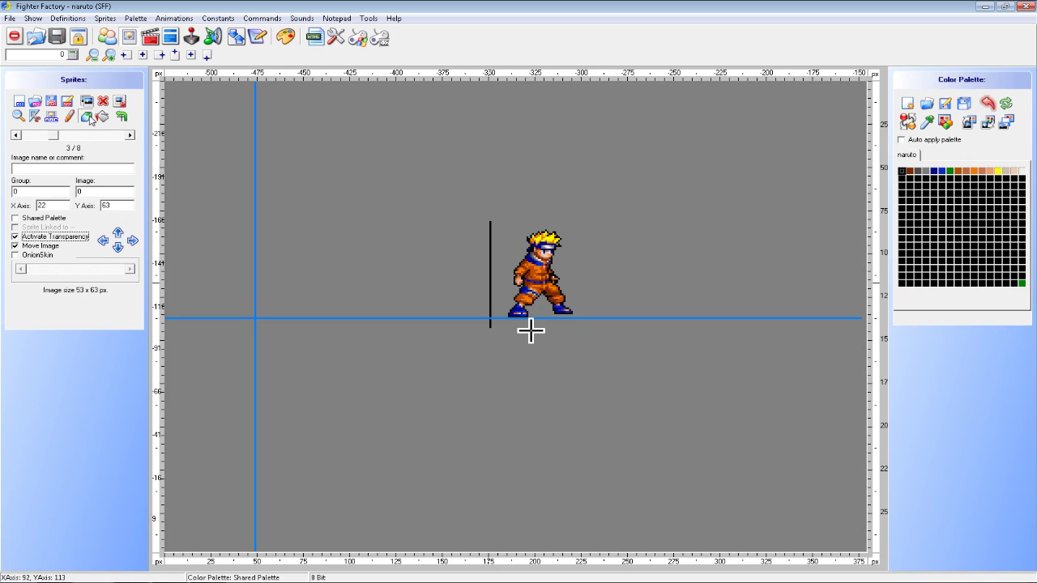
pyautogui.moveTo(493, 329); pyautogui.dragTo(490, 254)
pyautogui.moveTo(255, 214); pyautogui.dragTo(505, 226)
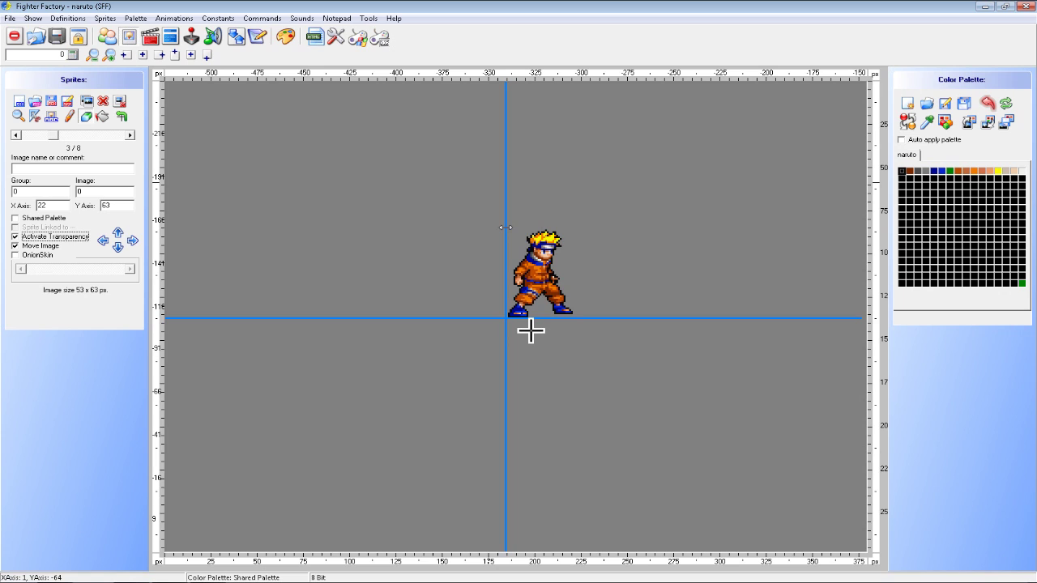
# Erase the black line from the second stance sprite and align it with the guides at X axis 19, Y axis 62
pyautogui.click(129, 136)
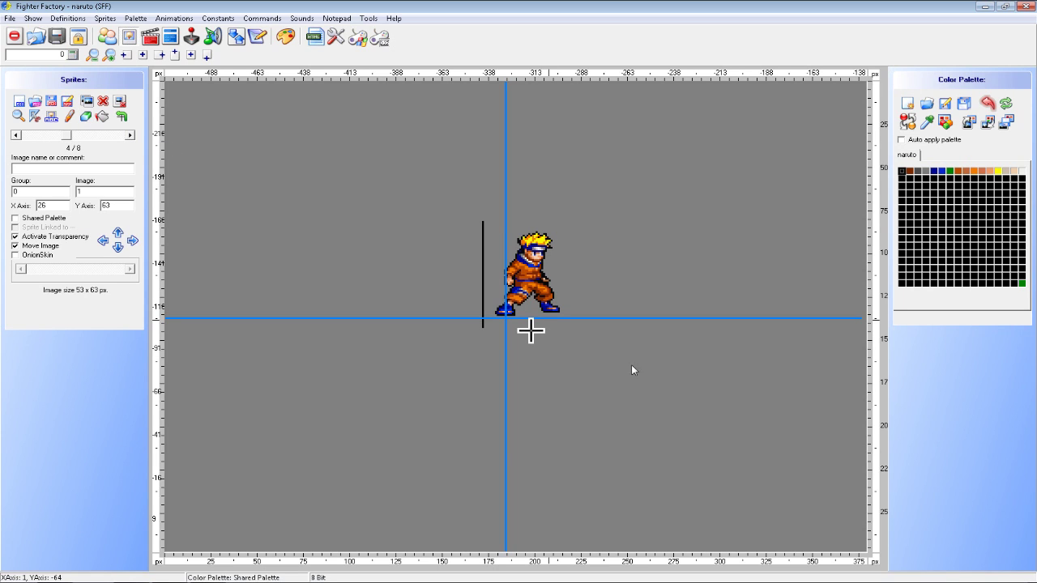
pyautogui.moveTo(531, 280); pyautogui.dragTo(542, 280)
pyautogui.moveTo(542, 280); pyautogui.dragTo(544, 280)
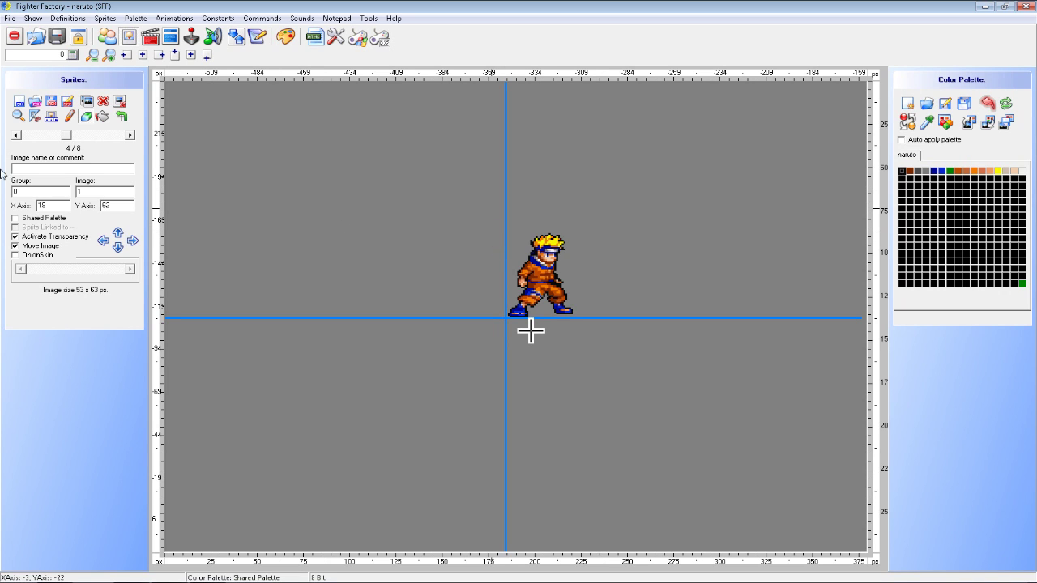
pyautogui.click(17, 135)
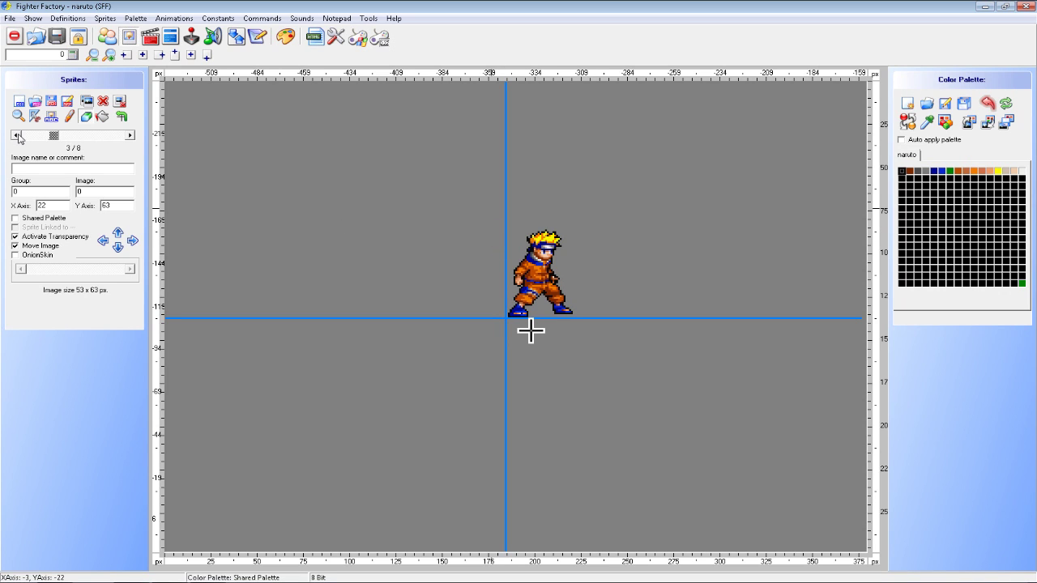
pyautogui.click(130, 135)
# Erase the black edge line from the third to sixth stance sprites, group 0 images 2 to 5
pyautogui.click(130, 136)
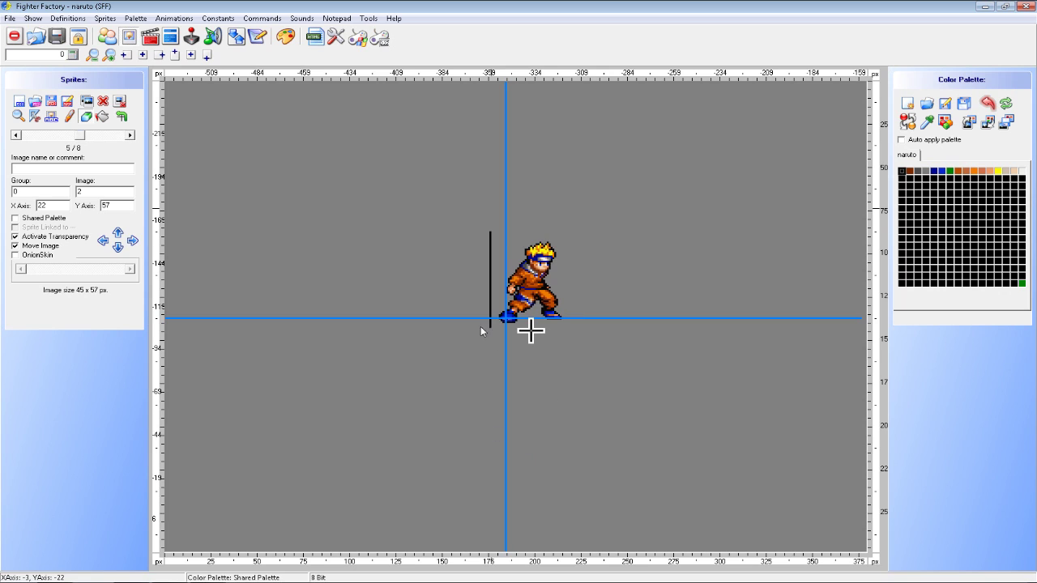
pyautogui.moveTo(491, 328); pyautogui.dragTo(491, 308)
pyautogui.rightClick(487, 292)
pyautogui.click(483, 279)
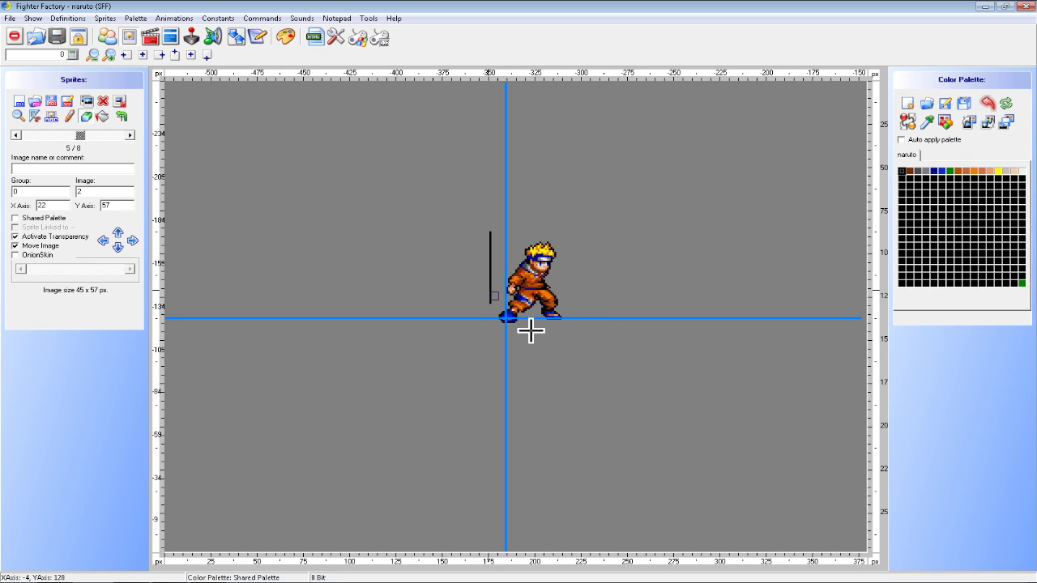
pyautogui.click(130, 135)
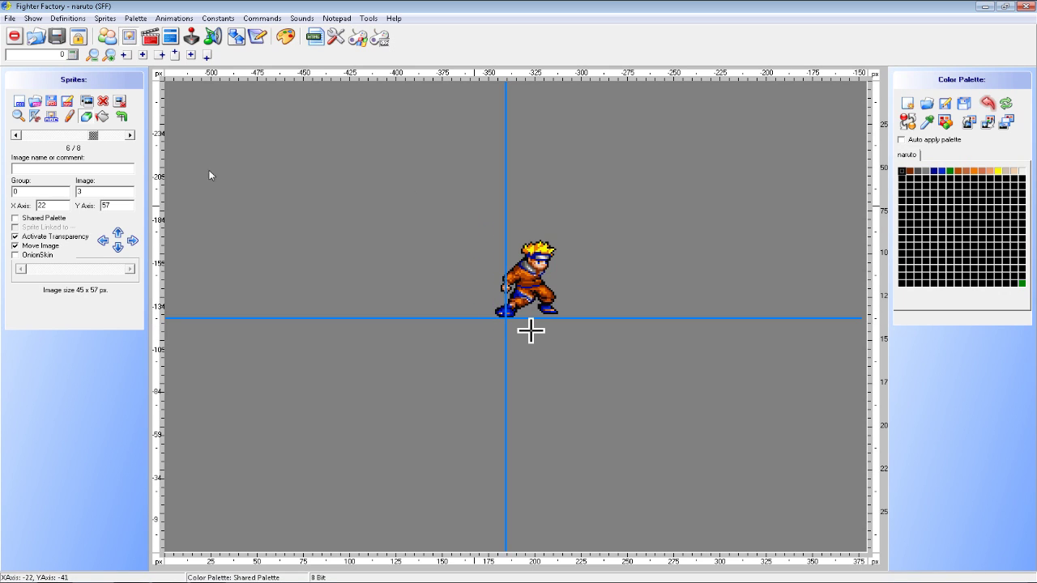
pyautogui.click(129, 135)
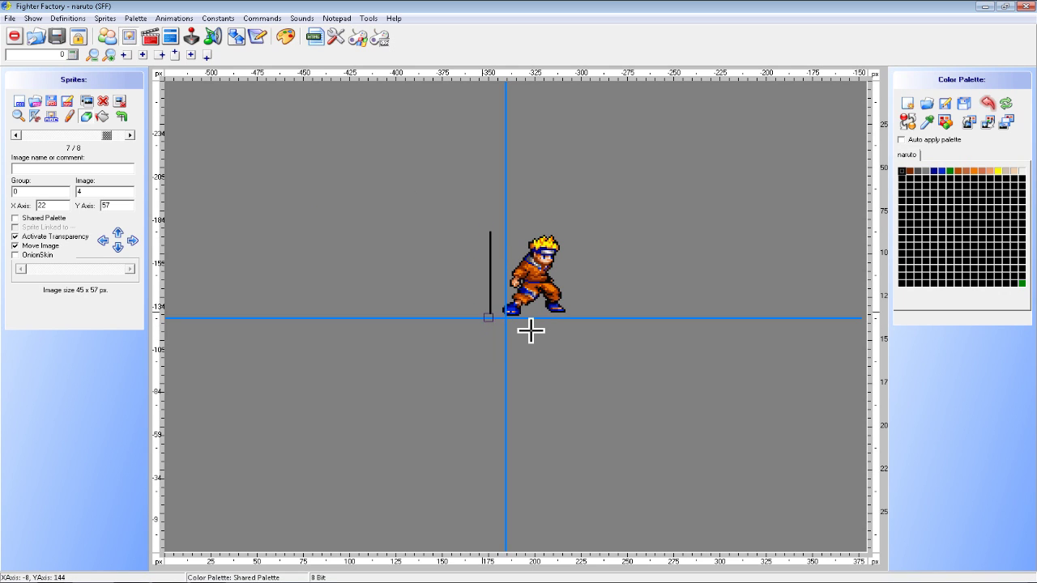
pyautogui.click(130, 136)
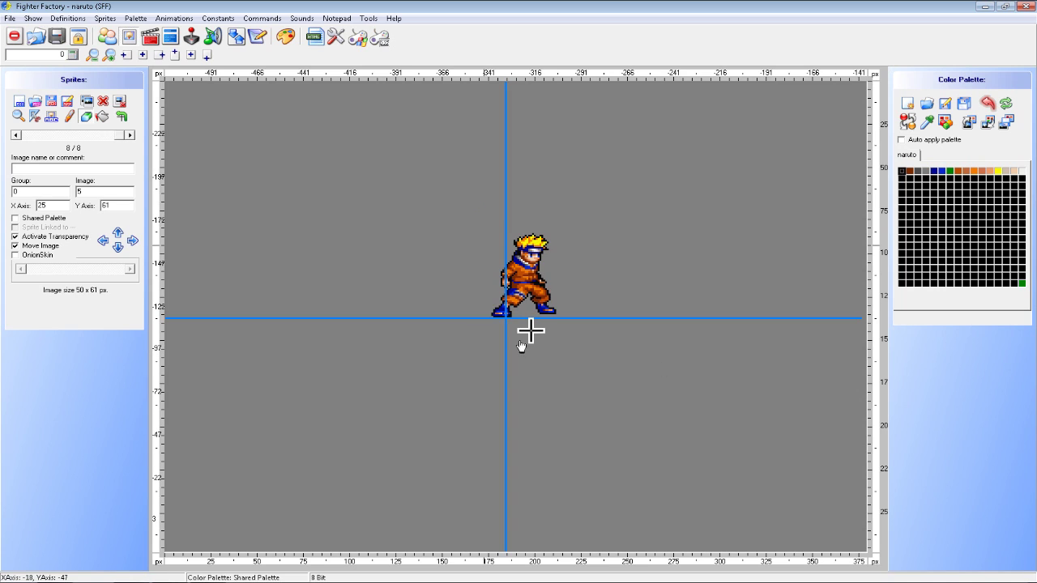
# Align the third stance sprite with the guides at X axis 18, Y axis 60, comparing it with the first stance sprite
pyautogui.click(15, 136)
pyautogui.click(16, 135)
pyautogui.click(16, 135)
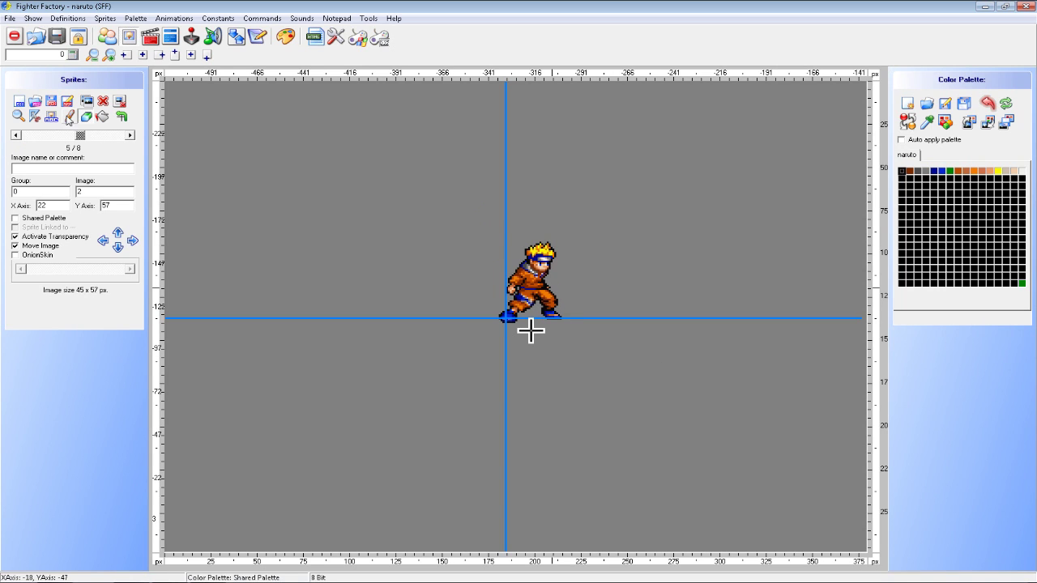
pyautogui.click(15, 136)
pyautogui.click(15, 135)
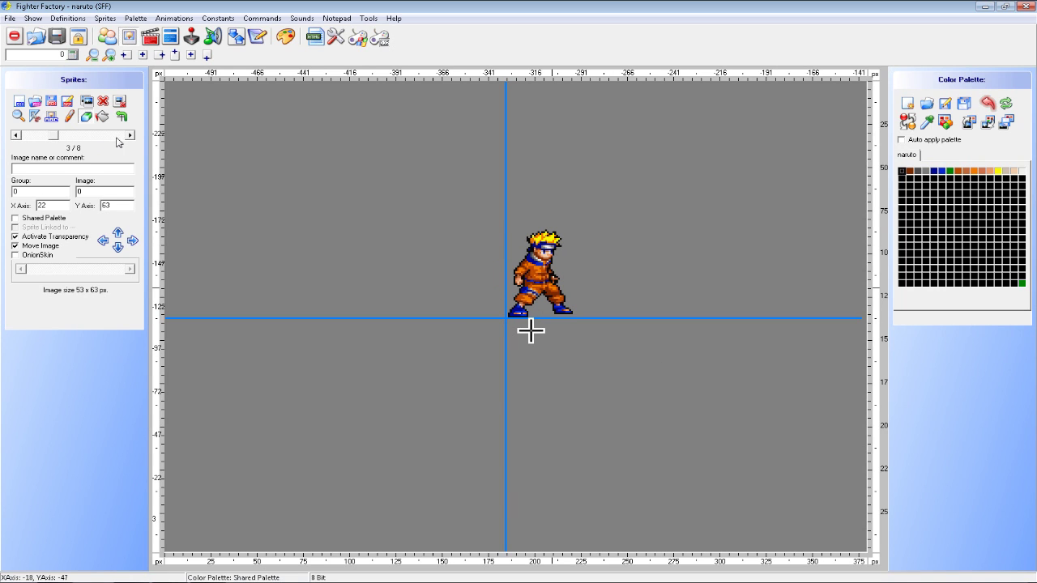
pyautogui.click(131, 135)
pyautogui.click(130, 136)
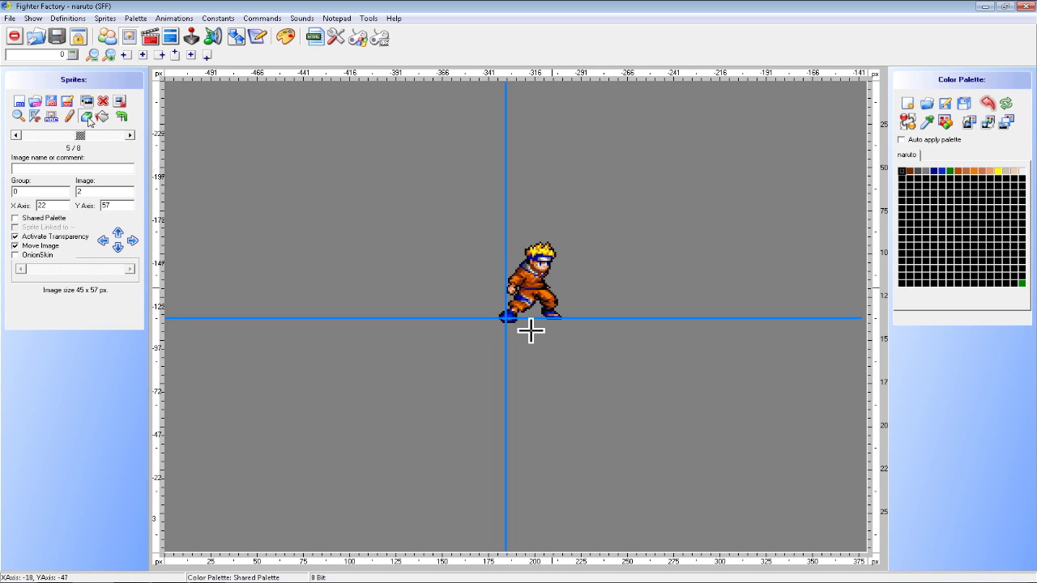
pyautogui.moveTo(529, 300); pyautogui.dragTo(538, 283)
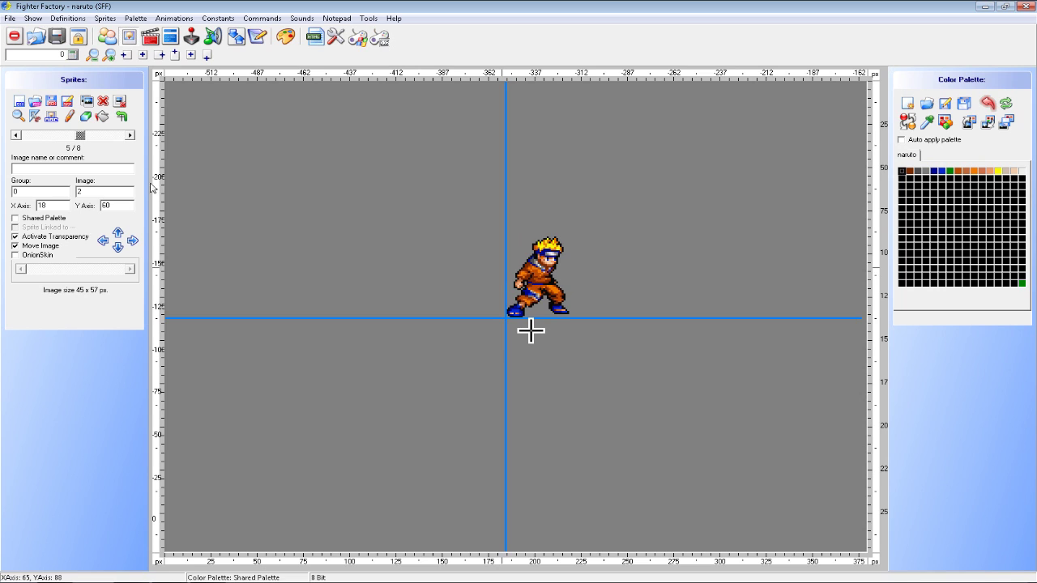
pyautogui.click(16, 135)
pyautogui.click(16, 135)
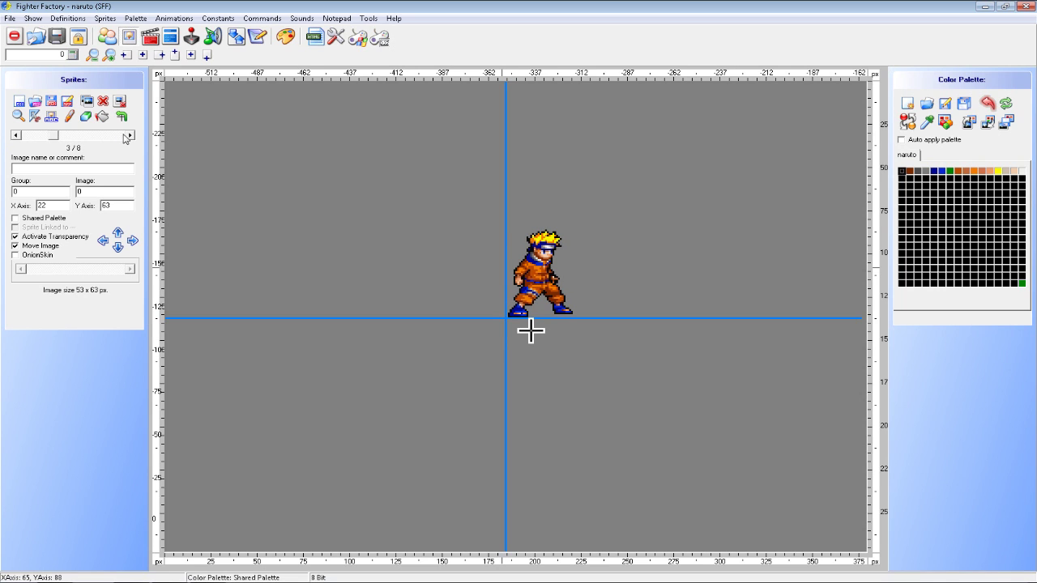
# Align group 0 images 3, 4 and 5 with the guides, placing image 4 at X 19, Y 56 and image 5 at X 16, Y 61
pyautogui.click(130, 136)
pyautogui.click(130, 135)
pyautogui.click(129, 135)
pyautogui.moveTo(535, 297); pyautogui.dragTo(538, 297)
pyautogui.click(129, 135)
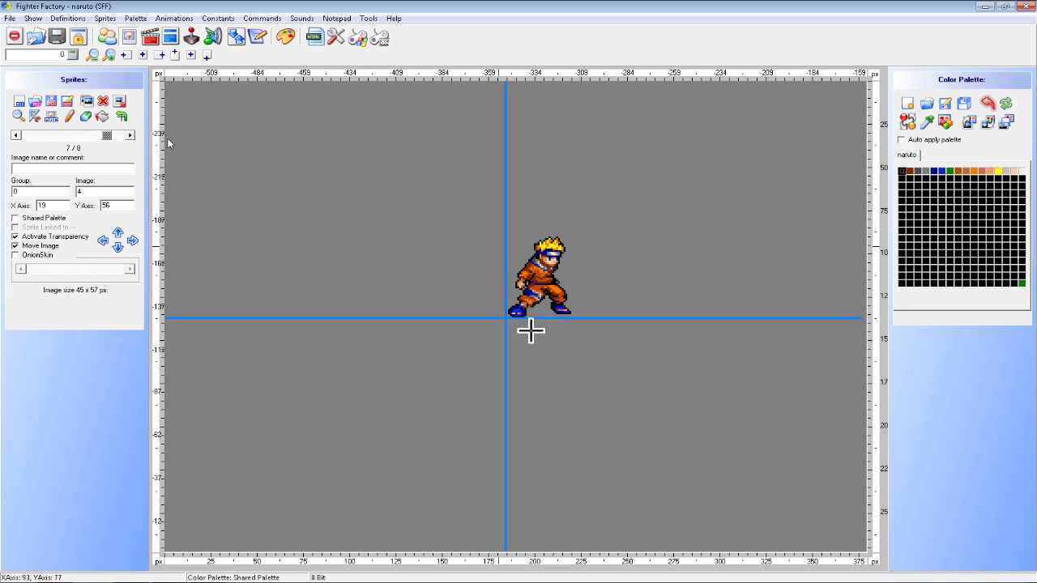
pyautogui.click(129, 135)
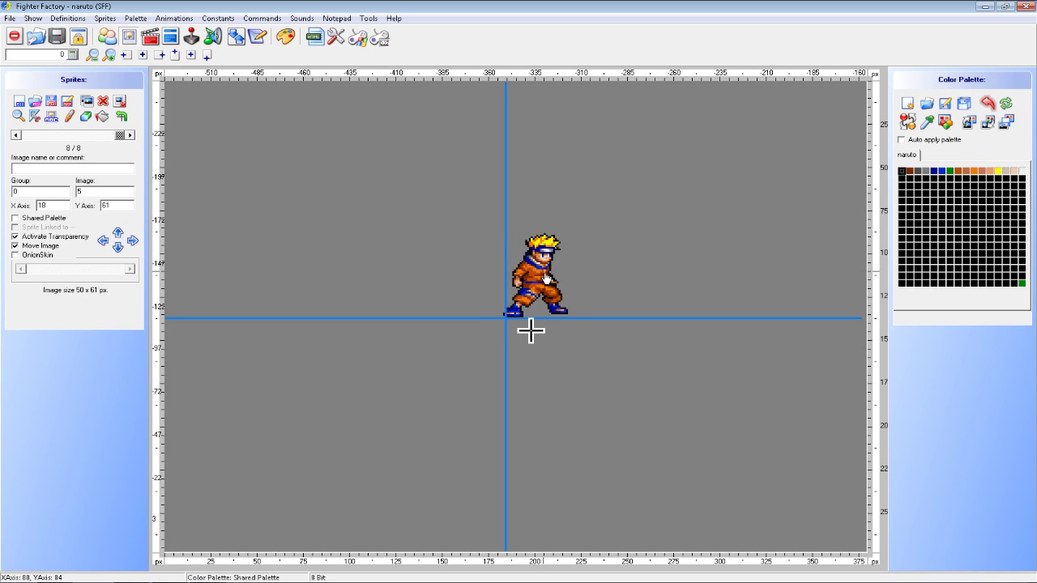
pyautogui.moveTo(550, 279); pyautogui.dragTo(535, 277)
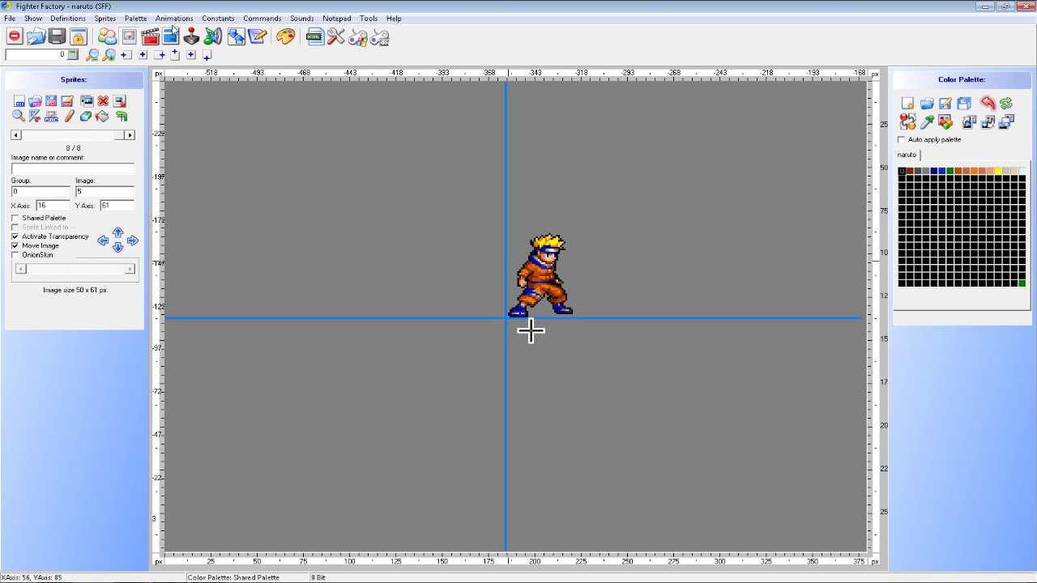
# Switch to the character's animations and go from the Standing Animation to the Turning animation
pyautogui.click(179, 19)
pyautogui.click(177, 7)
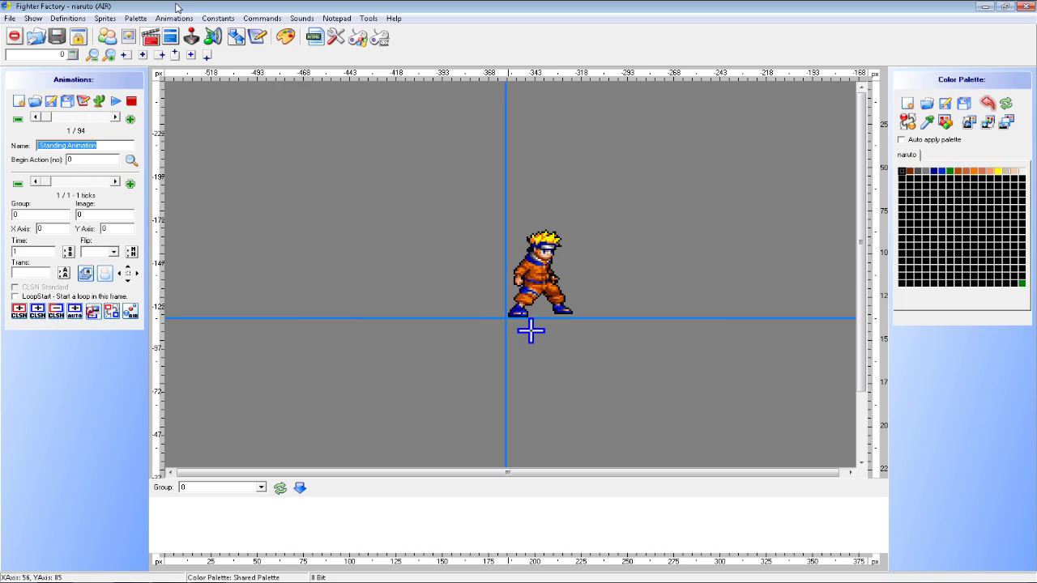
pyautogui.click(48, 182)
pyautogui.moveTo(47, 120)
pyautogui.mouseDown()
pyautogui.moveTo(95, 120)
pyautogui.moveTo(49, 120)
pyautogui.mouseUp()
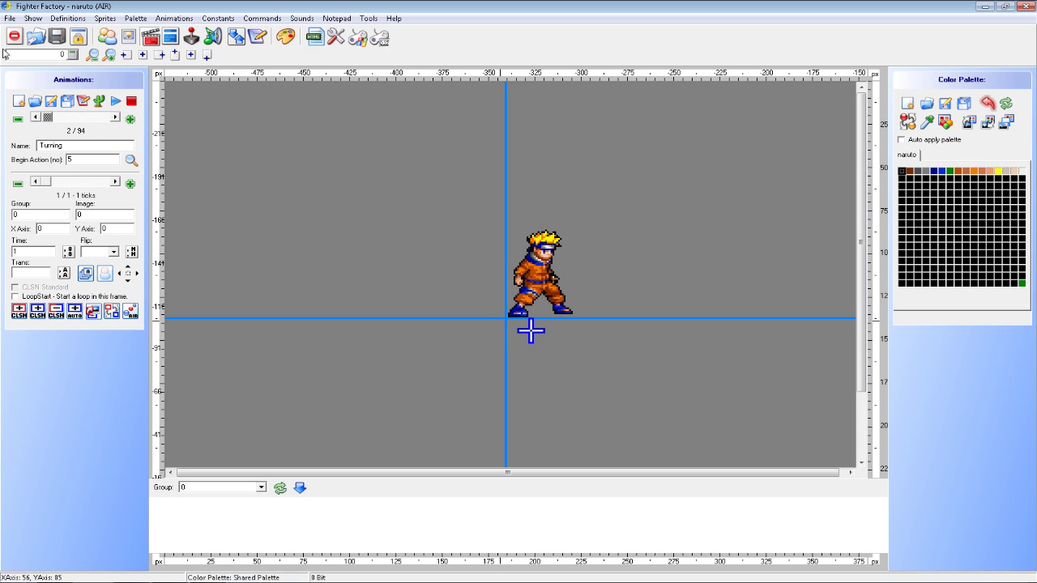
# Save the character's files and bring up the desktop
pyautogui.click(4, 21)
pyautogui.click(44, 89)
pyautogui.click(984, 6)
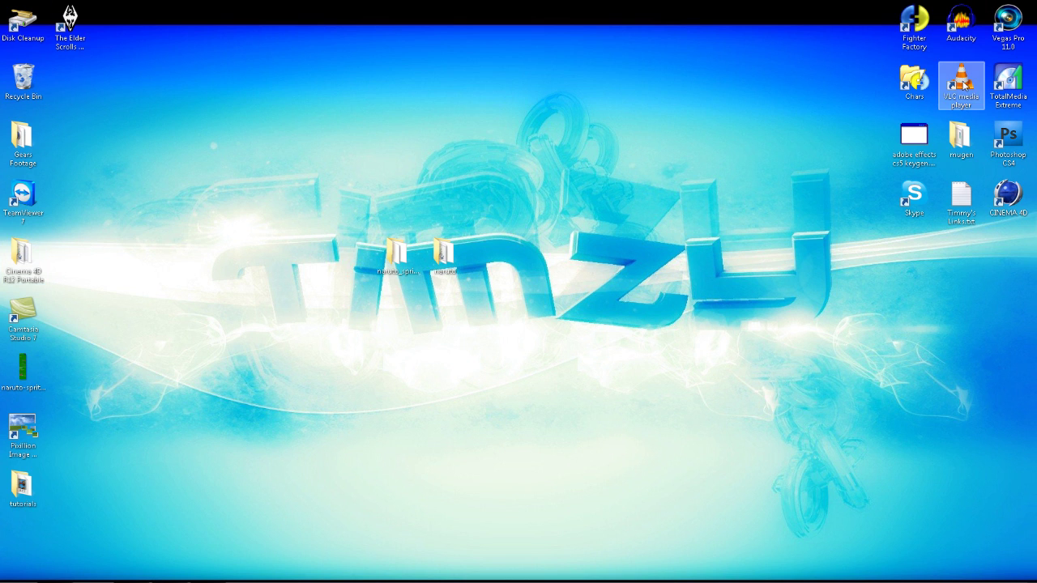
# Copy the sound file kfm.snd from the kfm folder inside mugen's chars folder
pyautogui.doubleClick(960, 136)
pyautogui.doubleClick(146, 77)
pyautogui.doubleClick(146, 79)
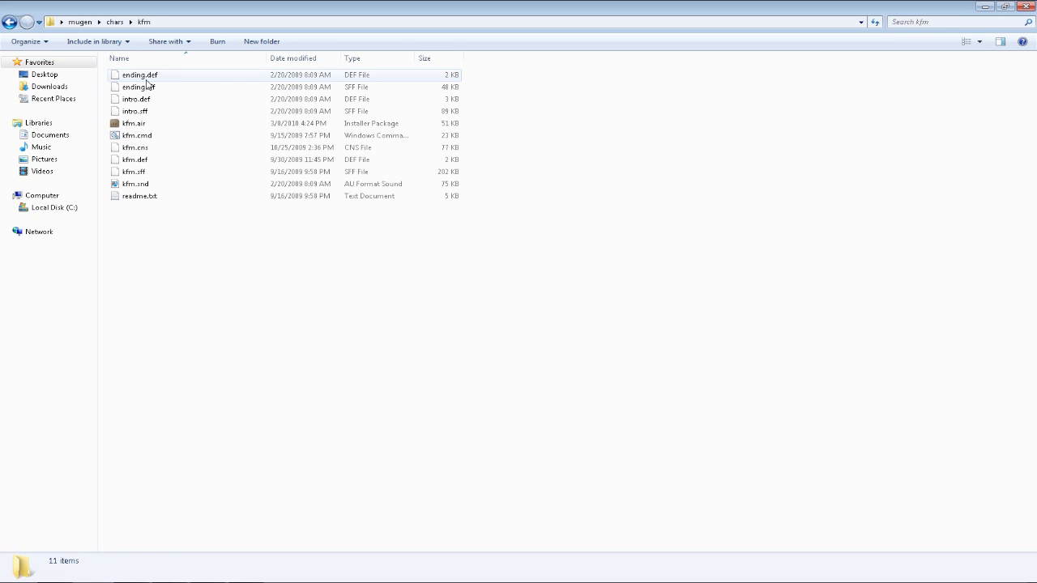
pyautogui.click(146, 185)
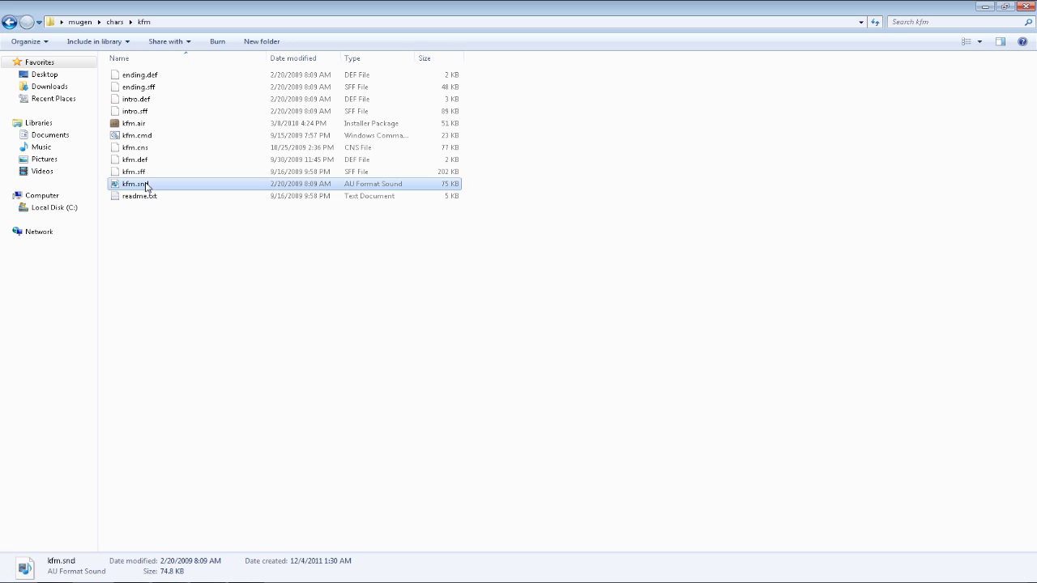
pyautogui.rightClick(146, 184)
pyautogui.click(204, 338)
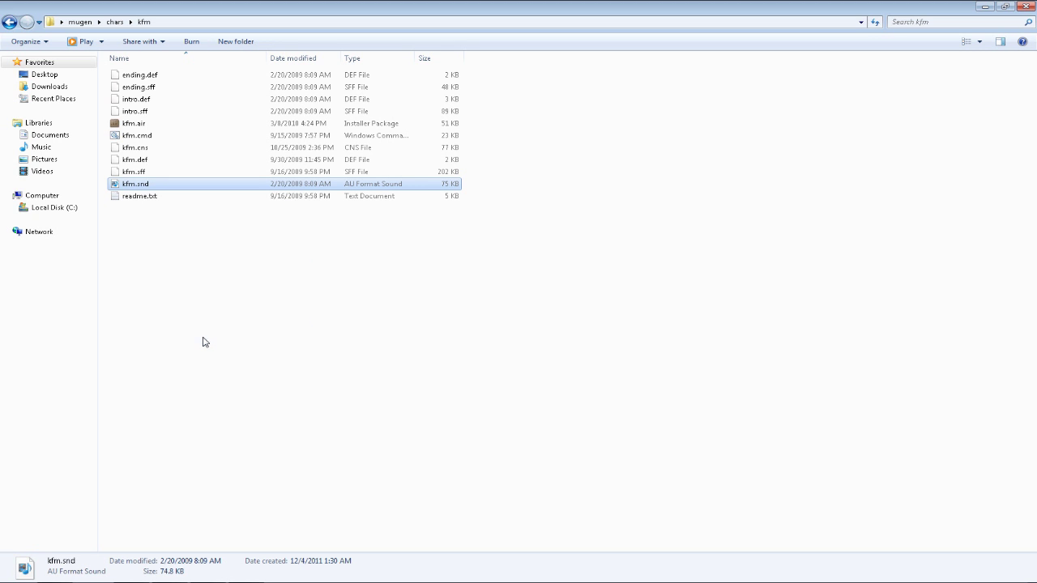
pyautogui.click(984, 6)
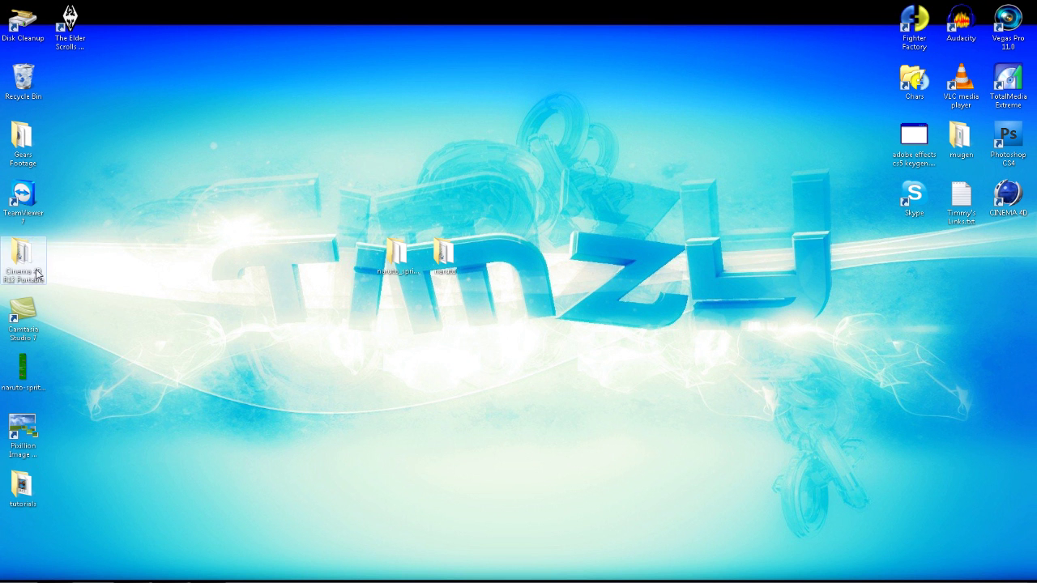
# Paste kfm.snd into the naruto folder, rename the copy naruto.snd and close the folder
pyautogui.doubleClick(443, 253)
pyautogui.rightClick(382, 260)
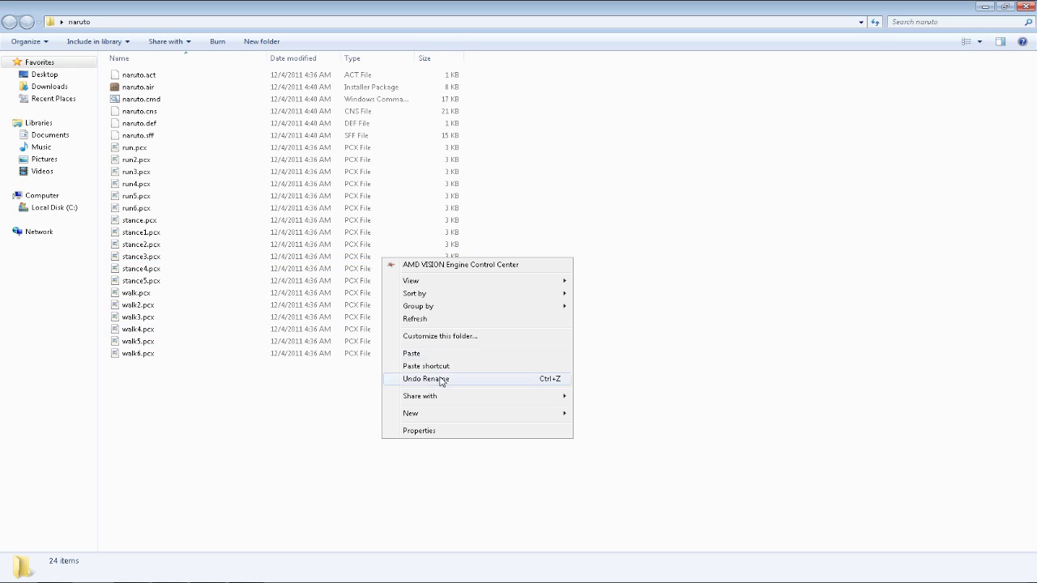
pyautogui.click(422, 354)
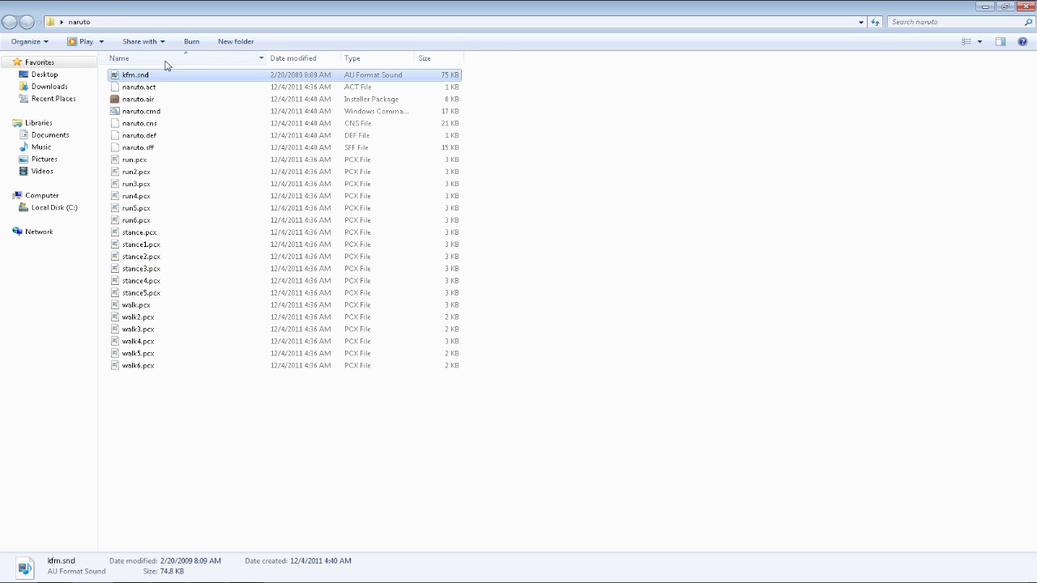
pyautogui.click(132, 73)
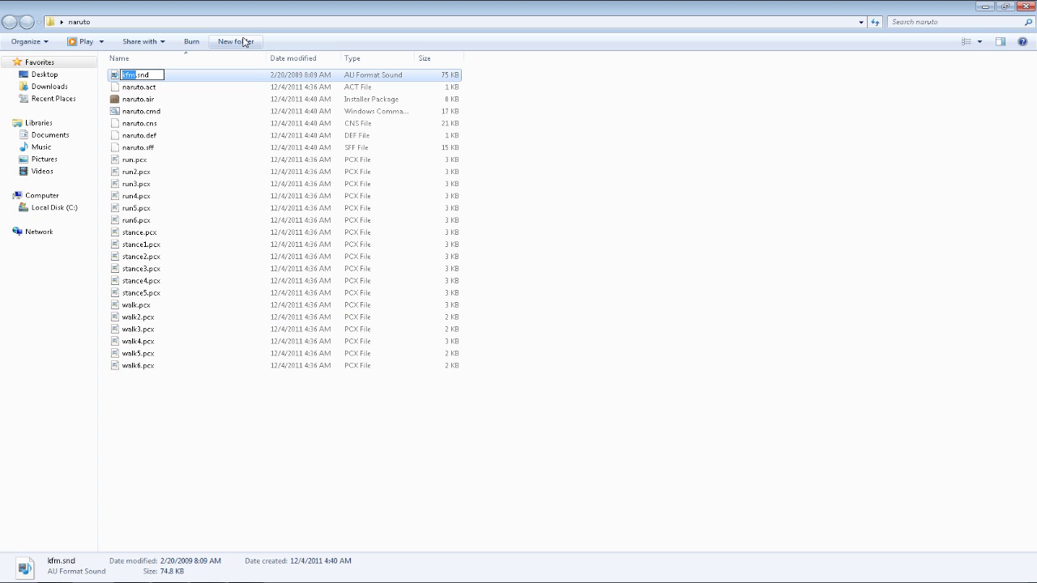
pyautogui.write('nar')
pyautogui.press('Return')
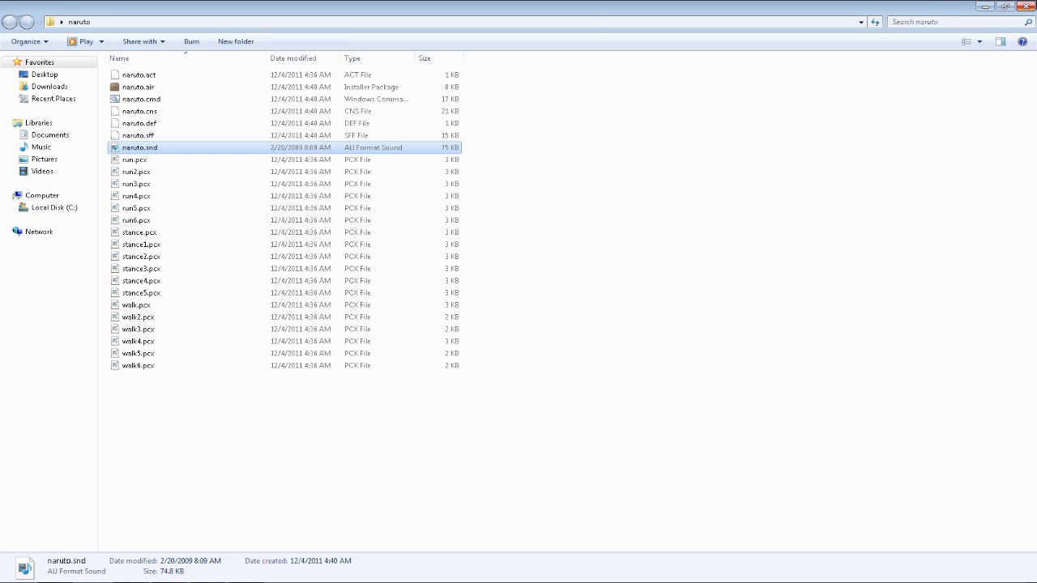
pyautogui.click(1027, 5)
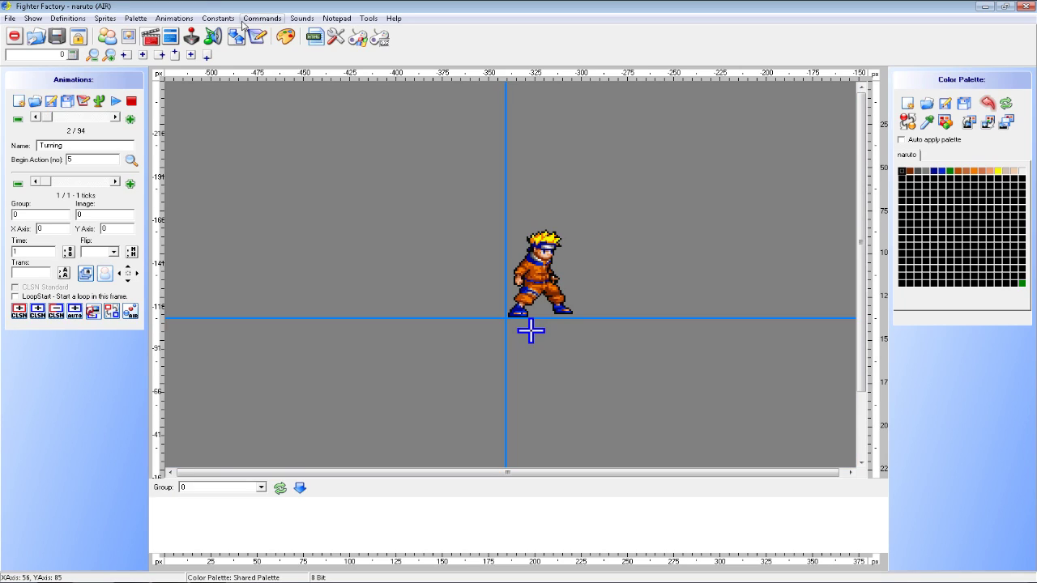
# Switch to the character's sounds and try to load naruto.snd from the naruto folder
pyautogui.click(262, 18)
pyautogui.click(168, 74)
pyautogui.click(304, 17)
pyautogui.click(310, 4)
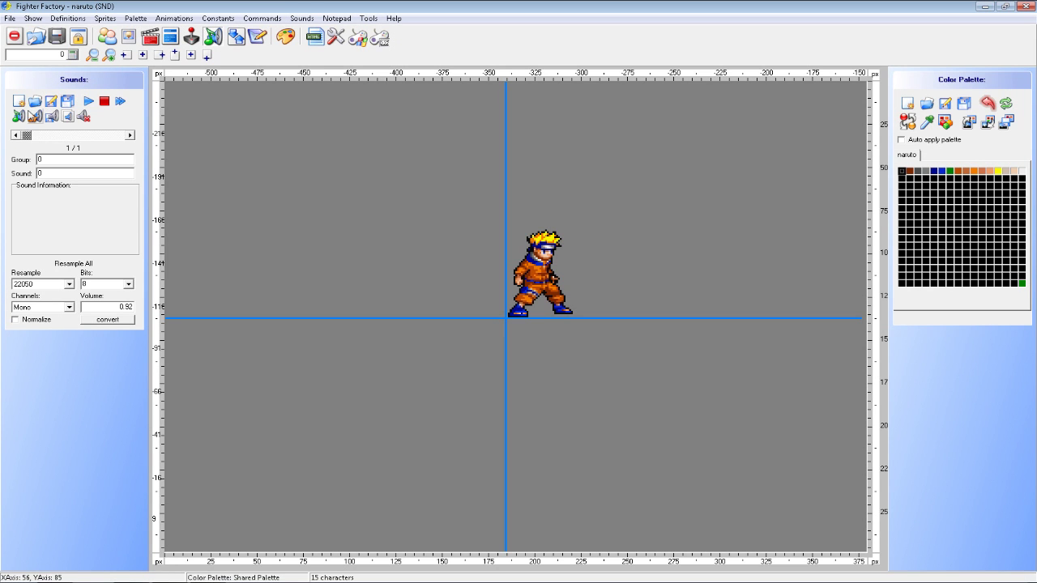
pyautogui.click(35, 101)
pyautogui.click(441, 180)
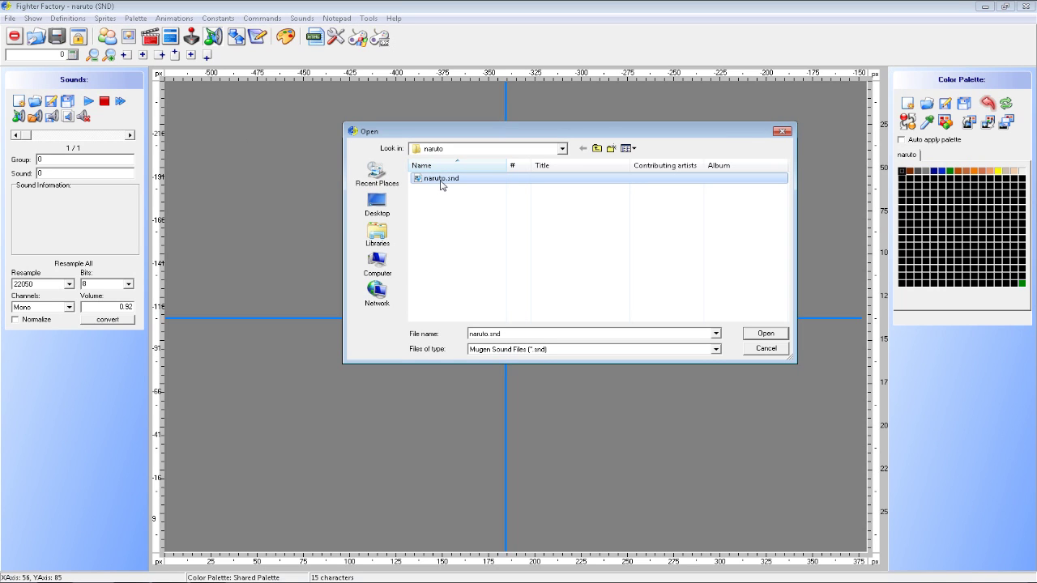
pyautogui.doubleClick(441, 180)
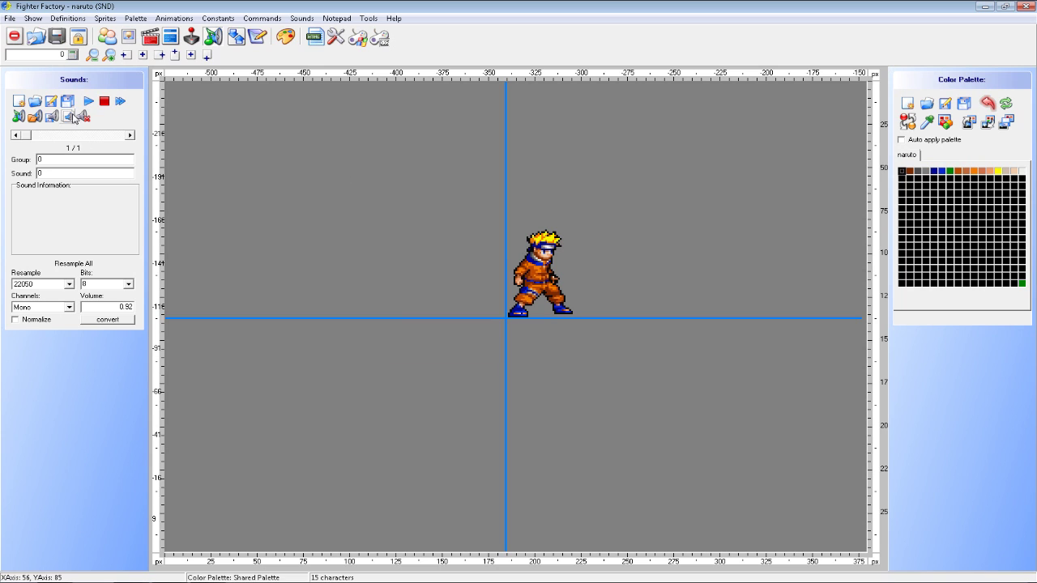
# Try again to load naruto.snd into the character's sounds
pyautogui.click(37, 102)
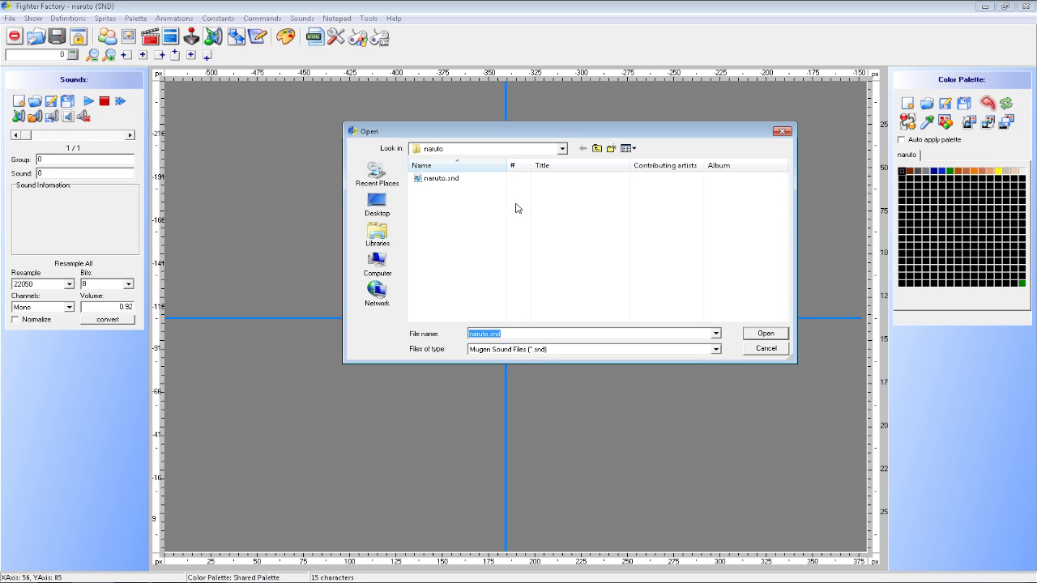
pyautogui.click(752, 350)
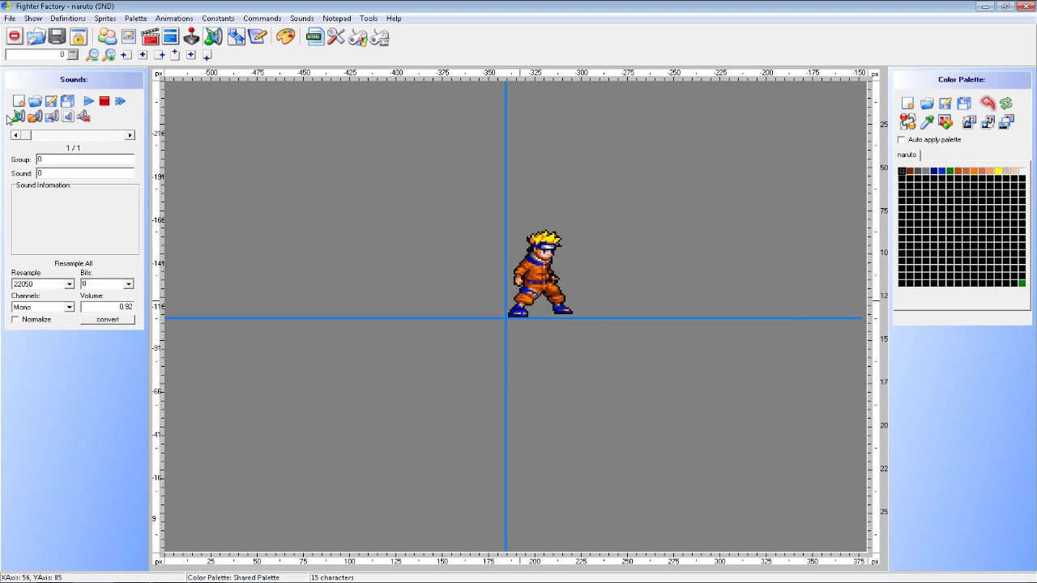
pyautogui.click(35, 102)
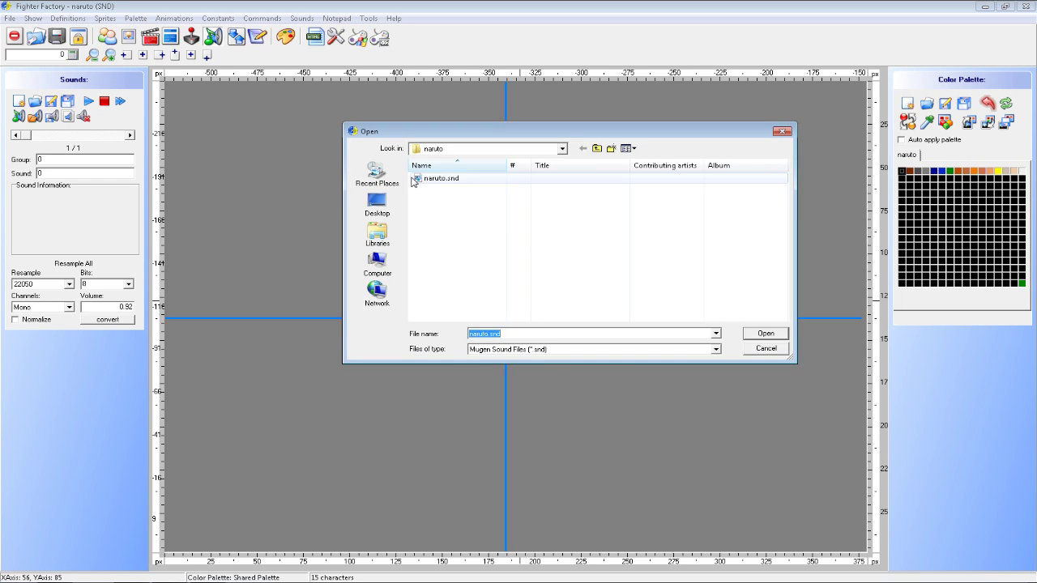
pyautogui.doubleClick(437, 178)
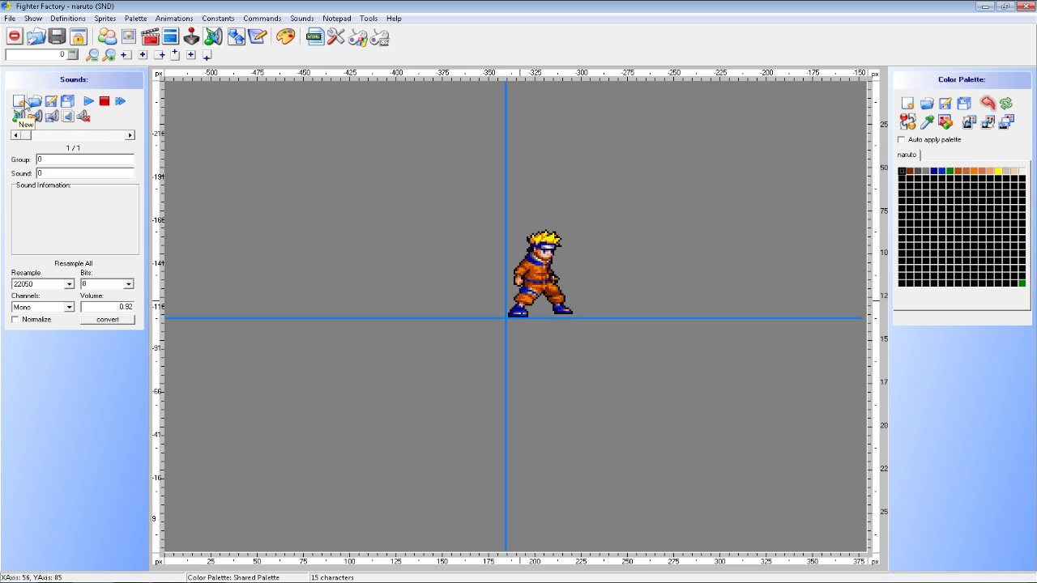
pyautogui.click(985, 7)
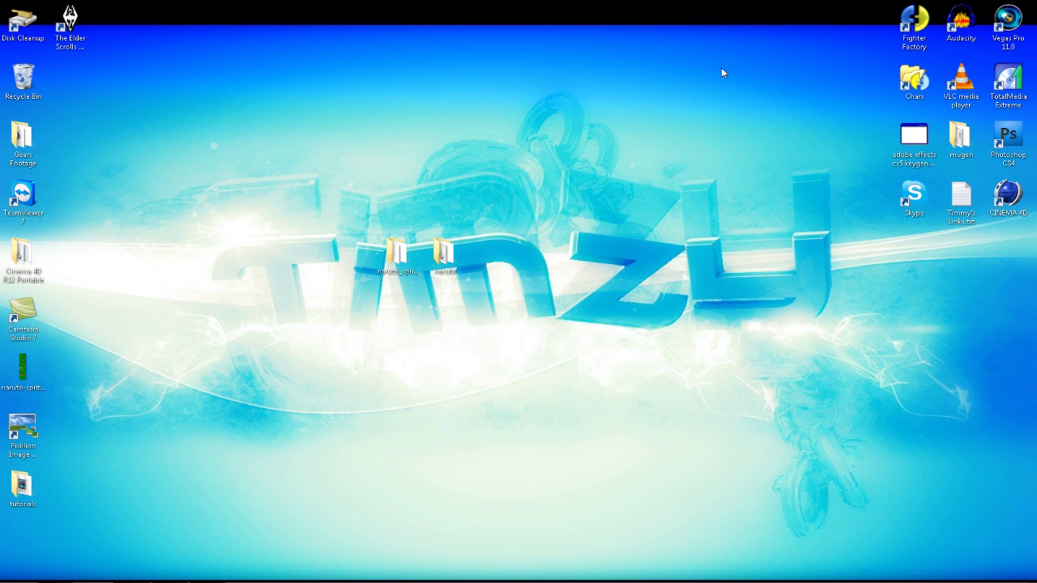
pyautogui.click(174, 580)
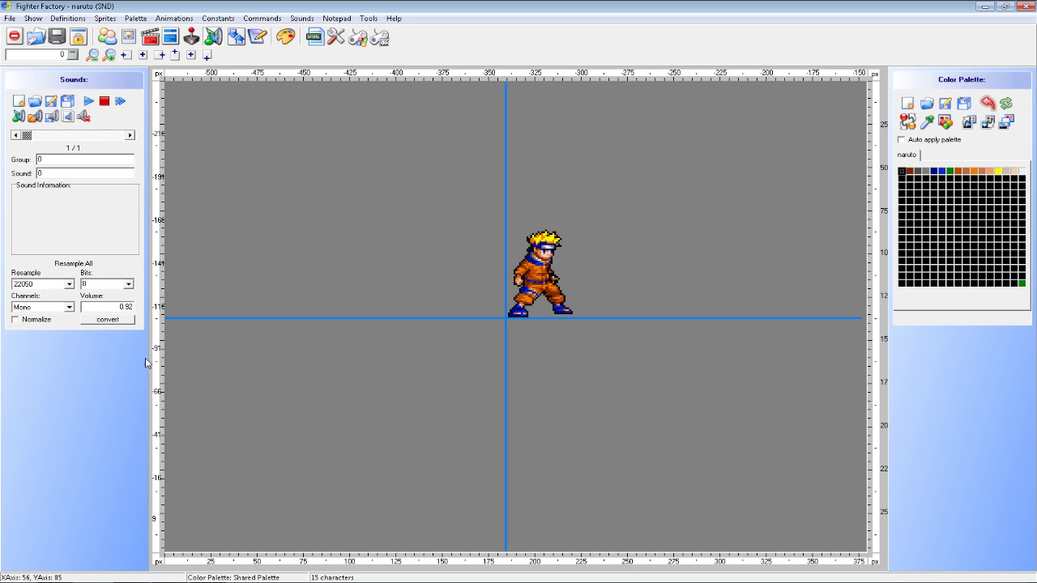
# Open naruto.snd for the character's sounds and go to its third sound
pyautogui.click(39, 108)
pyautogui.doubleClick(423, 175)
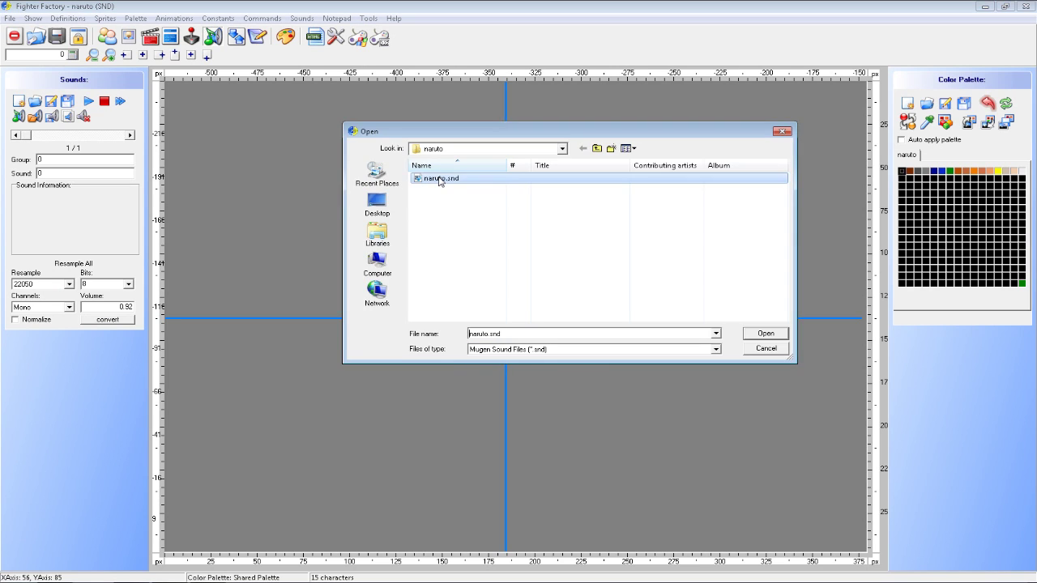
pyautogui.click(86, 103)
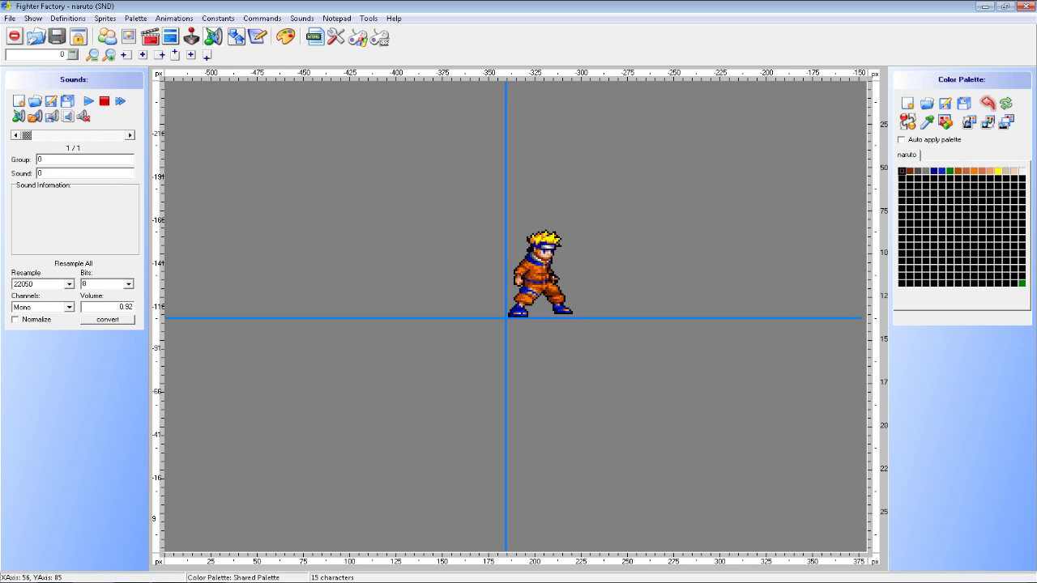
pyautogui.click(374, 580)
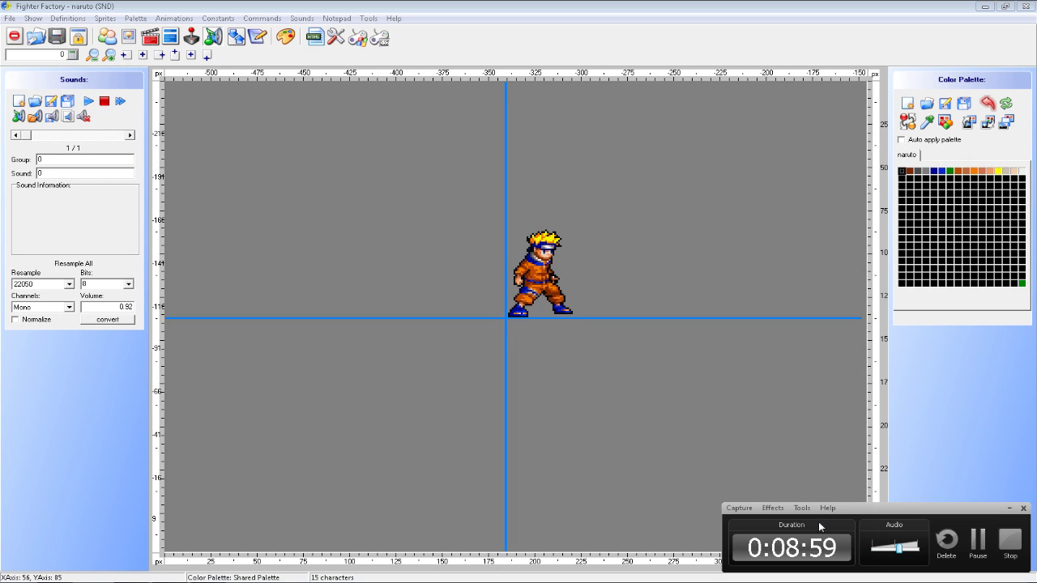
pyautogui.click(978, 554)
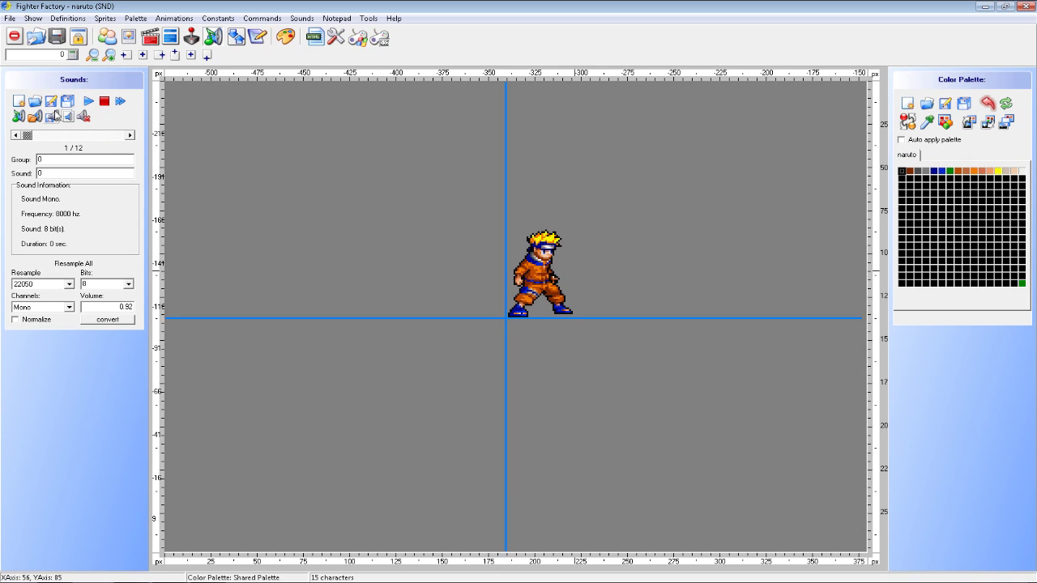
pyautogui.press('Right')
pyautogui.press('Right')
# Test the character in a M.U.G.E.N match by walking back and forth and jumping, and close the game
pyautogui.click(368, 38)
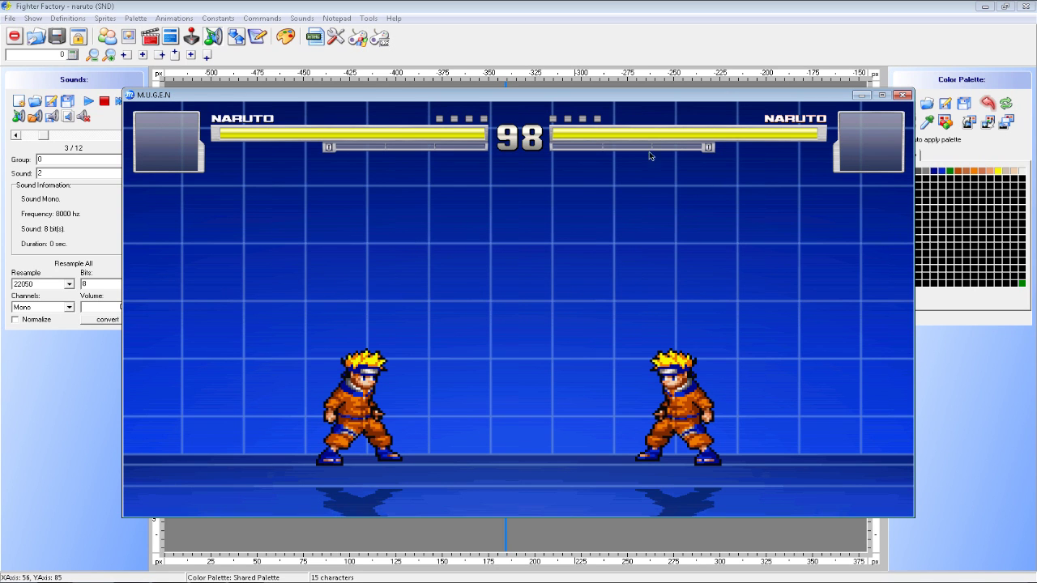
pyautogui.press('Left')
pyautogui.press('Up')
pyautogui.press('Right')
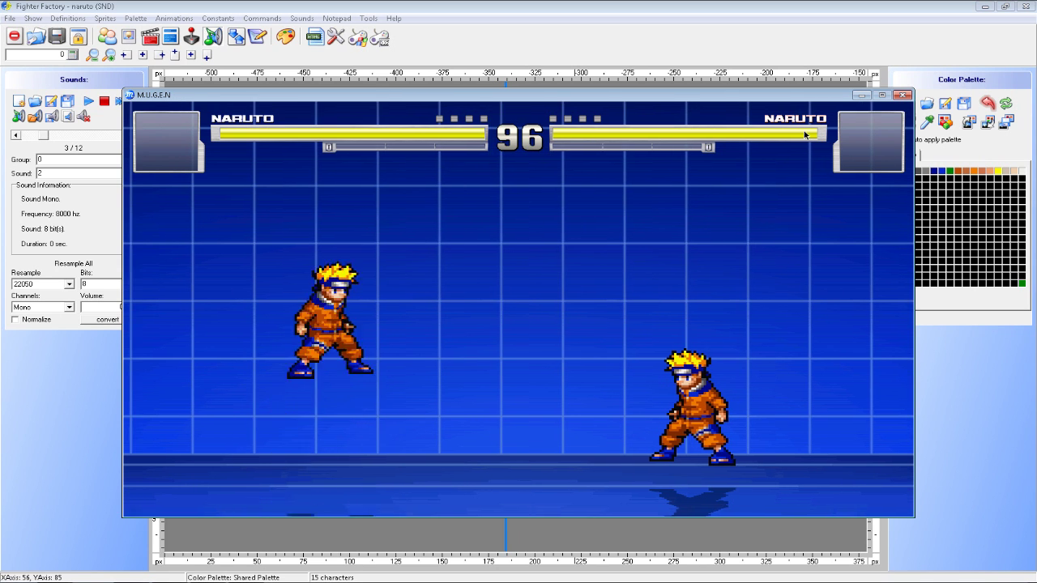
pyautogui.press('Left')
pyautogui.press('Left')
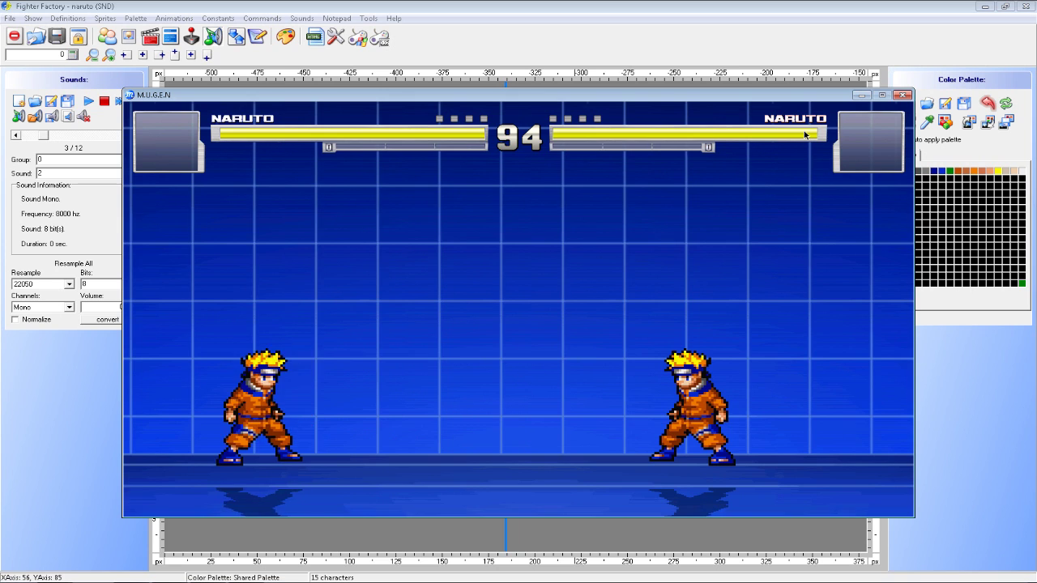
pyautogui.press('Up')
pyautogui.press('Up')
pyautogui.press('Right')
pyautogui.press('Up')
pyautogui.press('Left')
pyautogui.press('Up')
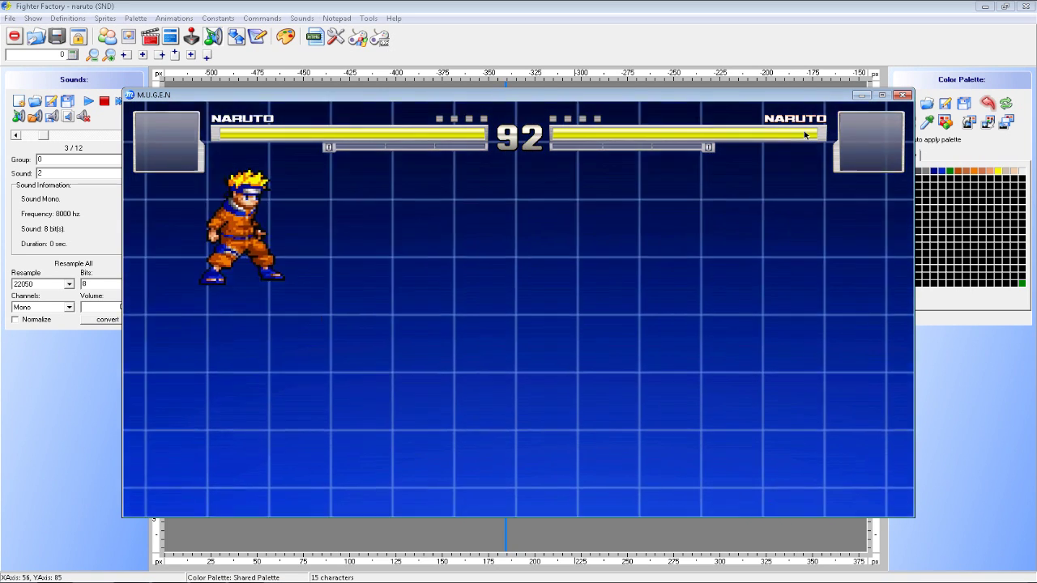
pyautogui.press('Up')
pyautogui.press('Up')
pyautogui.press('Right')
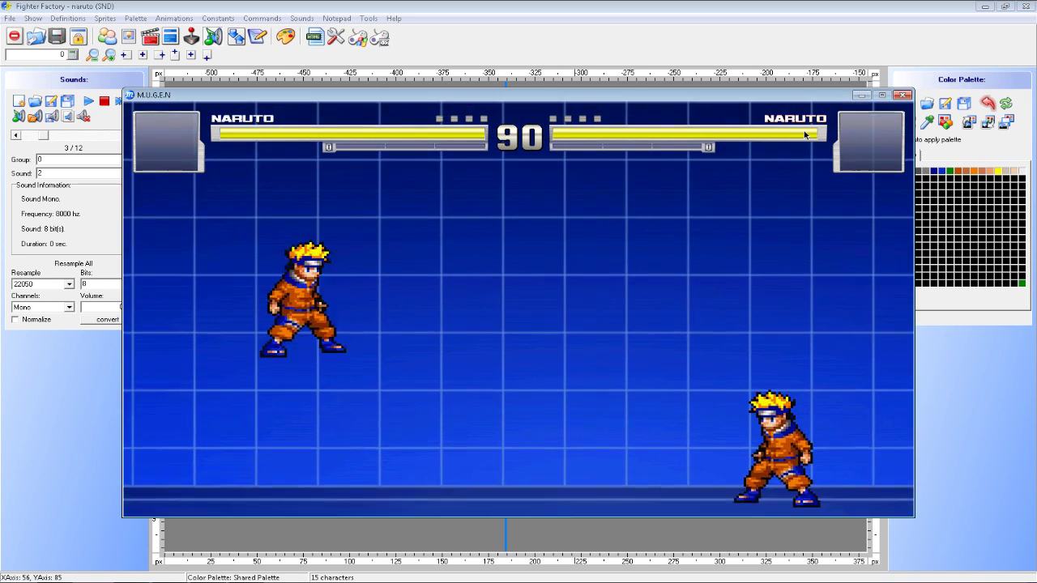
pyautogui.click(903, 95)
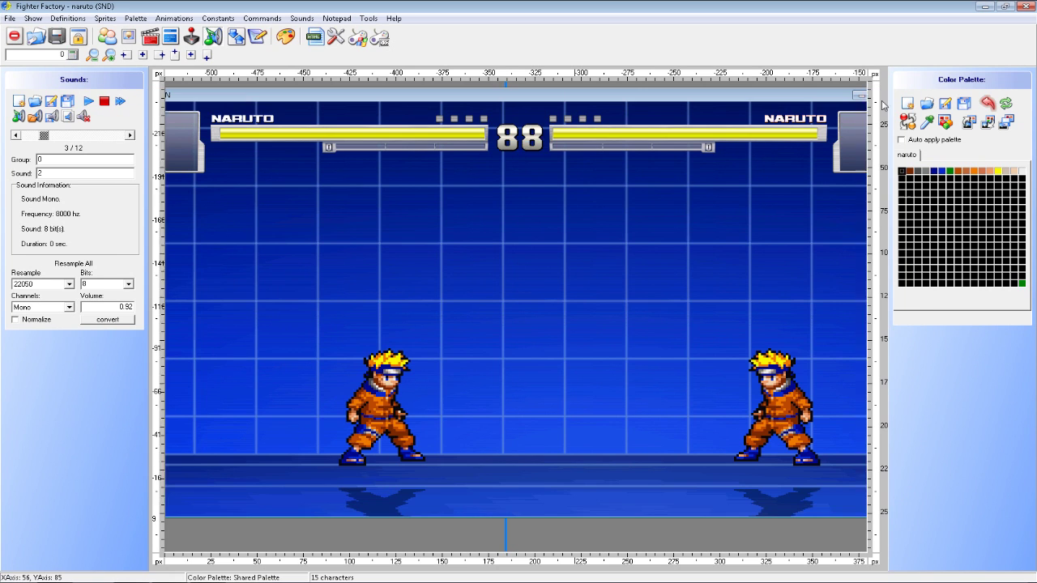
# Return to the character's animations, select the Standing Animation and display the group 0 sprites
pyautogui.click(172, 18)
pyautogui.click(167, 5)
pyautogui.click(36, 117)
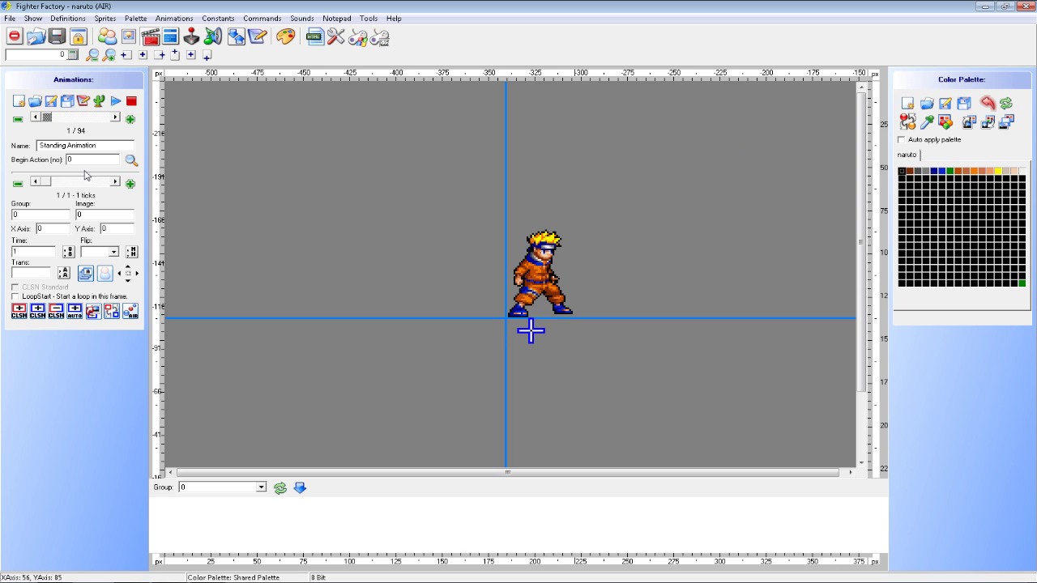
pyautogui.click(229, 488)
pyautogui.click(228, 498)
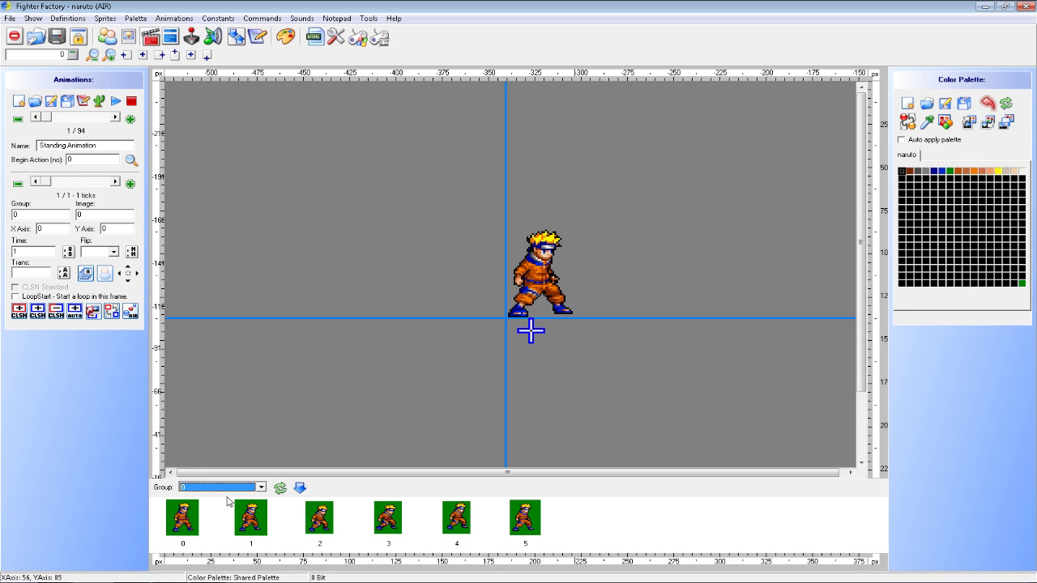
# Add the whole of sprite group 0 to the Standing Animation as six frames, return to the first frame and save
pyautogui.rightClick(182, 513)
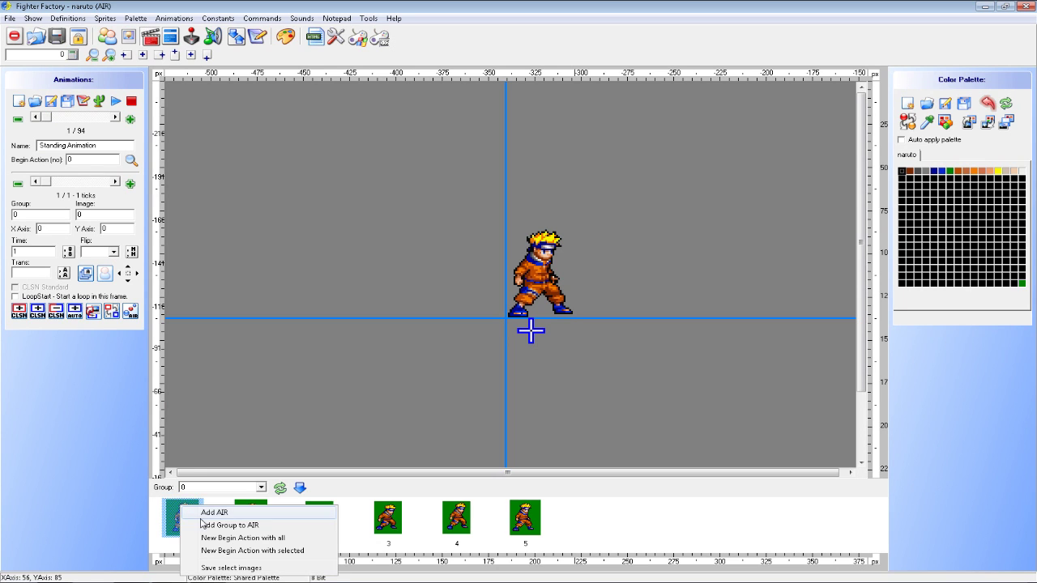
pyautogui.click(202, 523)
pyautogui.moveTo(99, 183); pyautogui.dragTo(35, 182)
pyautogui.click(8, 20)
pyautogui.click(22, 86)
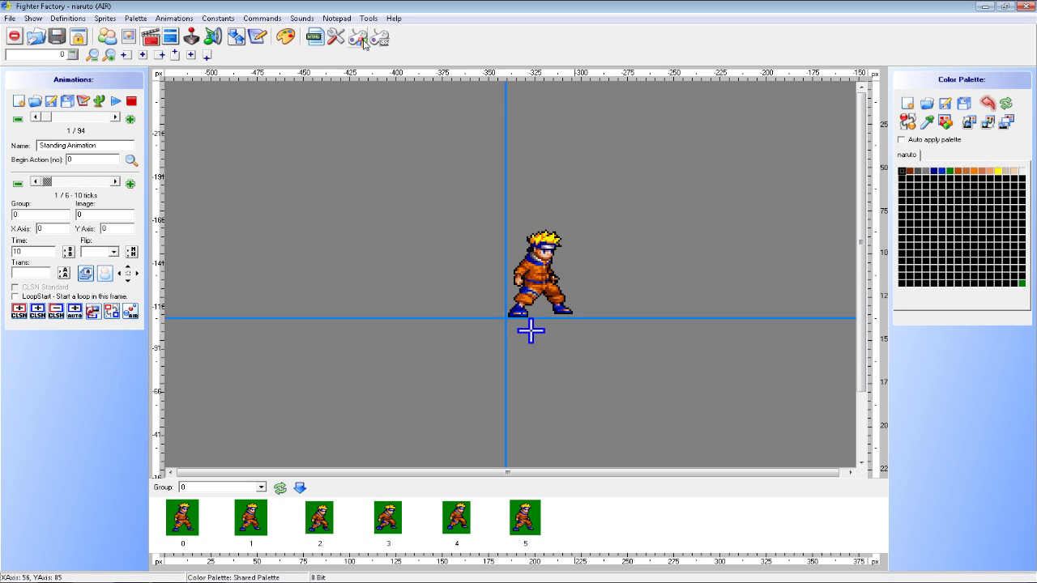
# Test the six-frame standing animation in a M.U.G.E.N match, walk the character backward, and close the game
pyautogui.click(363, 40)
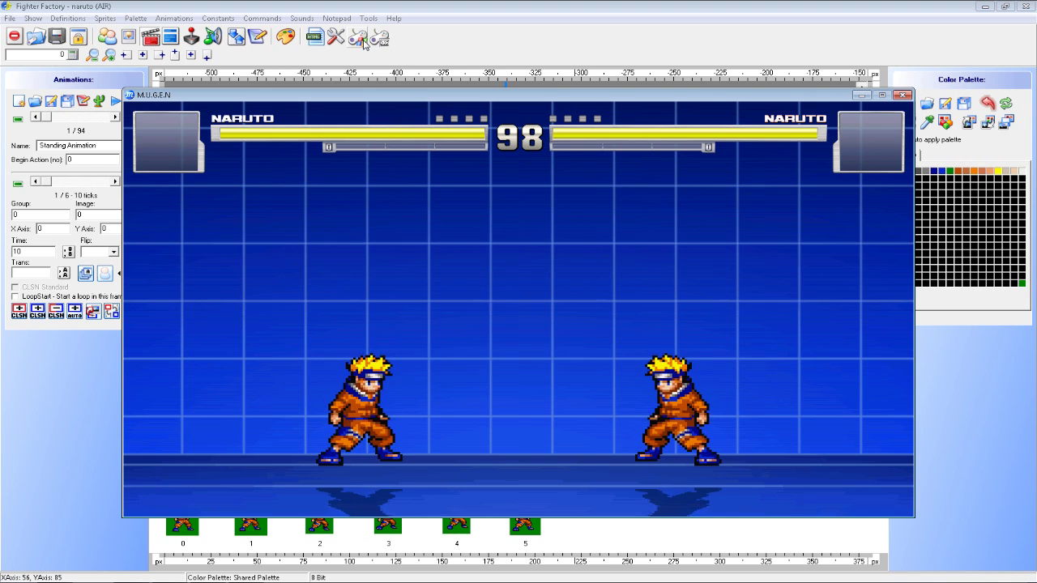
pyautogui.press('Left')
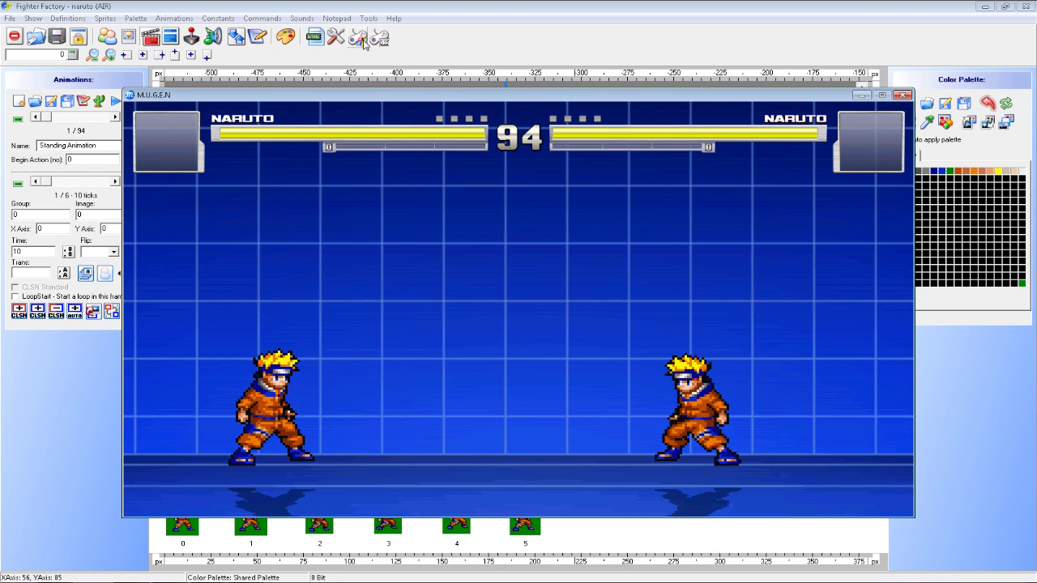
pyautogui.click(902, 96)
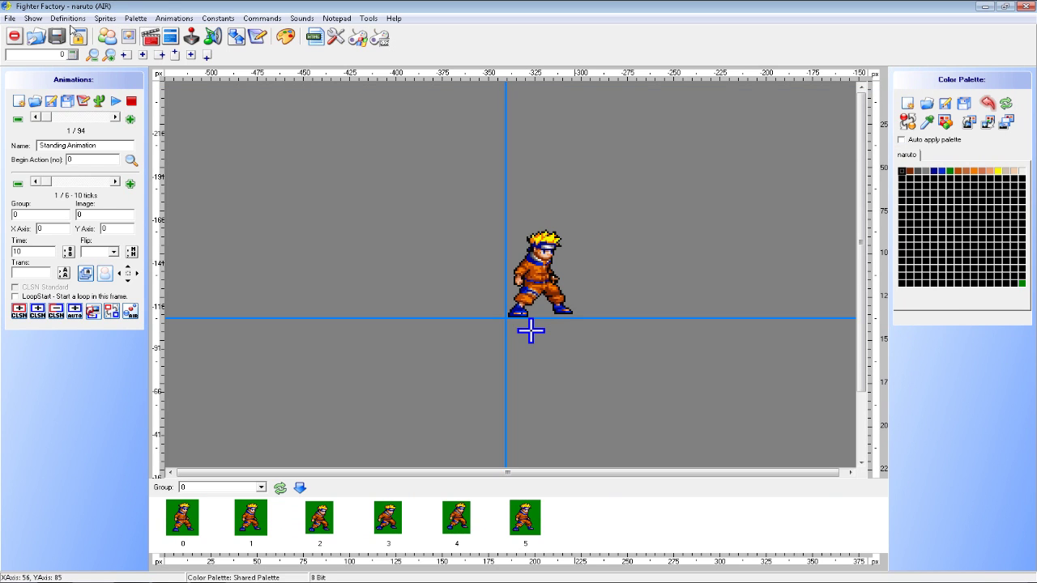
# Return to the character's sprites and load run.pcx through run6.pcx from the naruto folder into the palette editor
pyautogui.click(104, 18)
pyautogui.click(358, 38)
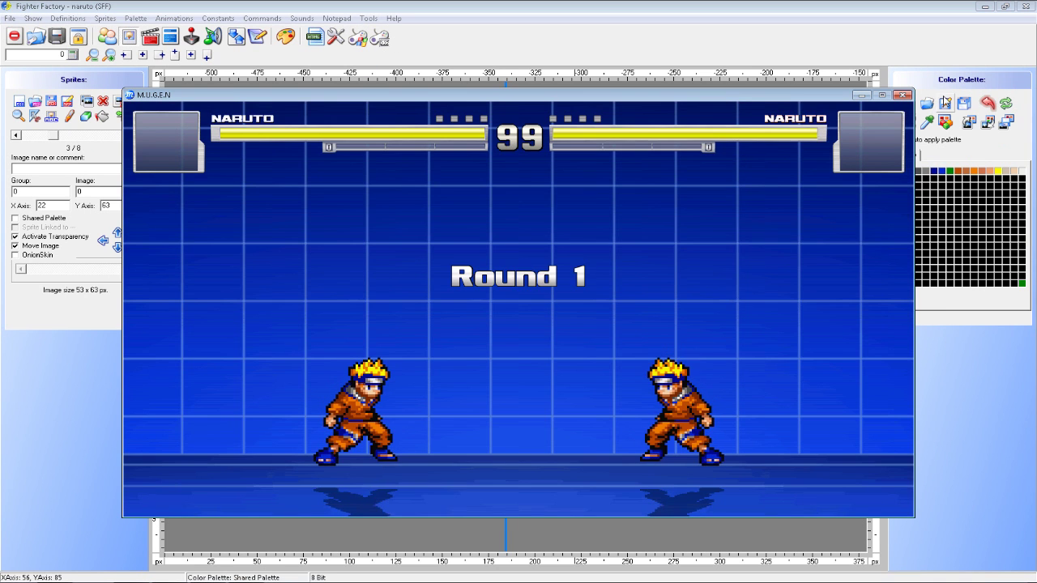
pyautogui.click(903, 95)
pyautogui.click(290, 38)
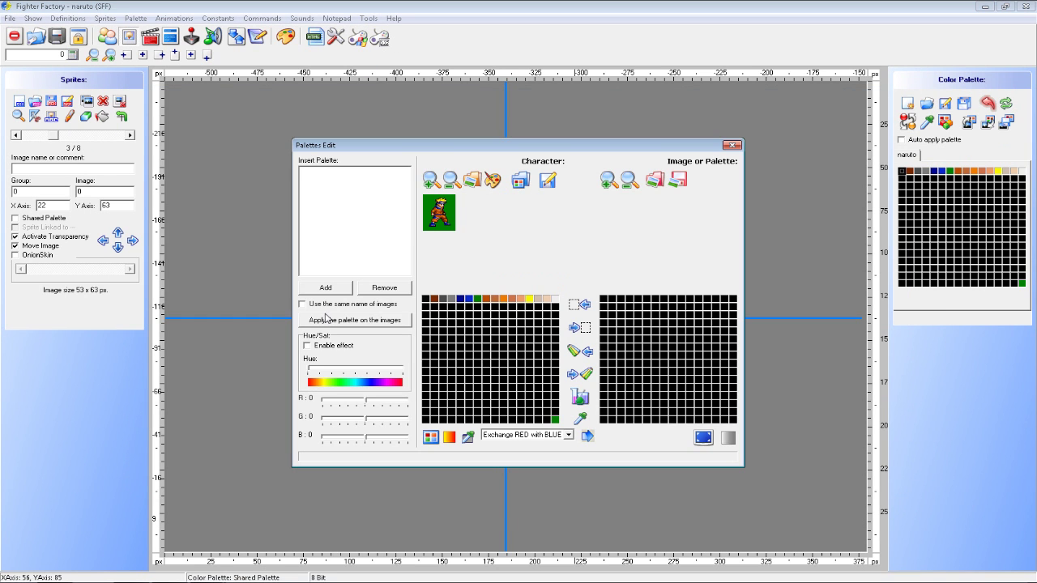
pyautogui.click(325, 287)
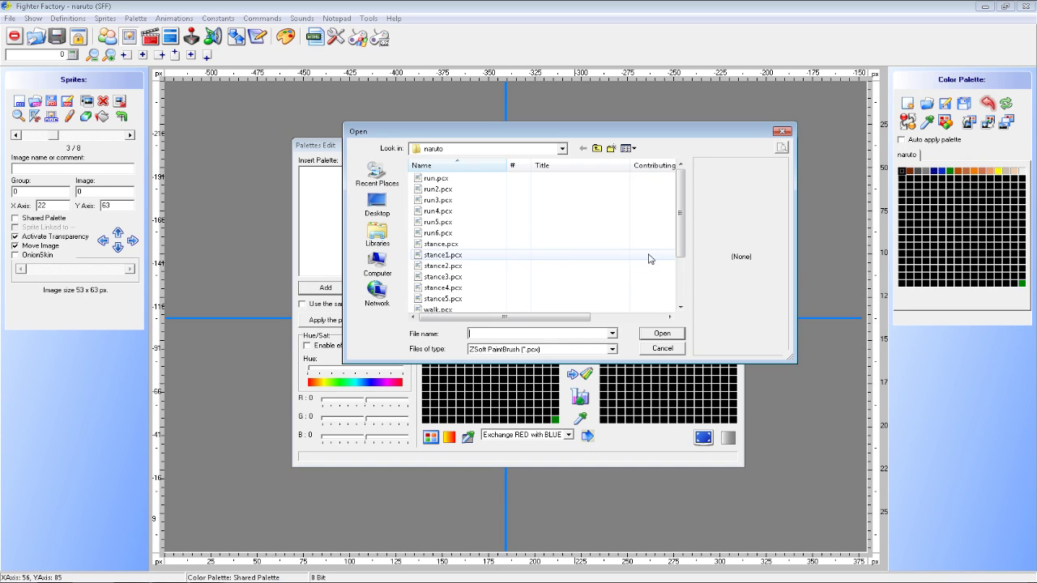
pyautogui.moveTo(549, 240); pyautogui.dragTo(437, 178)
pyautogui.click(662, 333)
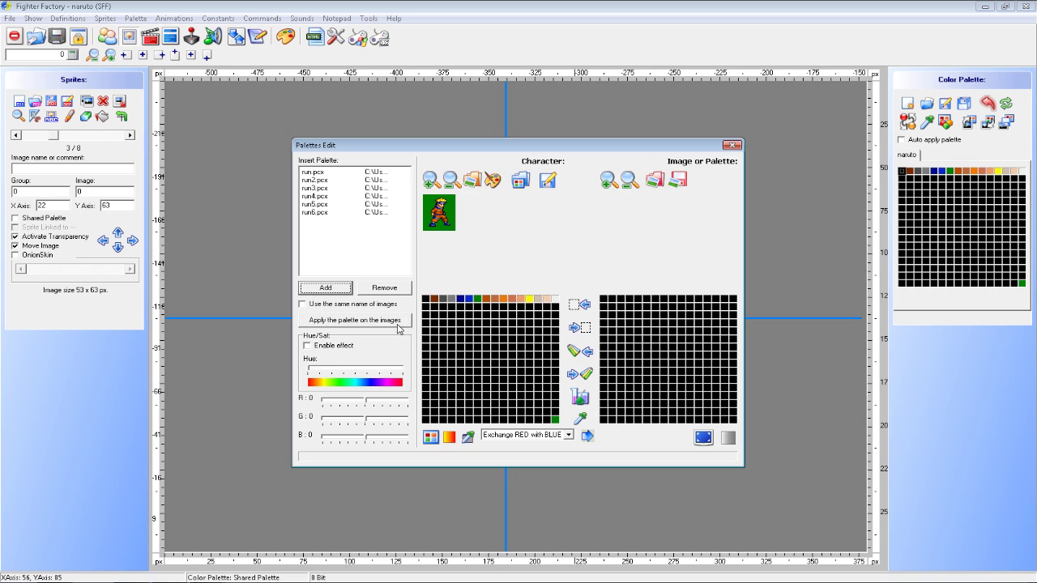
# Apply the character's palette to the six run images, saving them in the Desktop naruto folder, and close the palette editor
pyautogui.click(398, 322)
pyautogui.click(387, 212)
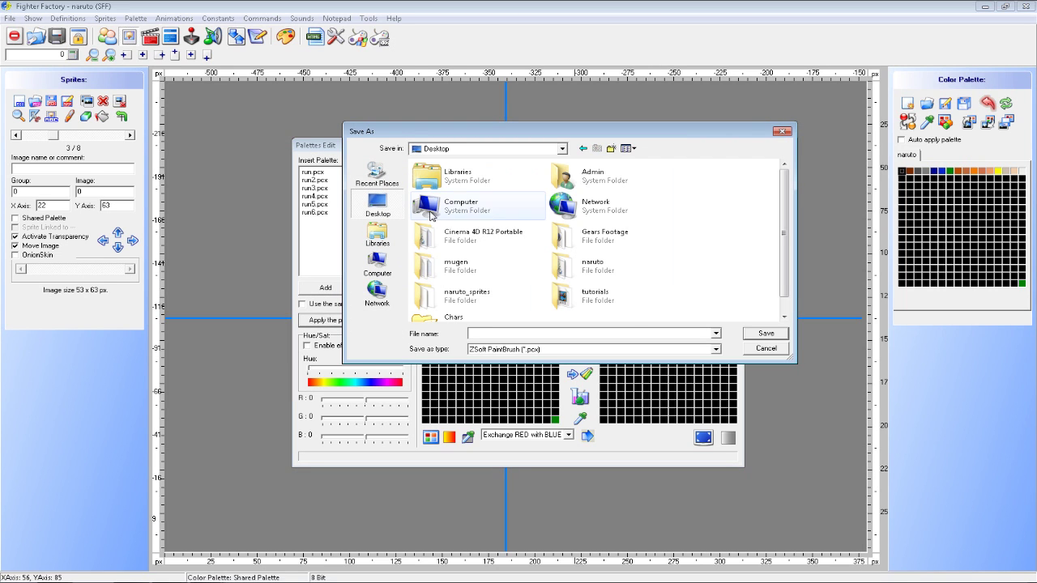
pyautogui.doubleClick(583, 266)
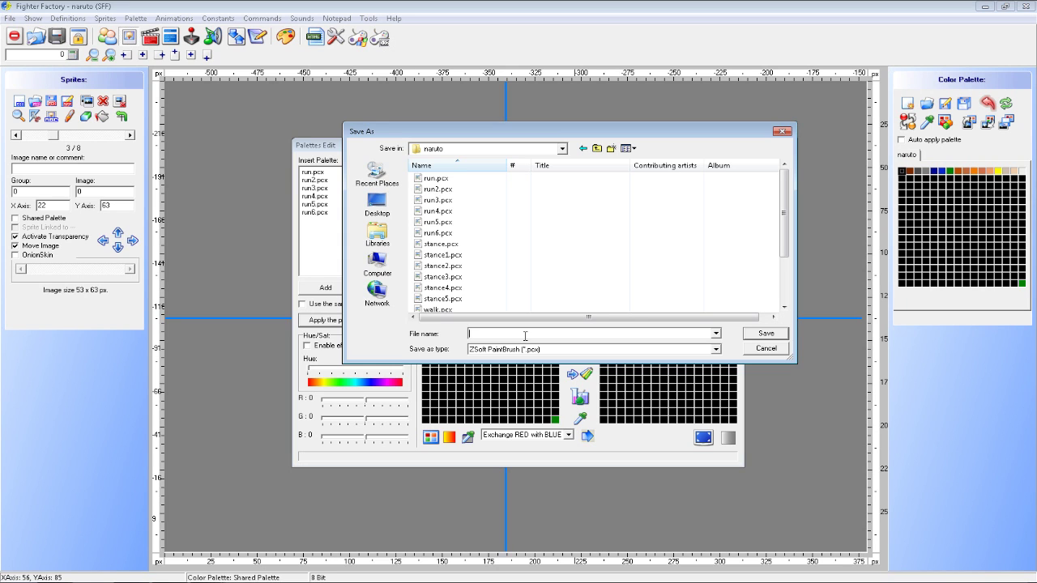
pyautogui.press('Return')
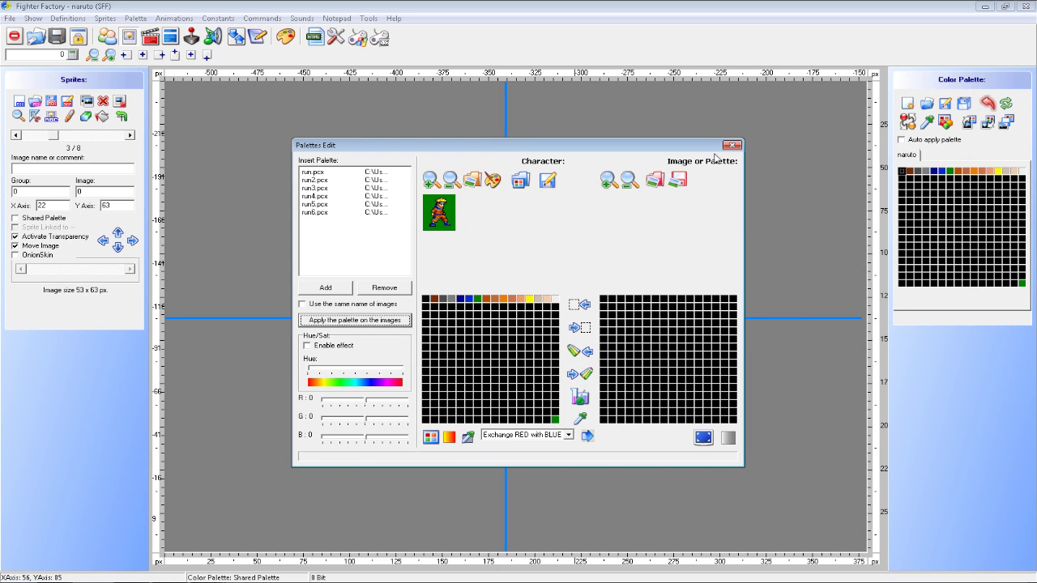
pyautogui.click(733, 145)
# Go to the last sprite, start adding images and select run.pcx through run6.pcx in the naruto folder
pyautogui.click(104, 18)
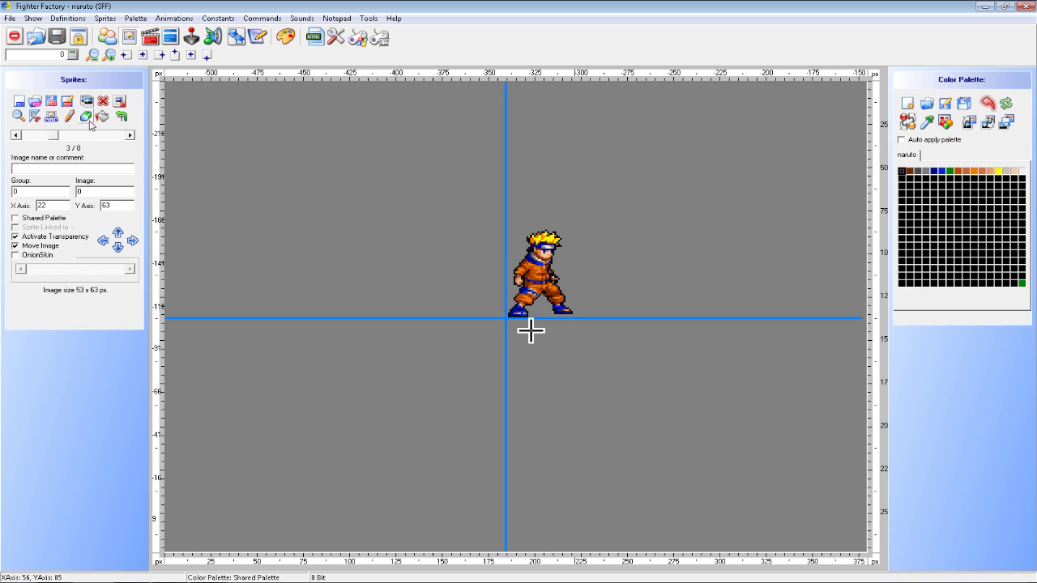
pyautogui.moveTo(59, 135); pyautogui.dragTo(121, 134)
pyautogui.click(18, 102)
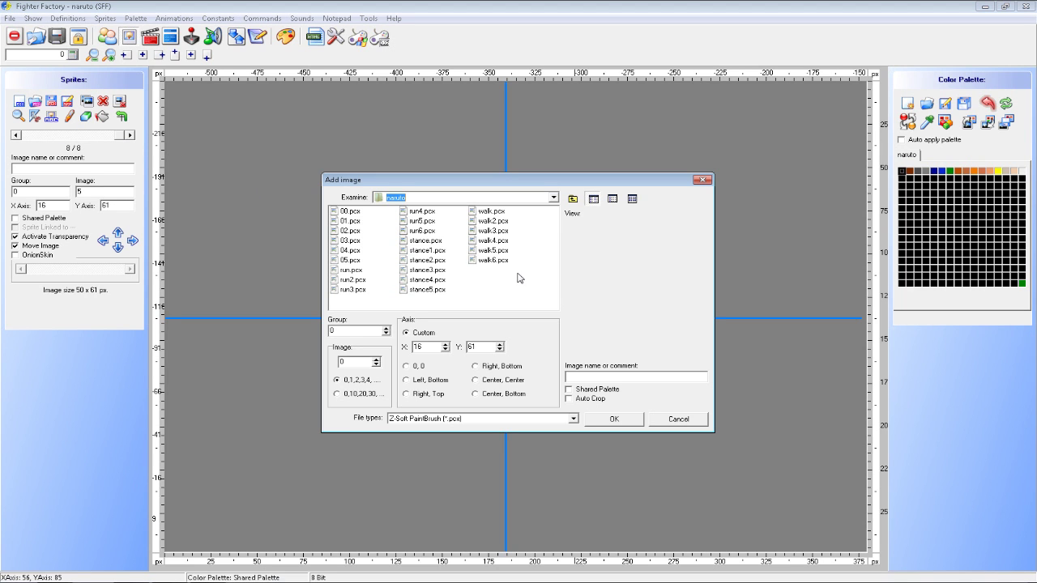
pyautogui.click(567, 203)
pyautogui.doubleClick(359, 243)
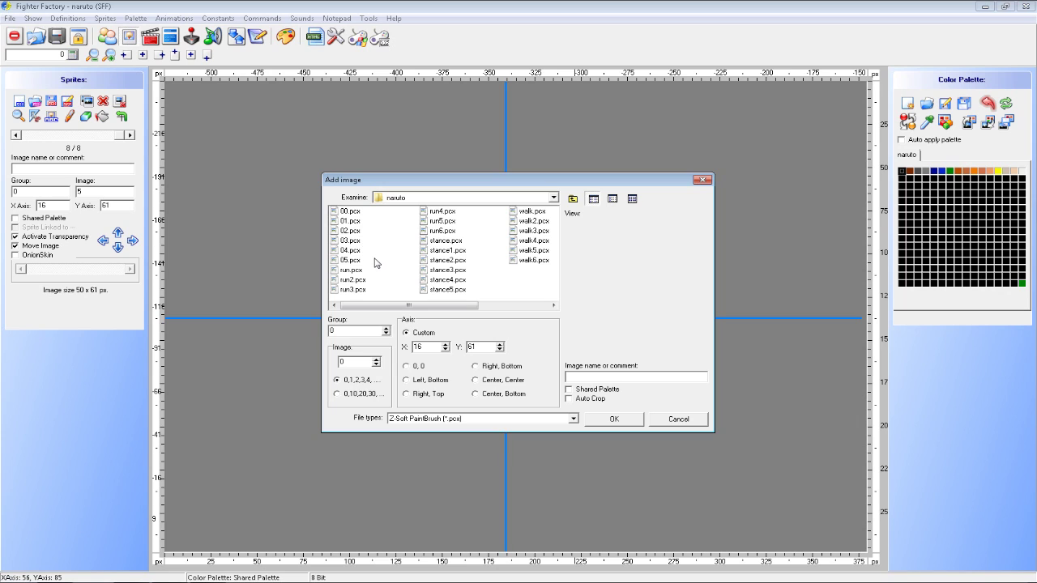
pyautogui.moveTo(377, 270); pyautogui.dragTo(365, 294)
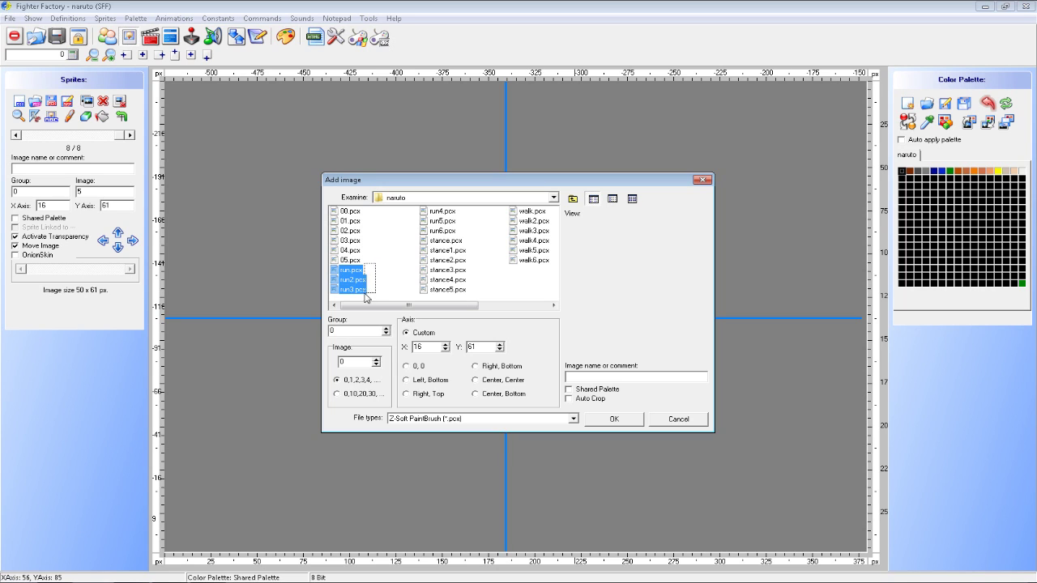
pyautogui.moveTo(473, 208); pyautogui.dragTo(457, 235)
pyautogui.click(387, 271)
pyautogui.click(356, 271)
pyautogui.keyDown('shift'); pyautogui.click(439, 231); pyautogui.keyUp('shift')
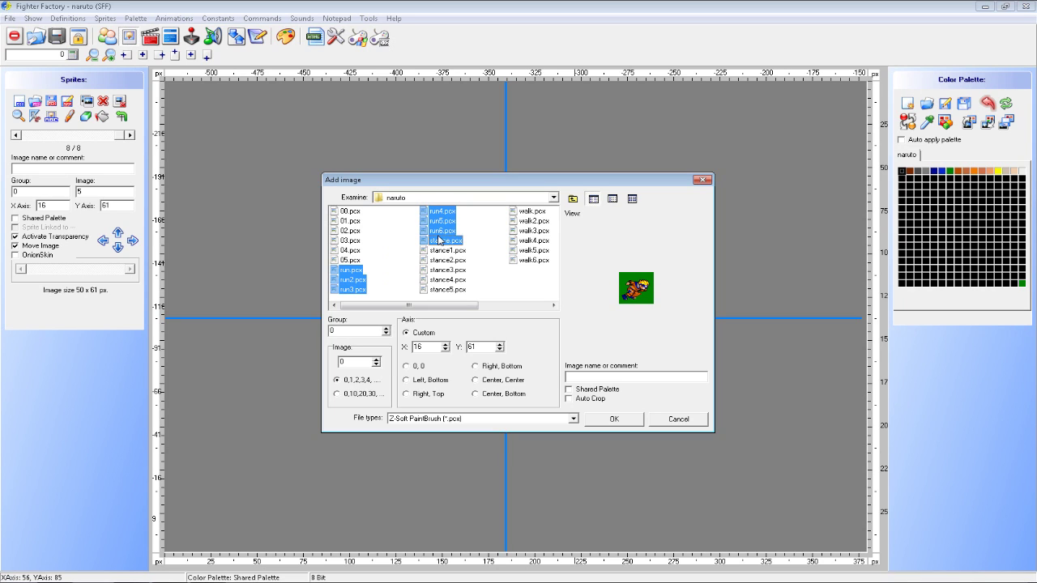
# Add the selected run images as sprite group 2 with a Center, Bottom axis, and step through the new sprites
pyautogui.click(340, 330)
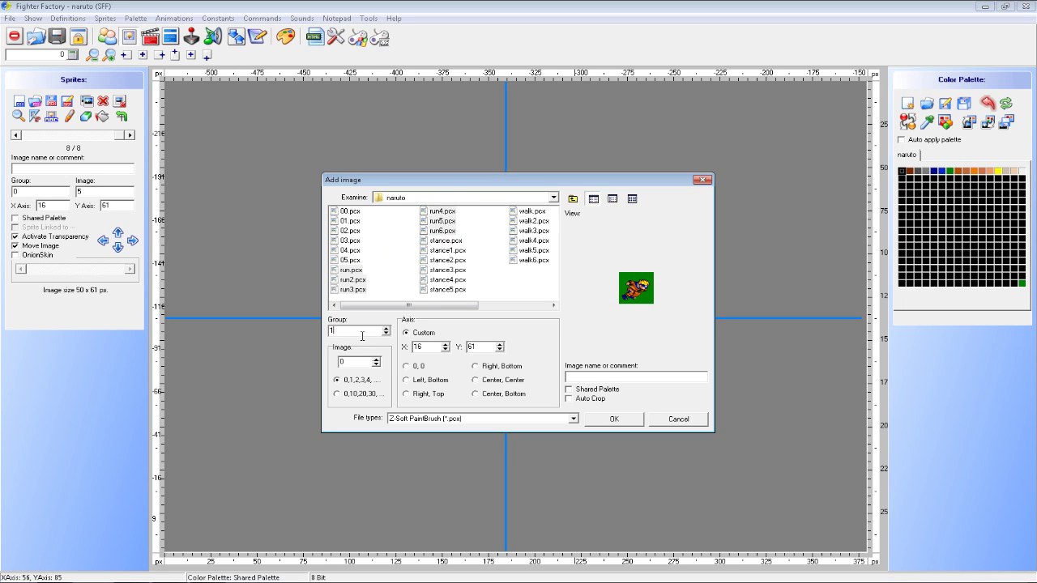
pyautogui.click(522, 396)
pyautogui.click(586, 421)
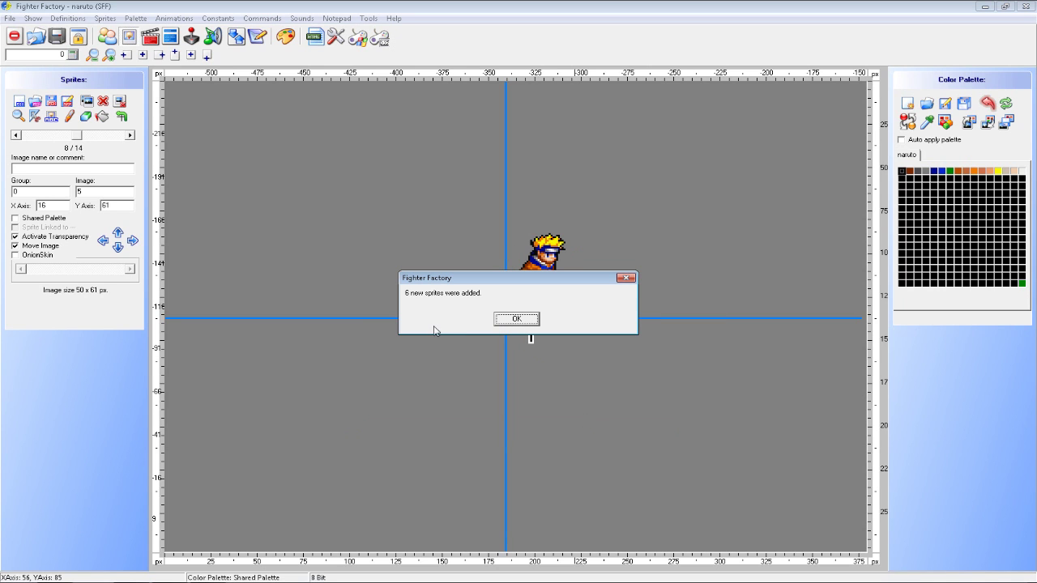
pyautogui.press('Return')
pyautogui.click(129, 135)
pyautogui.click(130, 135)
pyautogui.click(130, 135)
pyautogui.click(130, 135)
pyautogui.click(130, 135)
pyautogui.click(129, 136)
# Switch to the character's animations and select the Run forwards animation, action 100
pyautogui.click(150, 36)
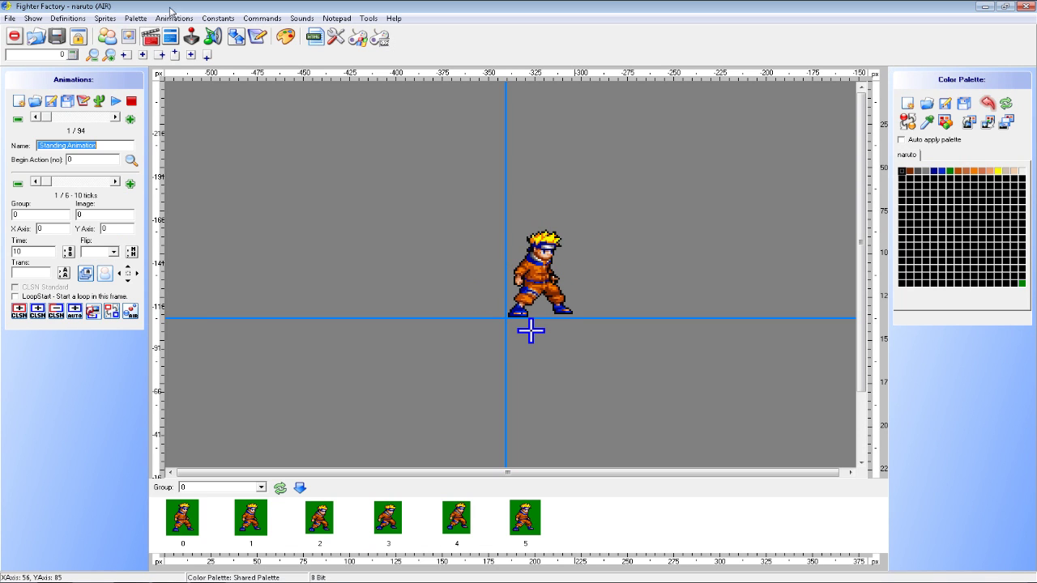
pyautogui.click(115, 118)
pyautogui.click(115, 118)
pyautogui.click(115, 118)
pyautogui.click(115, 118)
pyautogui.click(115, 117)
pyautogui.click(115, 117)
pyautogui.click(115, 117)
pyautogui.click(115, 118)
pyautogui.click(115, 117)
pyautogui.click(115, 118)
pyautogui.click(115, 118)
pyautogui.click(115, 118)
pyautogui.click(115, 117)
pyautogui.click(115, 117)
pyautogui.click(115, 118)
pyautogui.click(39, 118)
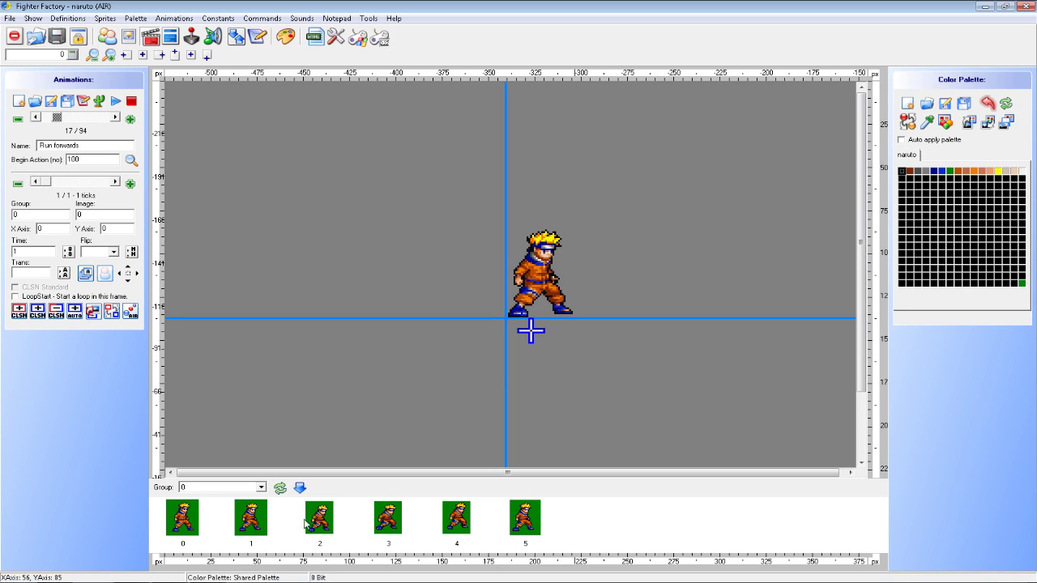
# Add all of sprite group 2 to the Run forwards animation, remove its original first frame and save
pyautogui.click(239, 490)
pyautogui.click(227, 508)
pyautogui.rightClick(164, 527)
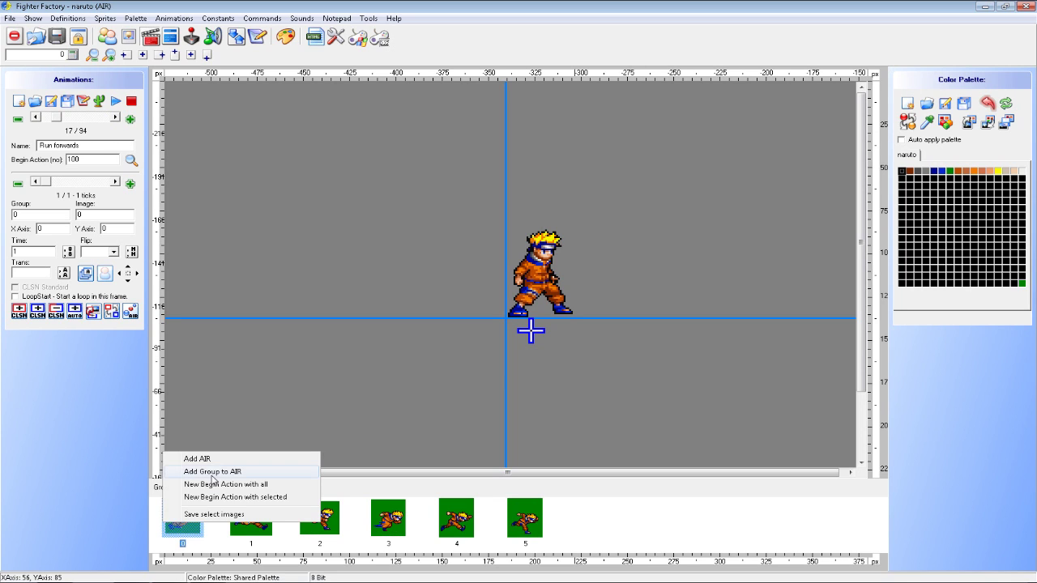
pyautogui.click(214, 471)
pyautogui.moveTo(102, 182); pyautogui.dragTo(24, 183)
pyautogui.click(17, 184)
pyautogui.click(10, 19)
pyautogui.click(23, 86)
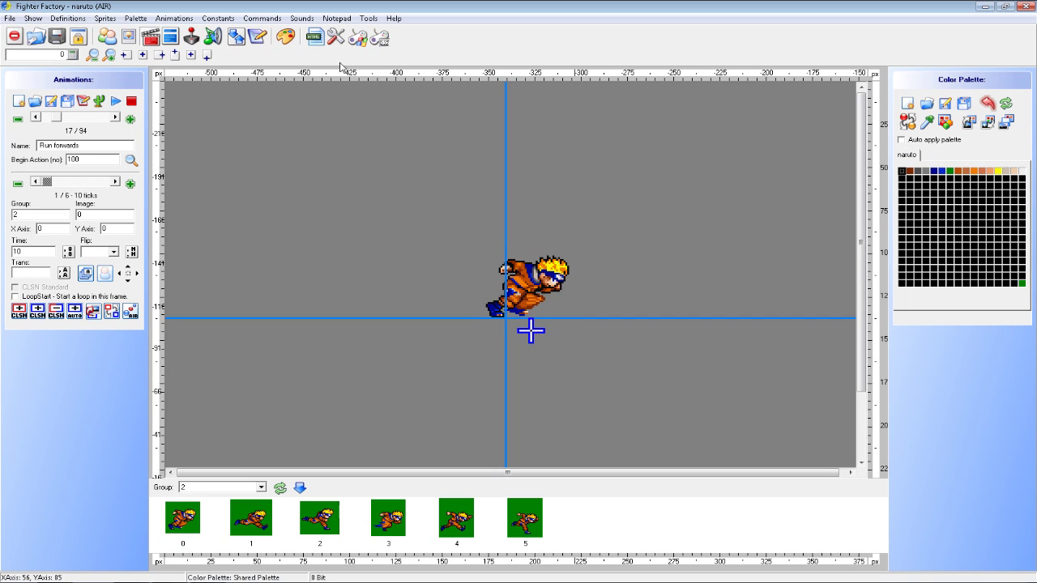
# Test running in both directions in a M.U.G.E.N match, close the game and minimize the editor to show the desktop
pyautogui.click(363, 40)
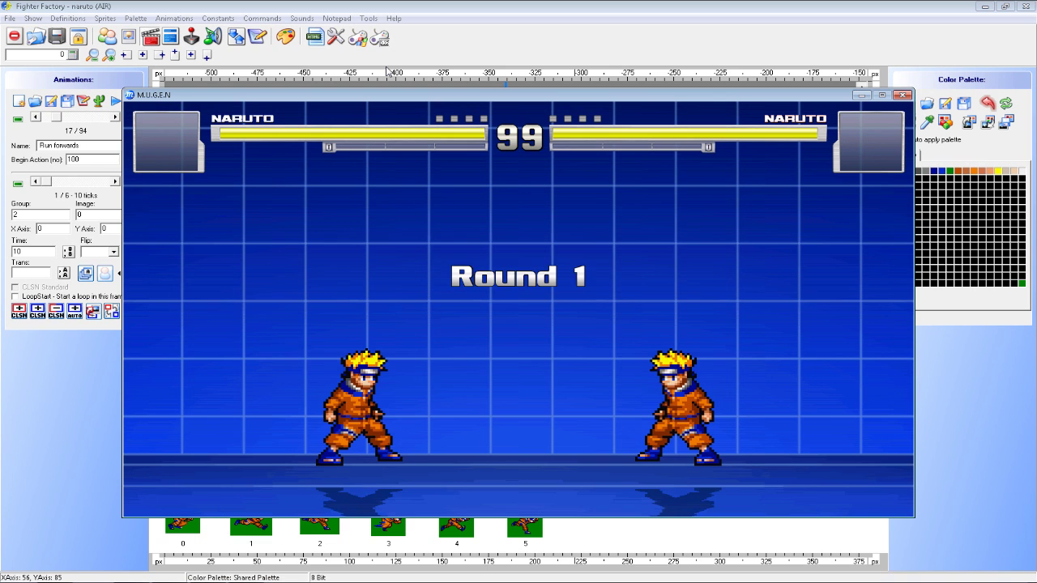
pyautogui.press('Left')
pyautogui.press('Left')
pyautogui.press('Right')
pyautogui.press('Right')
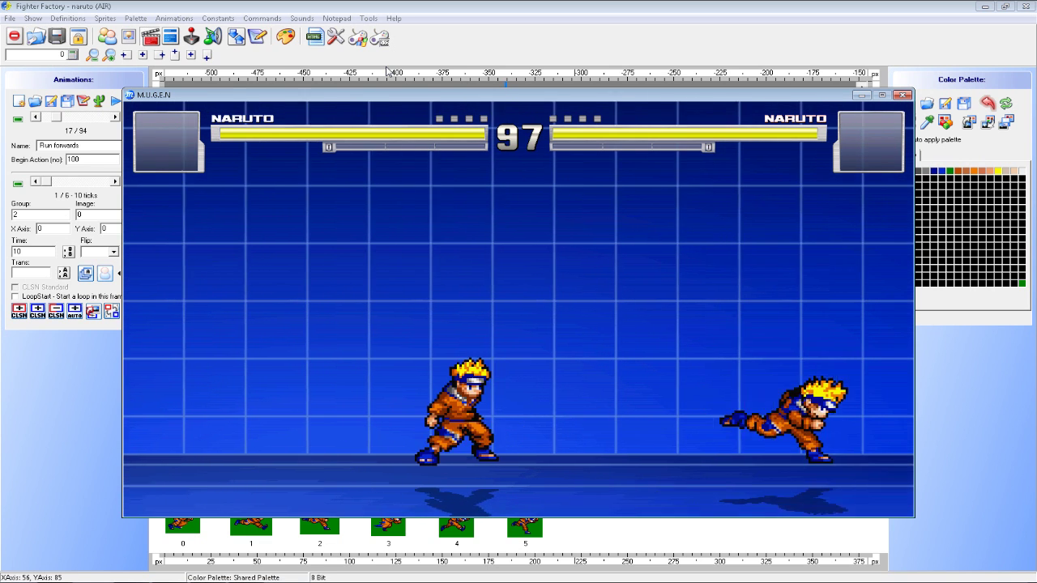
pyautogui.press('Left')
pyautogui.press('Left')
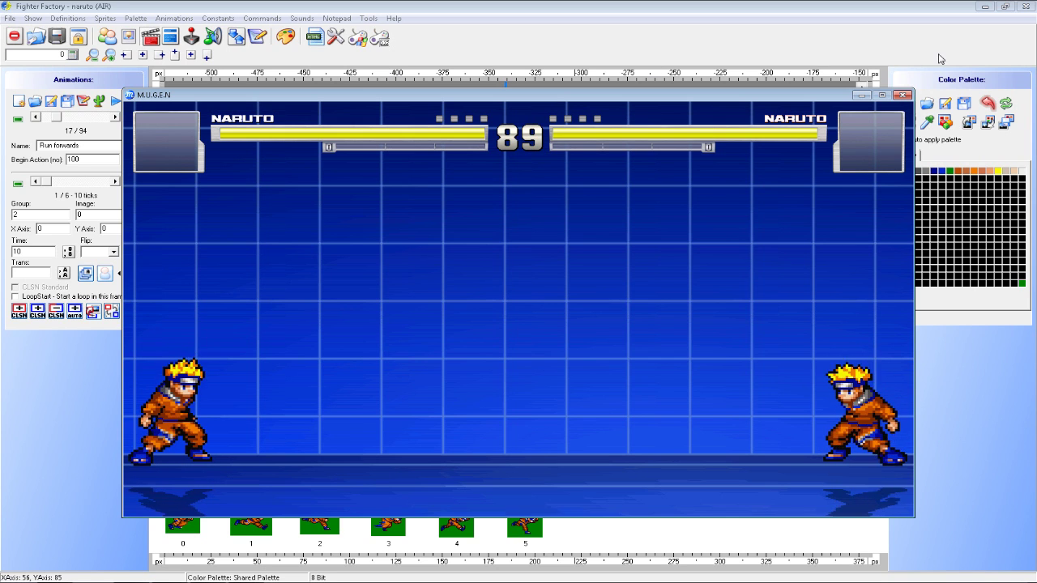
pyautogui.click(901, 96)
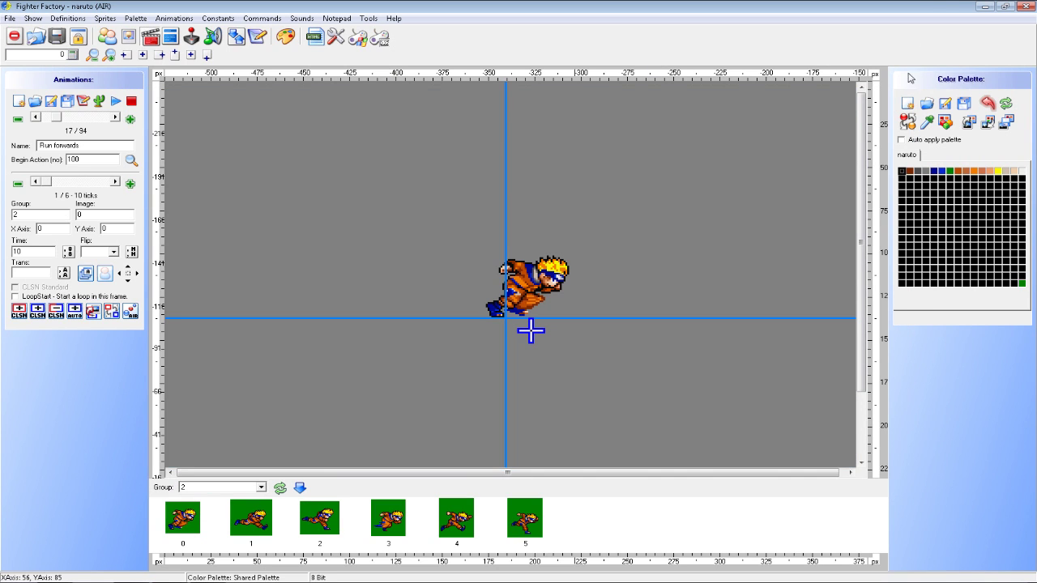
pyautogui.click(989, 9)
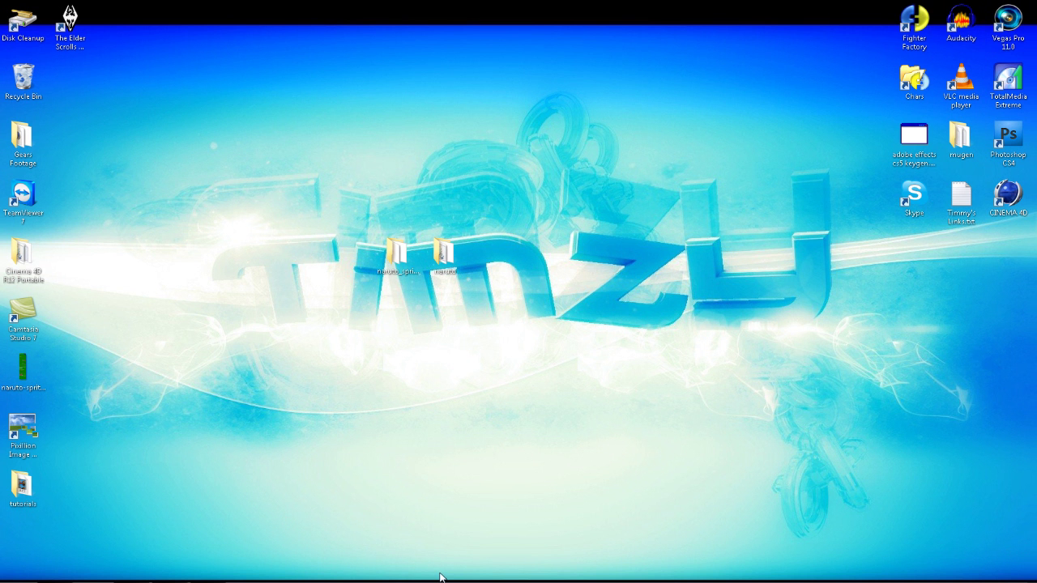